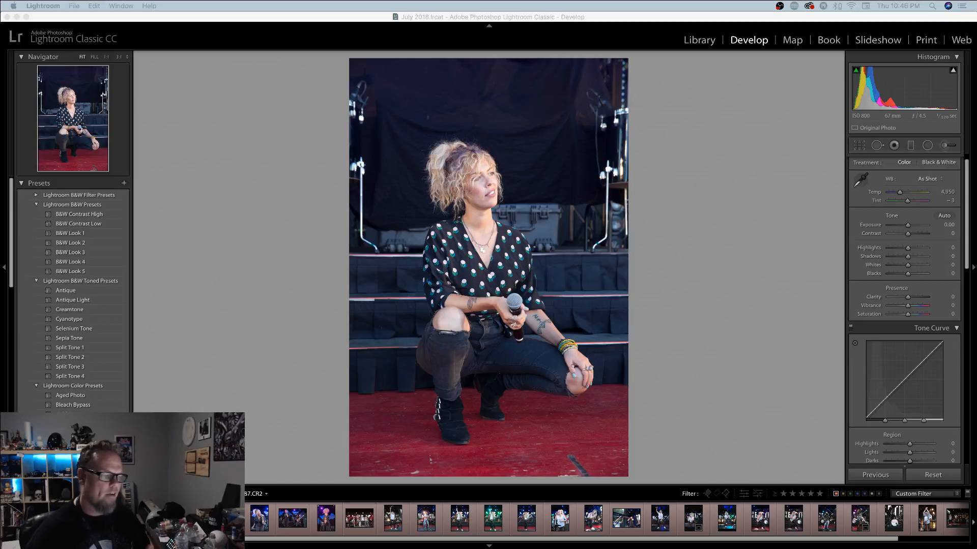
- Apply the Punch preset from the Lightroom General Presets to the photo of the crouching singer
click(223, 20)
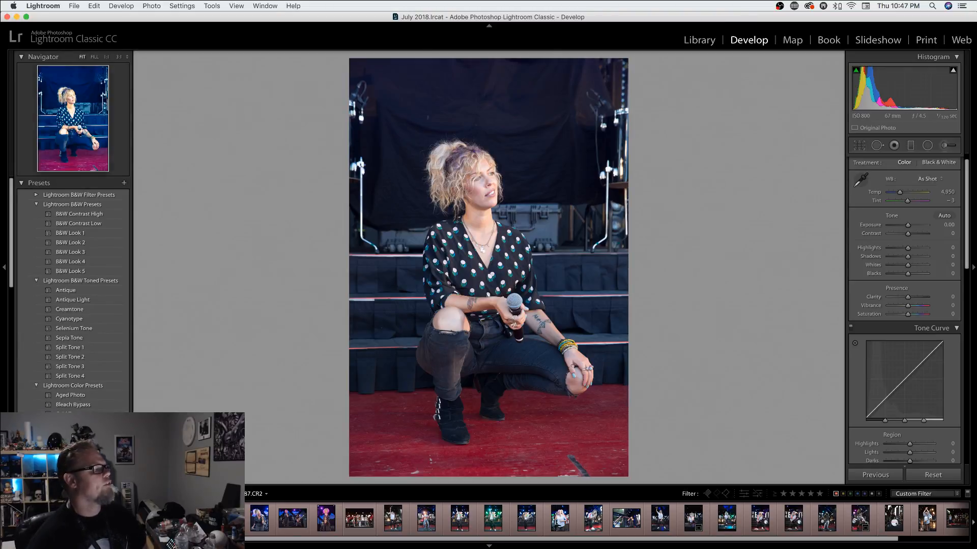
scroll(71, 295, down, 5)
scroll(77, 295, down, 4)
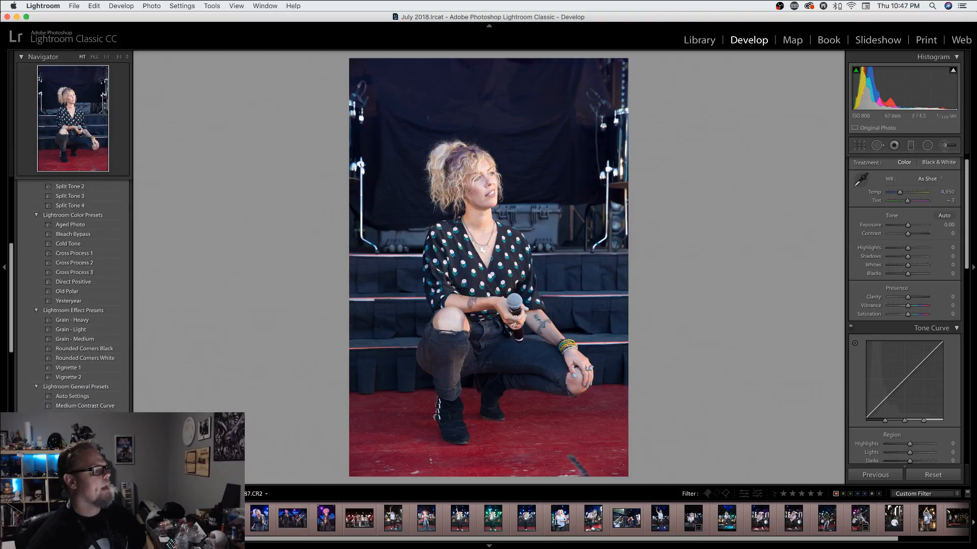
scroll(126, 328, down, 3)
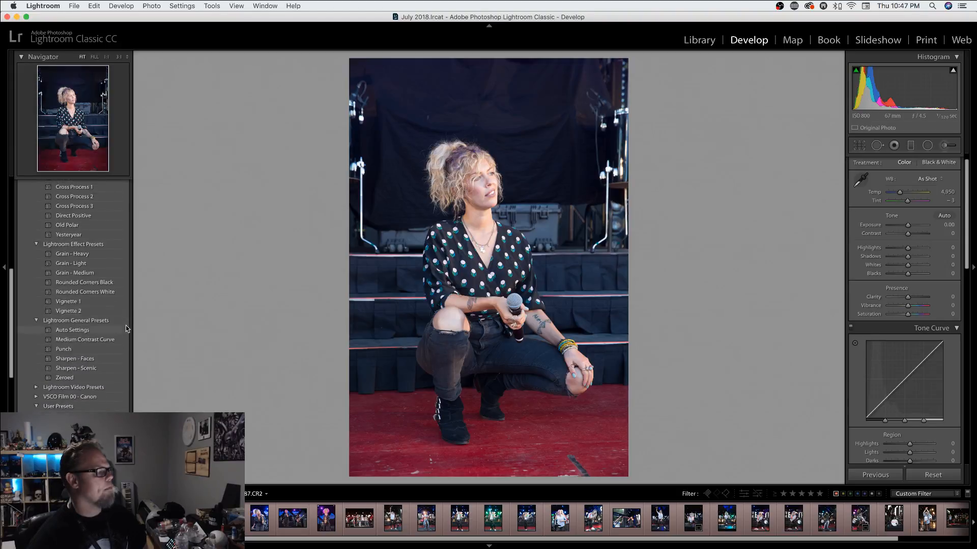
click(72, 339)
click(65, 348)
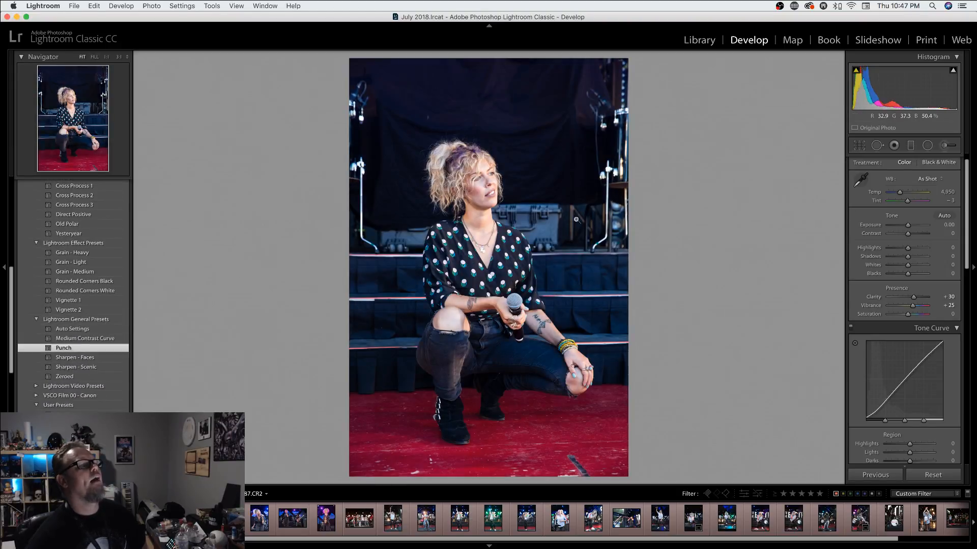
- Set the crouching singer photo's exposure to −0.35, blacks to −35 and highlights to −12, and check face and hands up close
drag(907, 226, 906, 224)
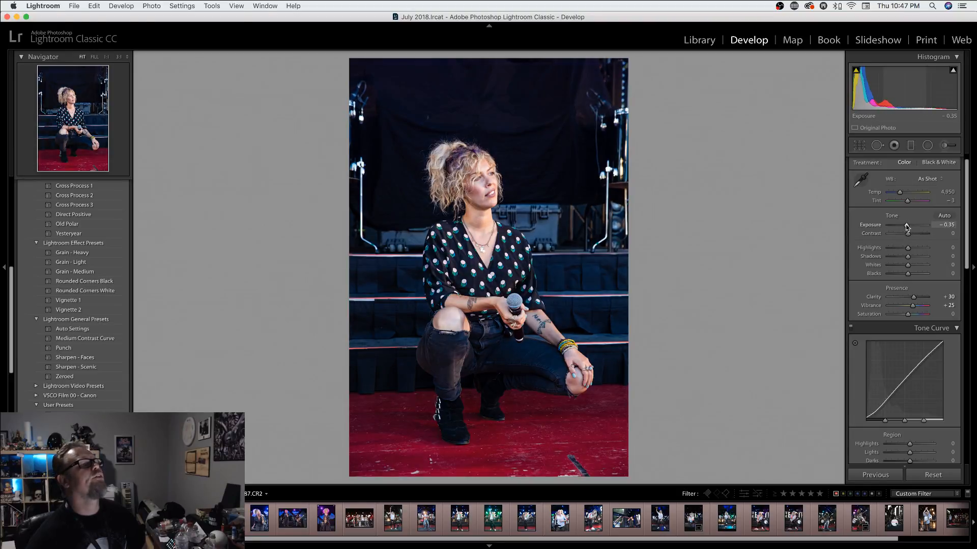
drag(908, 274, 904, 248)
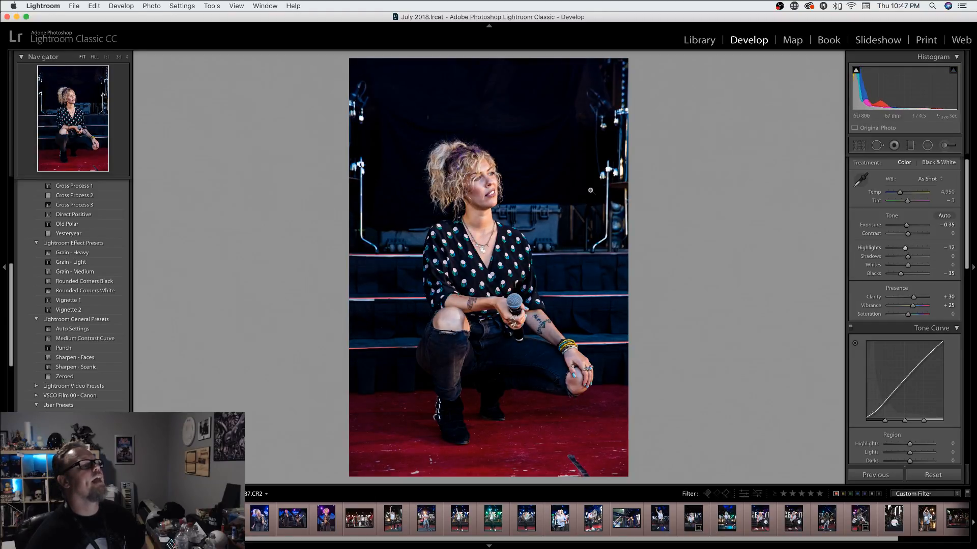
click(480, 180)
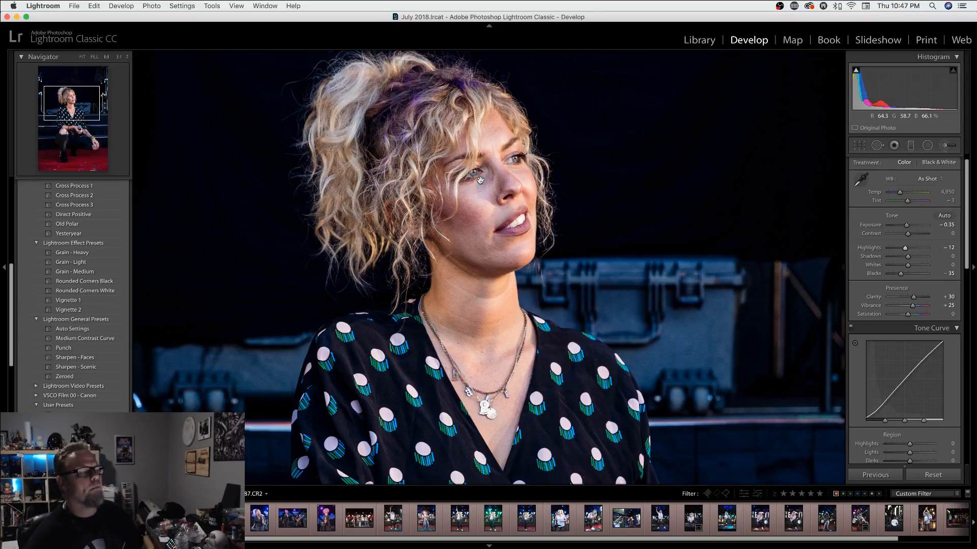
click(481, 180)
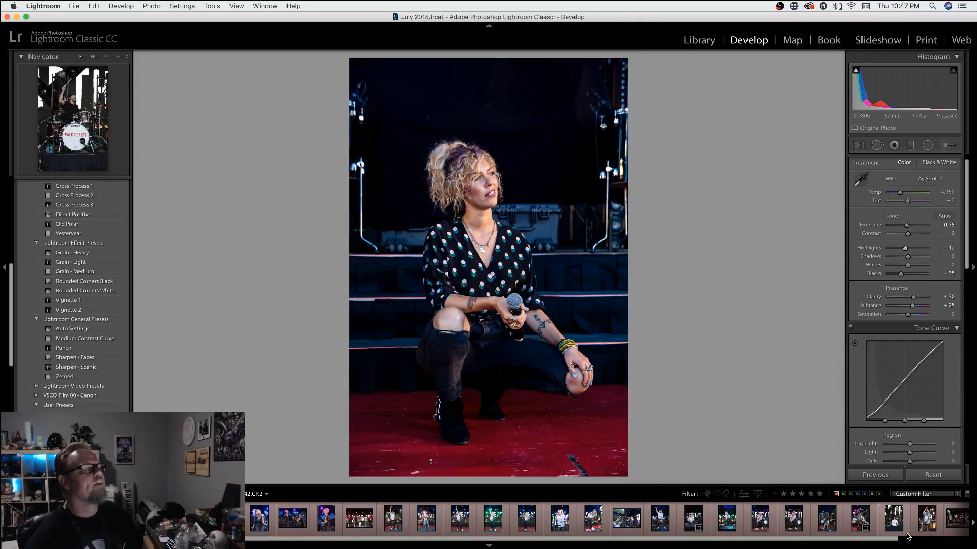
click(540, 326)
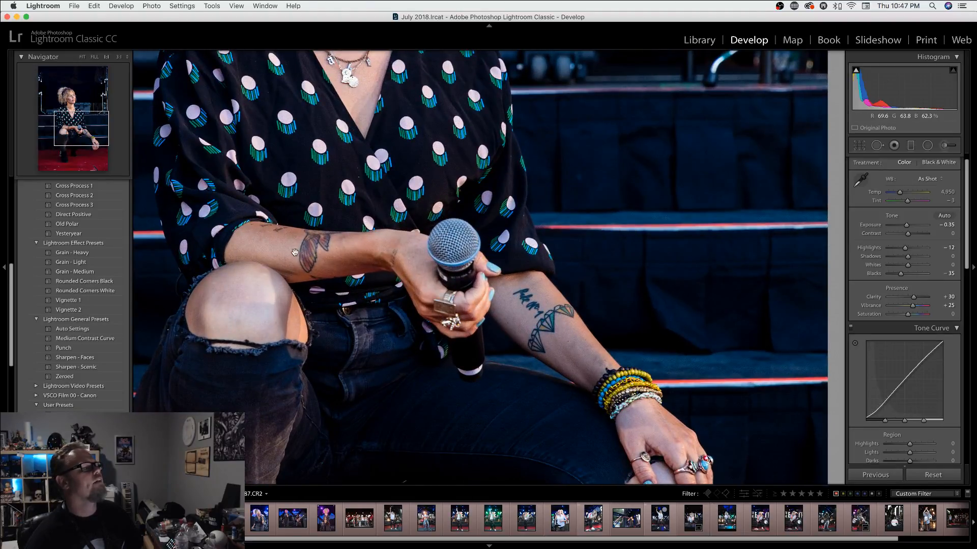
scroll(594, 390, down, 1)
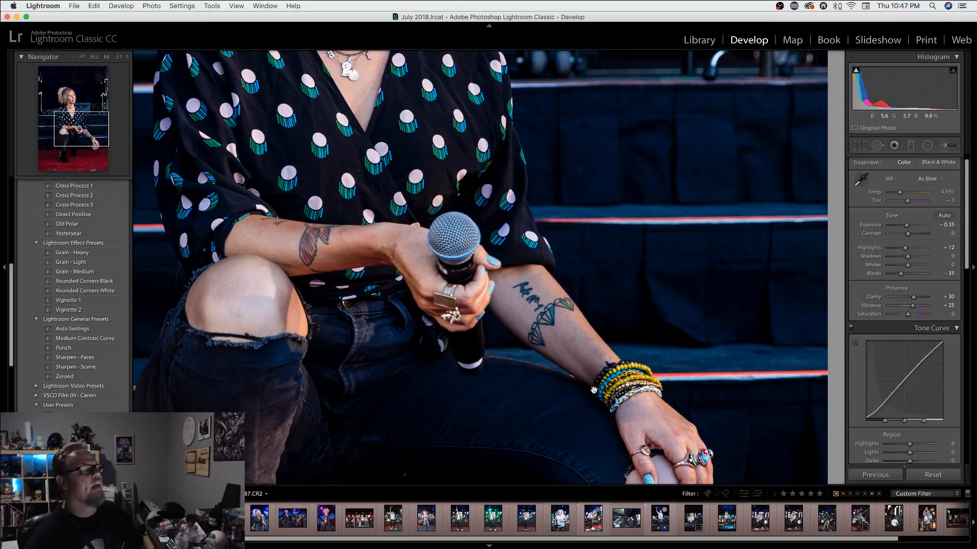
click(593, 390)
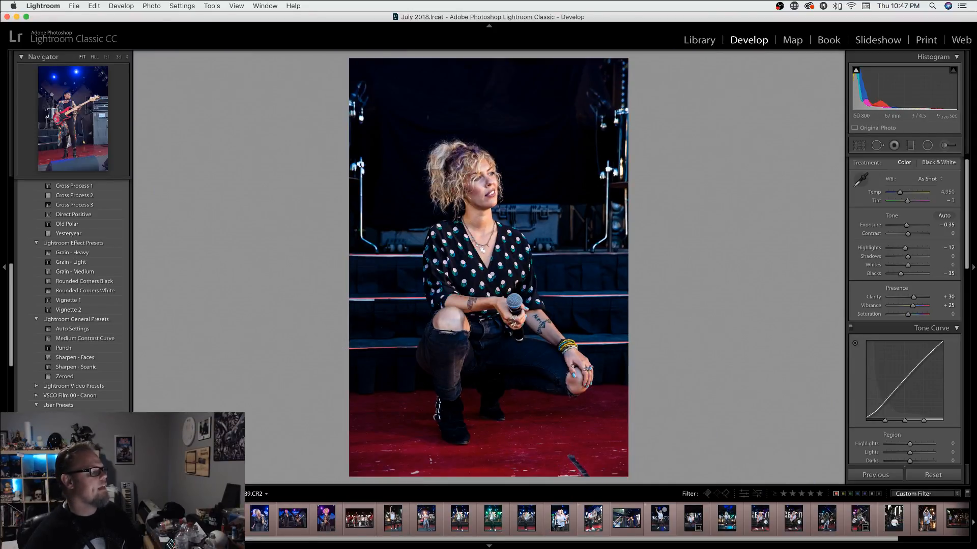
- Open the full-length photo of the bassist with the red bass and apply the Punch preset
click(193, 519)
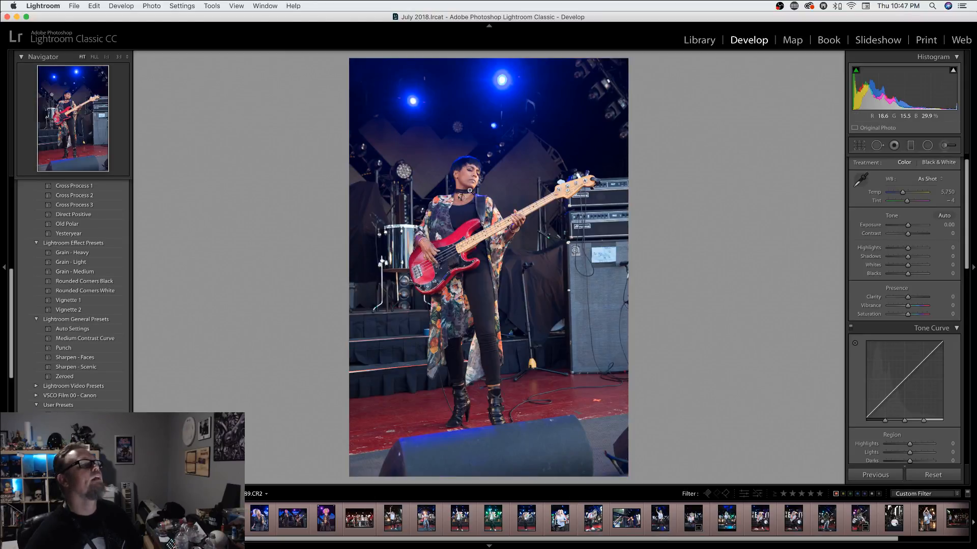
click(474, 176)
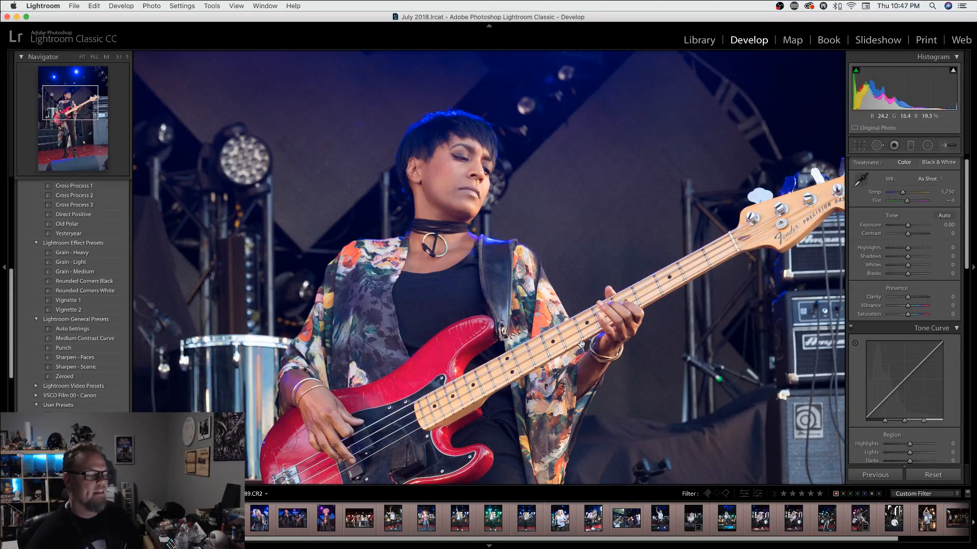
click(471, 317)
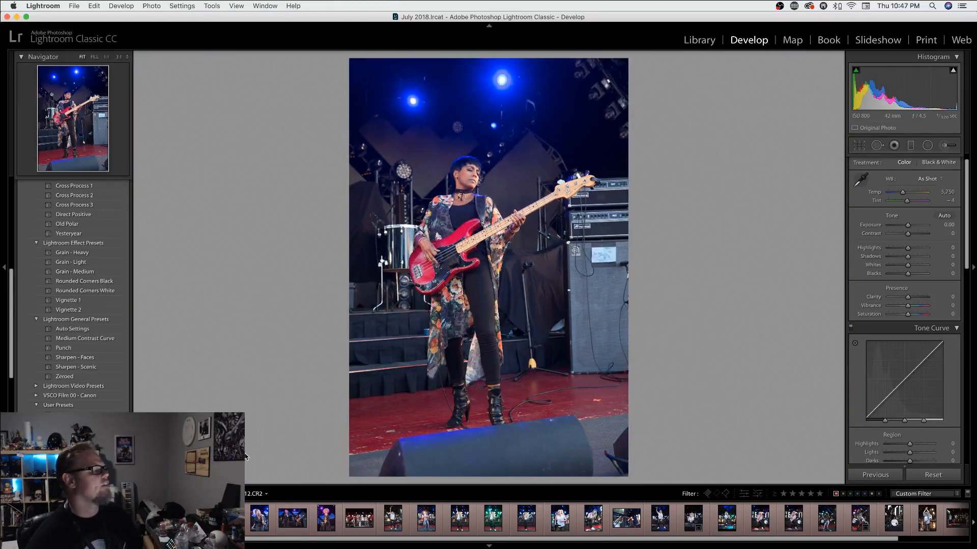
click(89, 339)
click(76, 348)
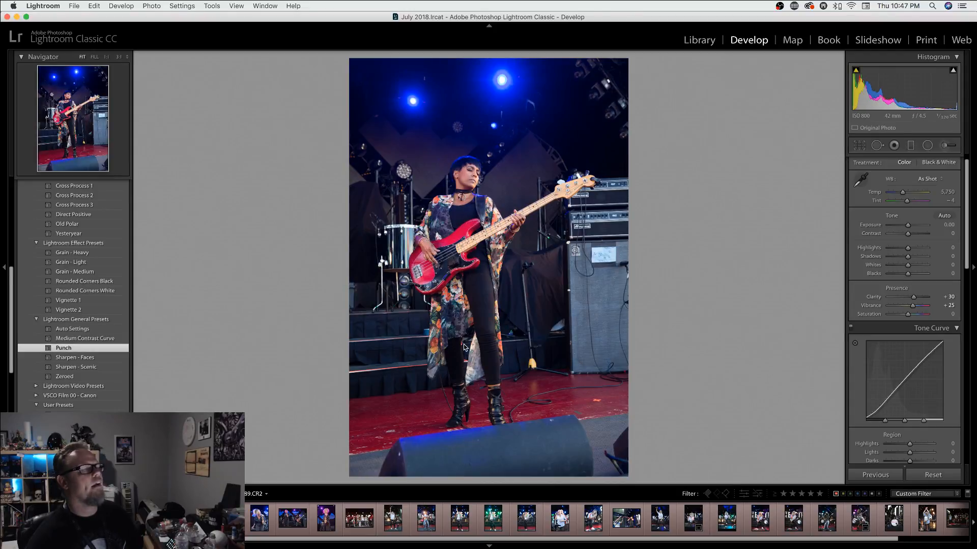
- Set the standing bassist photo's highlights to −30 and blacks to −43, checking the result up close
click(463, 171)
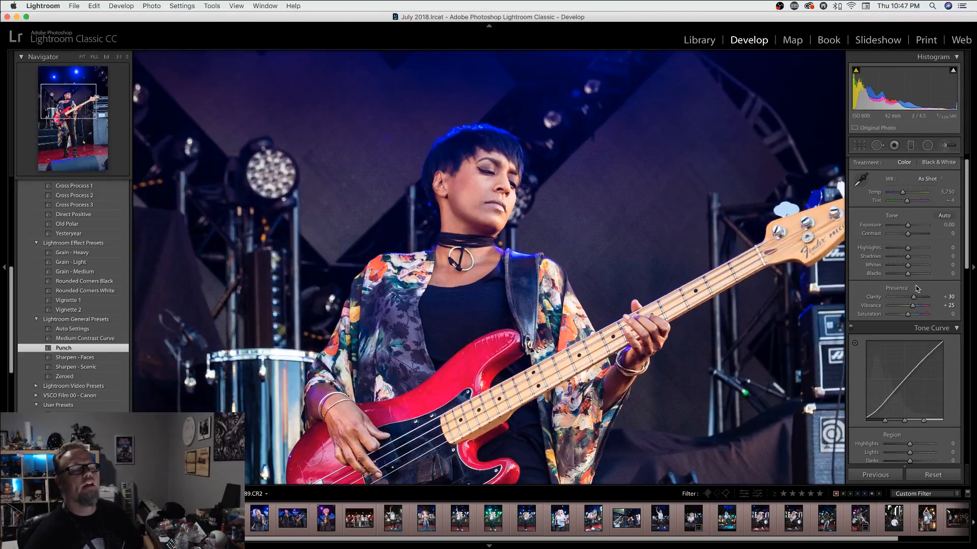
drag(908, 274, 902, 249)
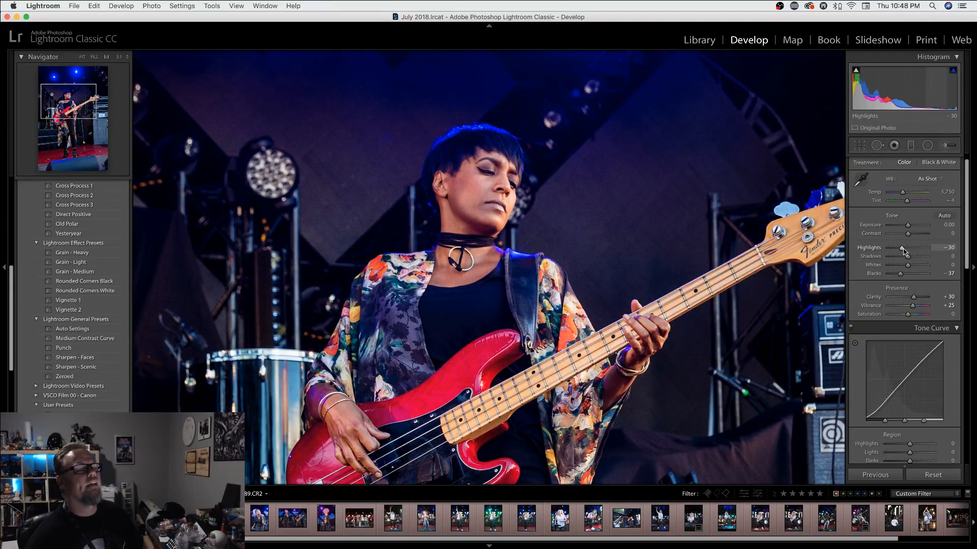
click(533, 208)
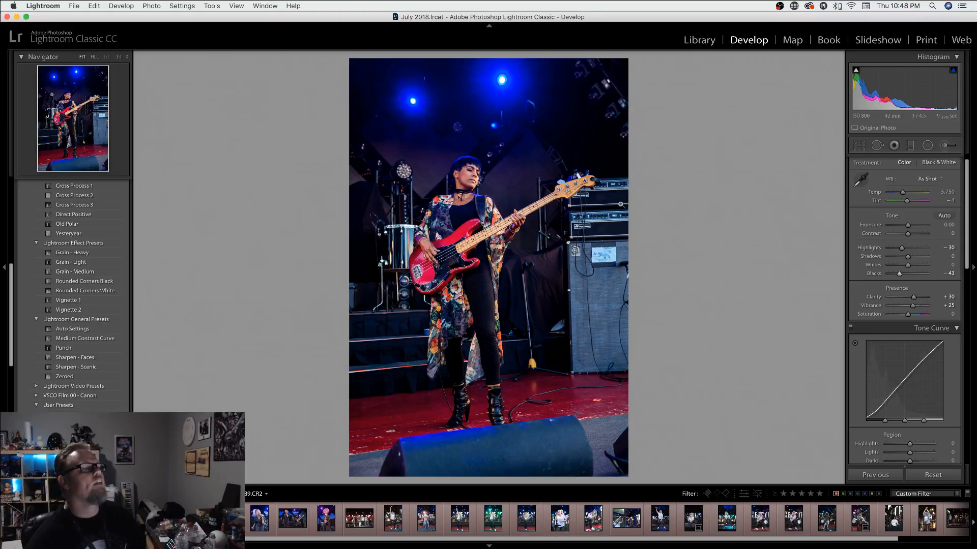
click(471, 194)
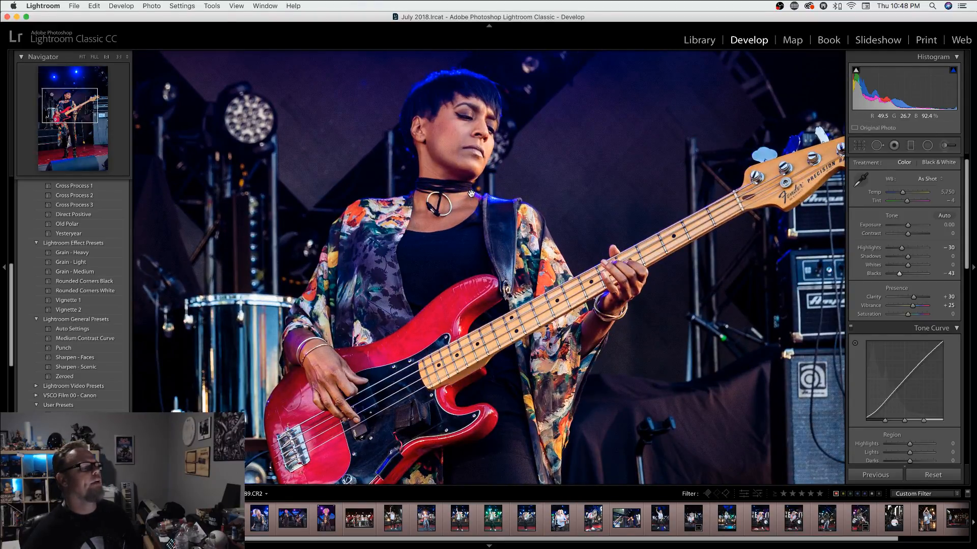
click(471, 194)
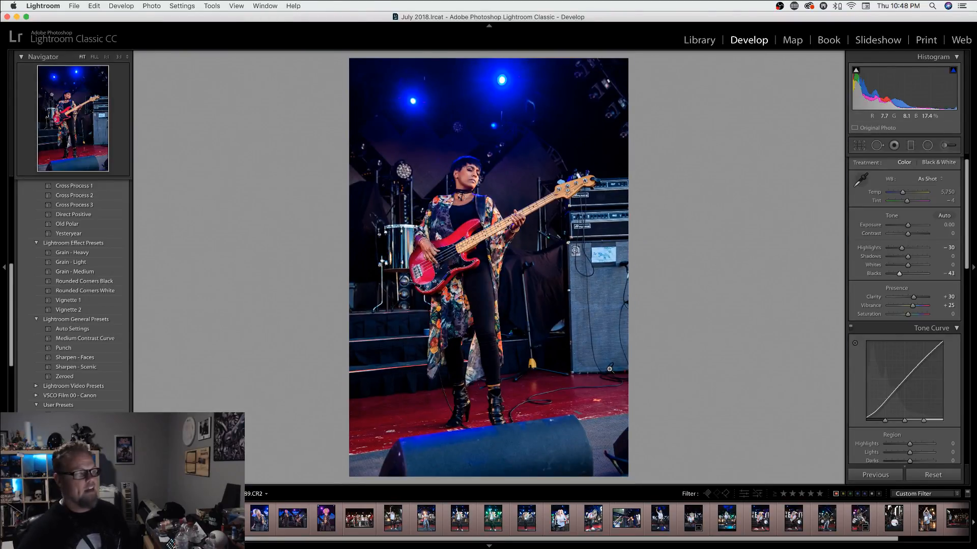
- Go to the following photo, with the bassist's foot on the stage monitor, and apply the Punch preset
key(Right)
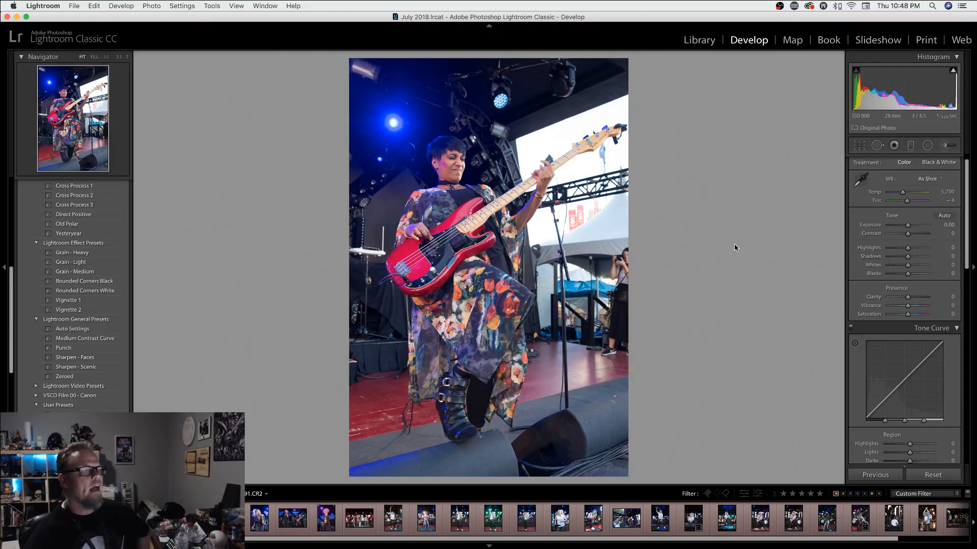
click(72, 340)
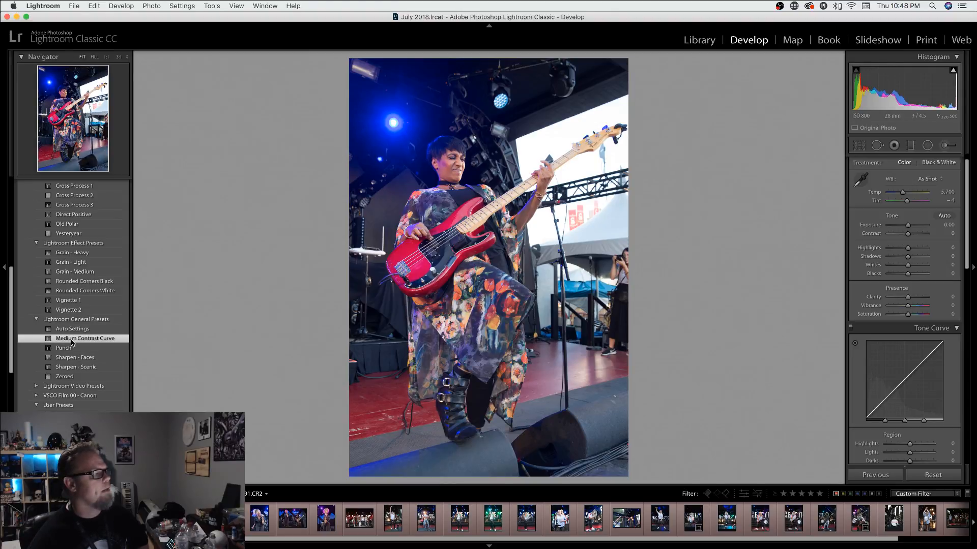
click(61, 349)
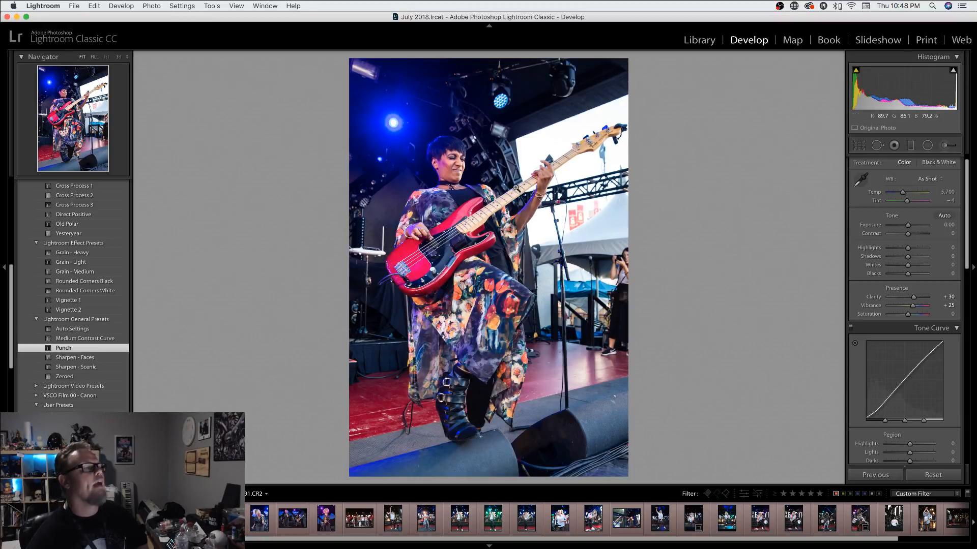
click(453, 164)
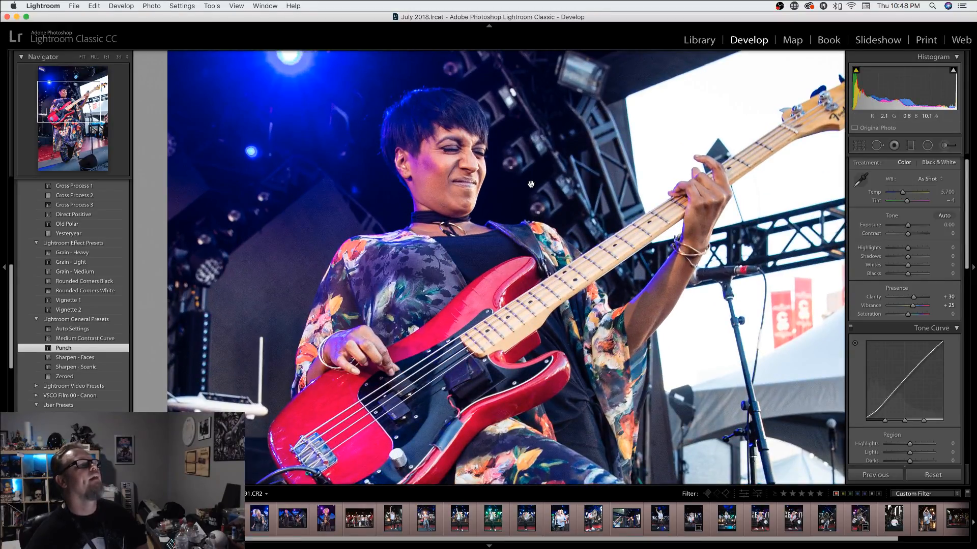
click(542, 264)
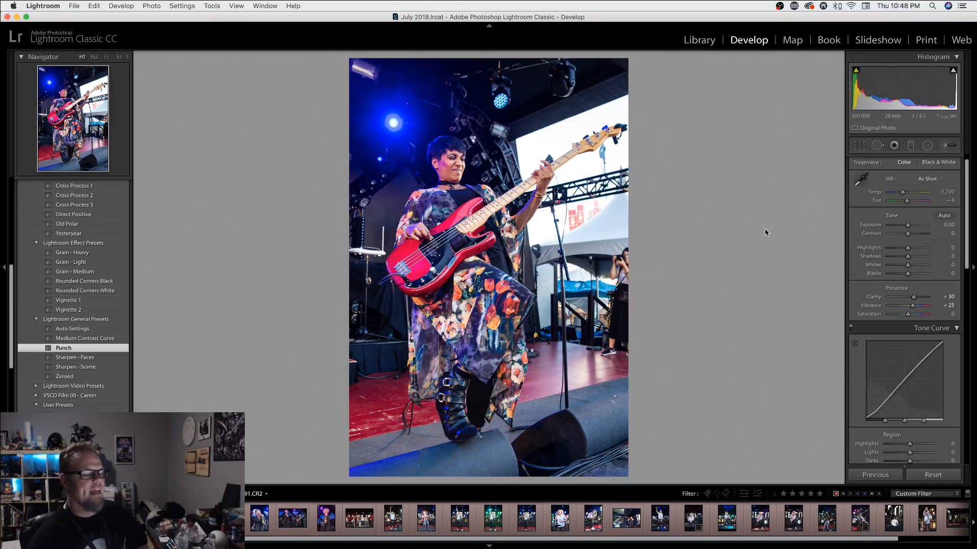
- Lower blacks to −36 and highlights to −55 on this bassist photo, and check it up close
drag(907, 273, 897, 252)
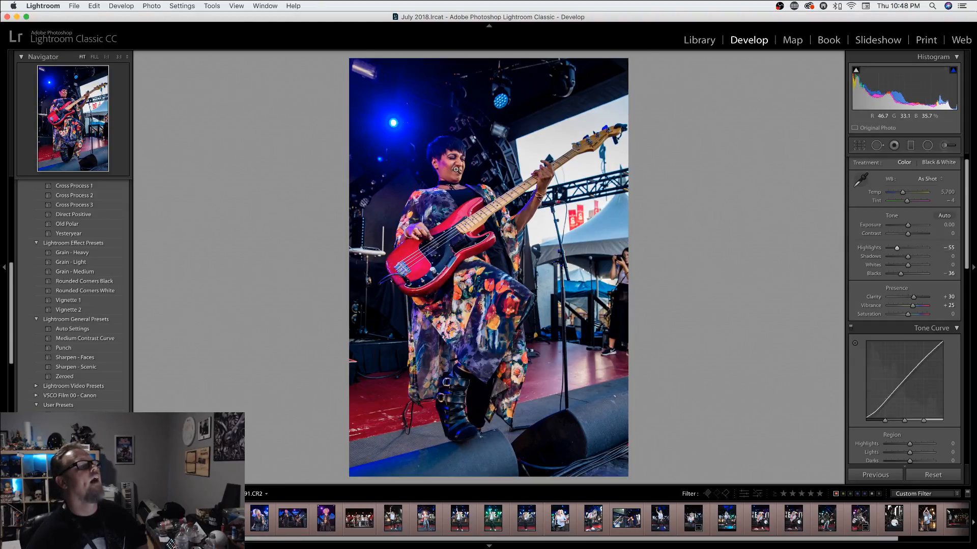
click(584, 179)
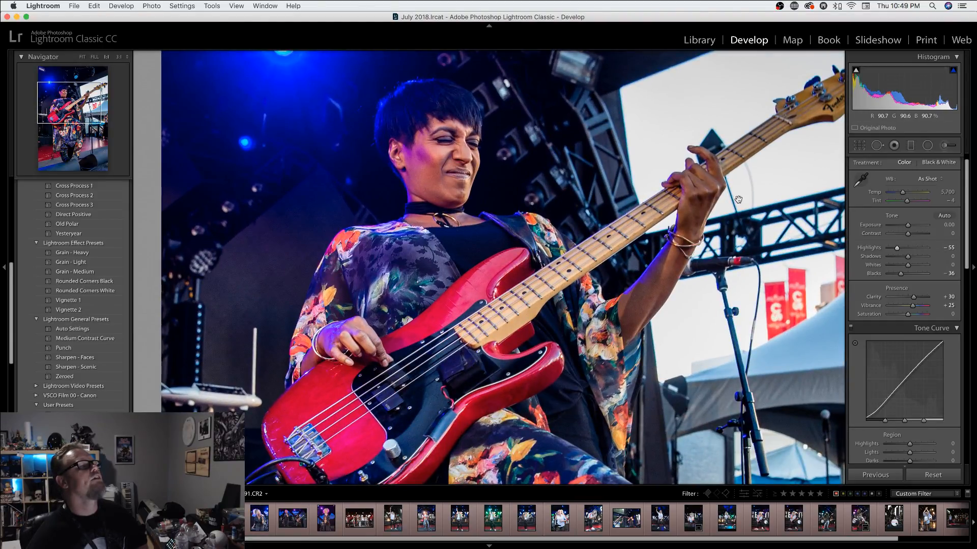
click(530, 207)
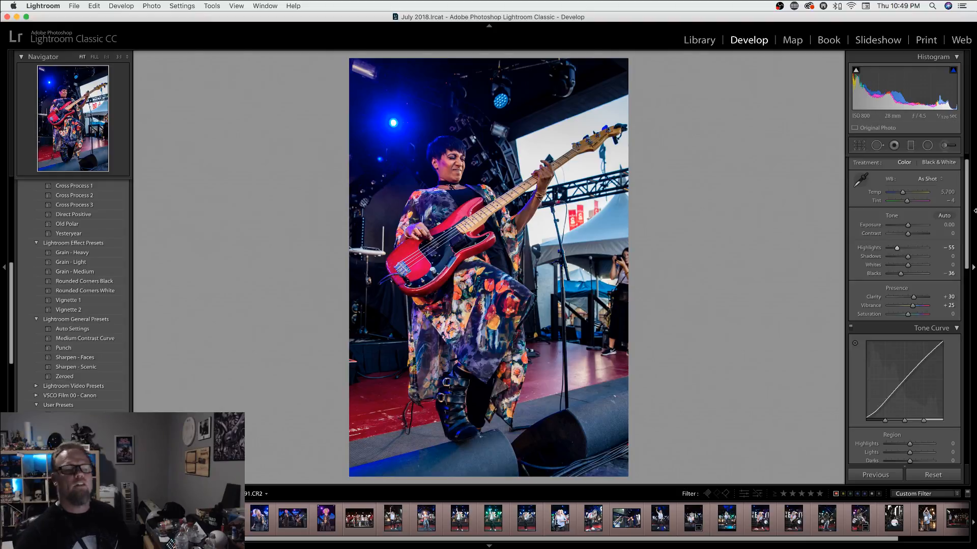
- Compare the two similar photos of the singer leaning forward with the microphone, examining the face in each up close
key(Right)
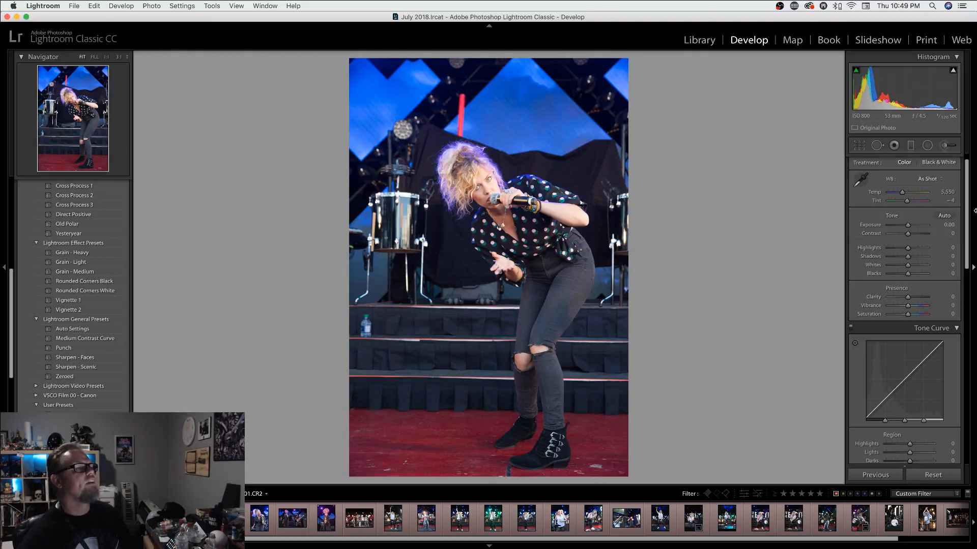
key(Right)
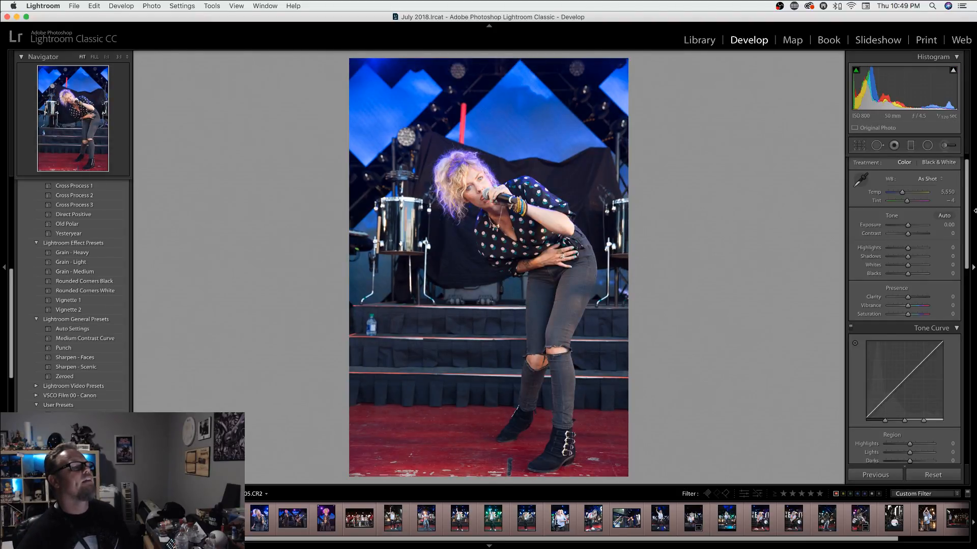
key(Right)
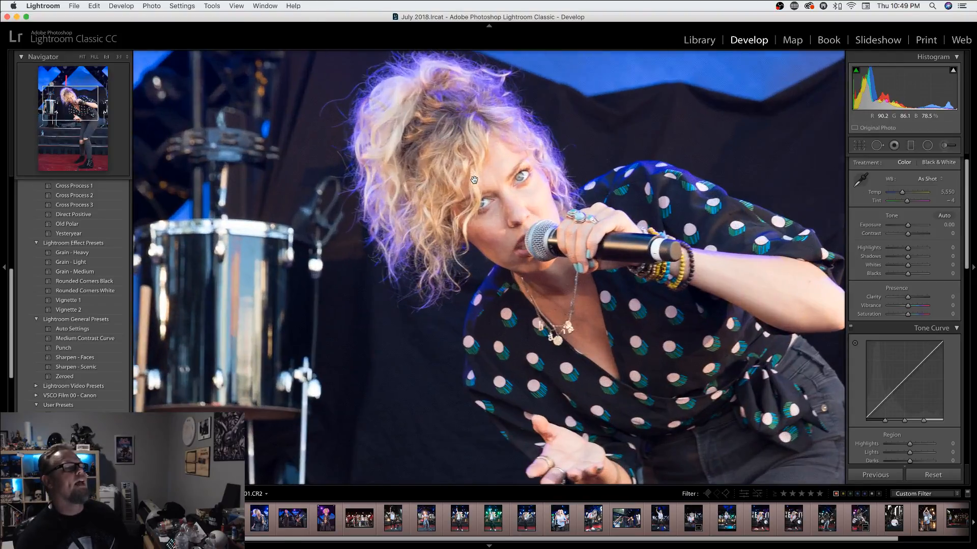
click(476, 180)
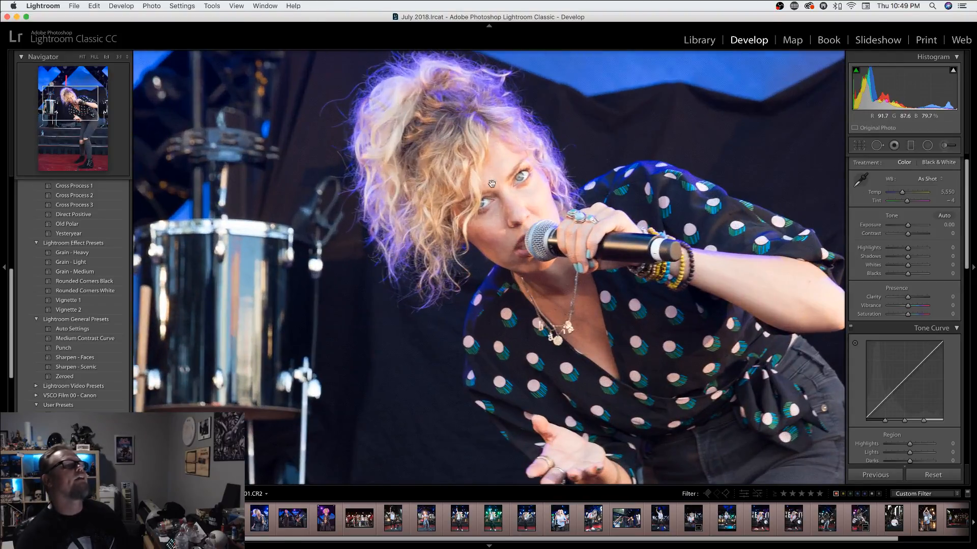
click(586, 200)
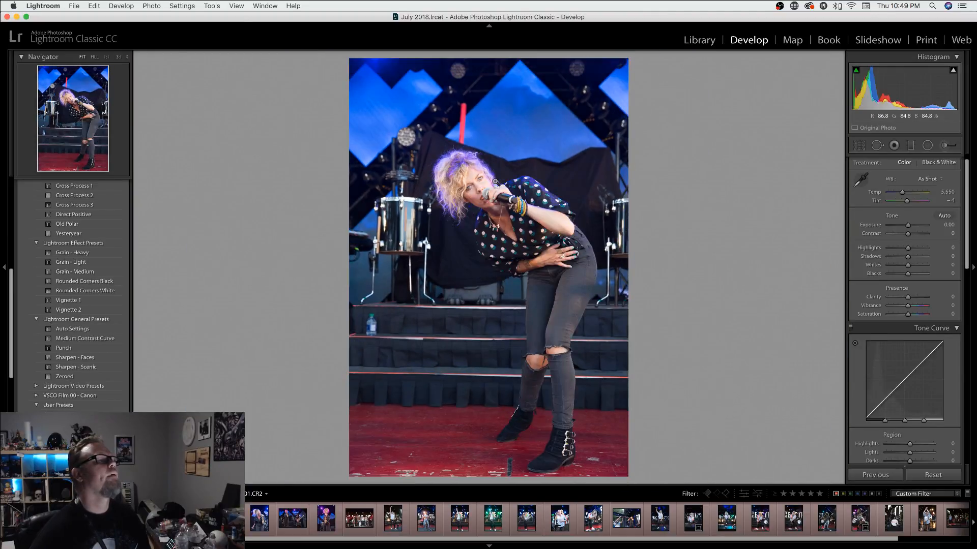
click(480, 181)
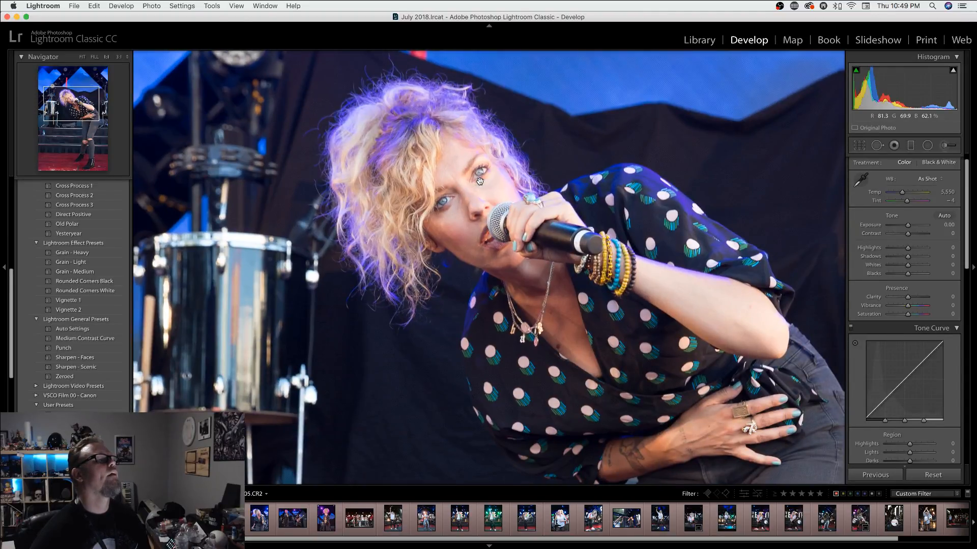
click(480, 181)
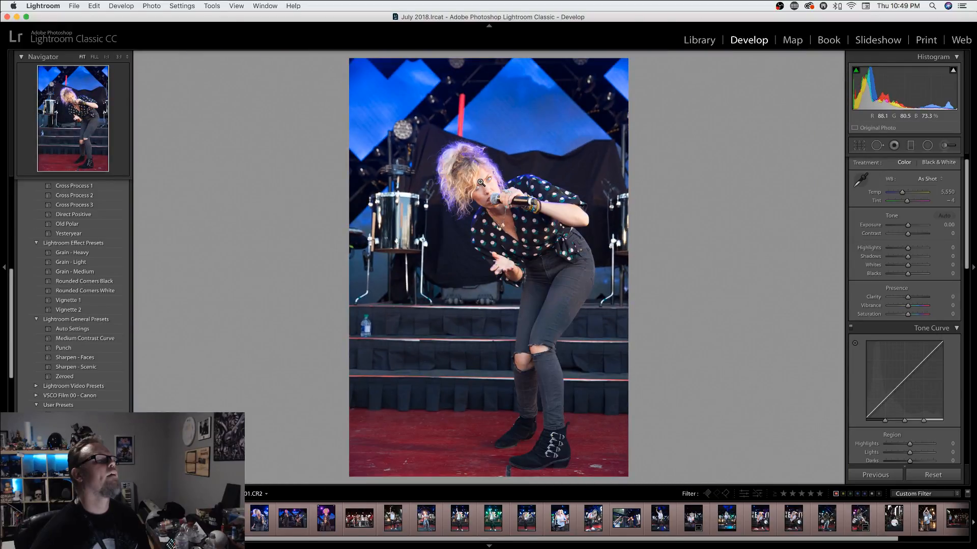
- Compare the full frames of the two leaning-singer photos, examining her pose and hand gesture, and settle on the one with the outstretched hand
key(Right)
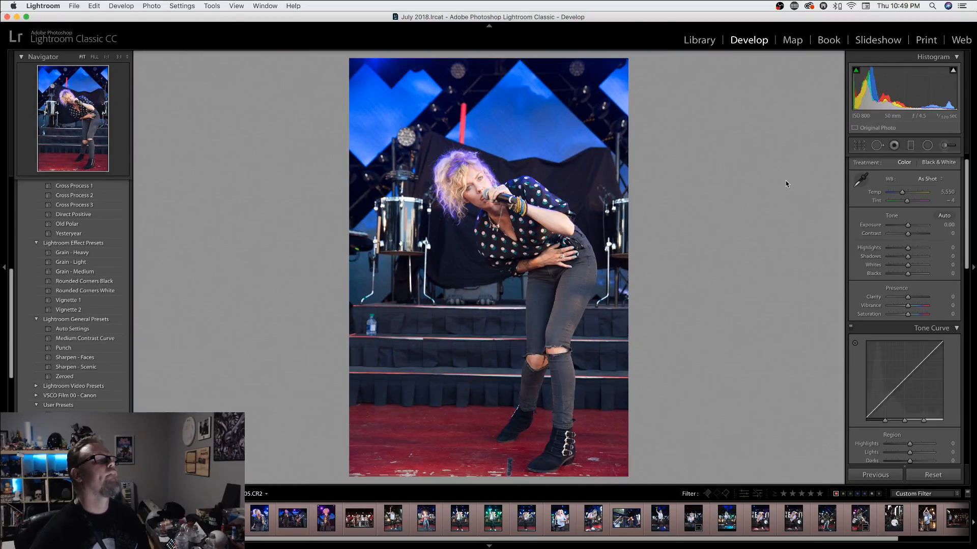
key(Right)
key(Left)
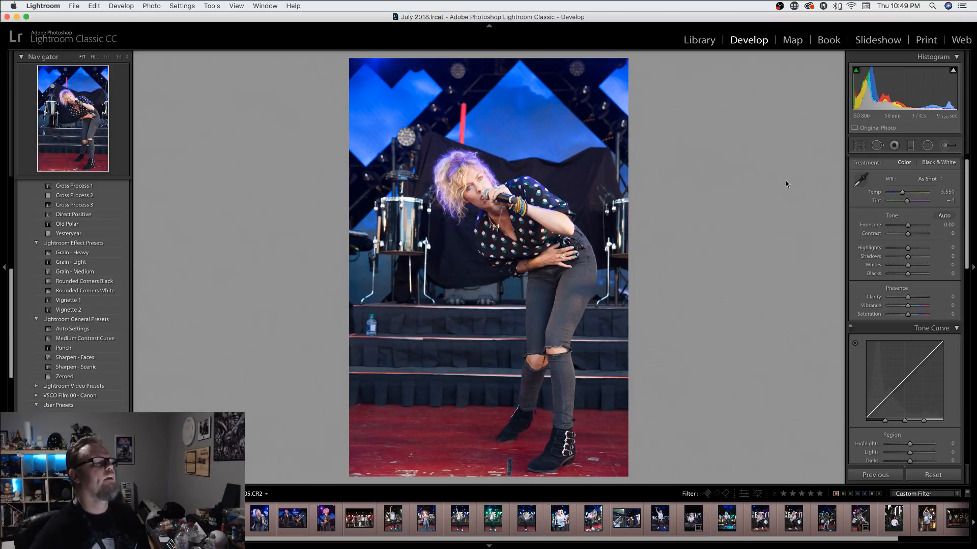
key(Right)
key(Left)
key(Right)
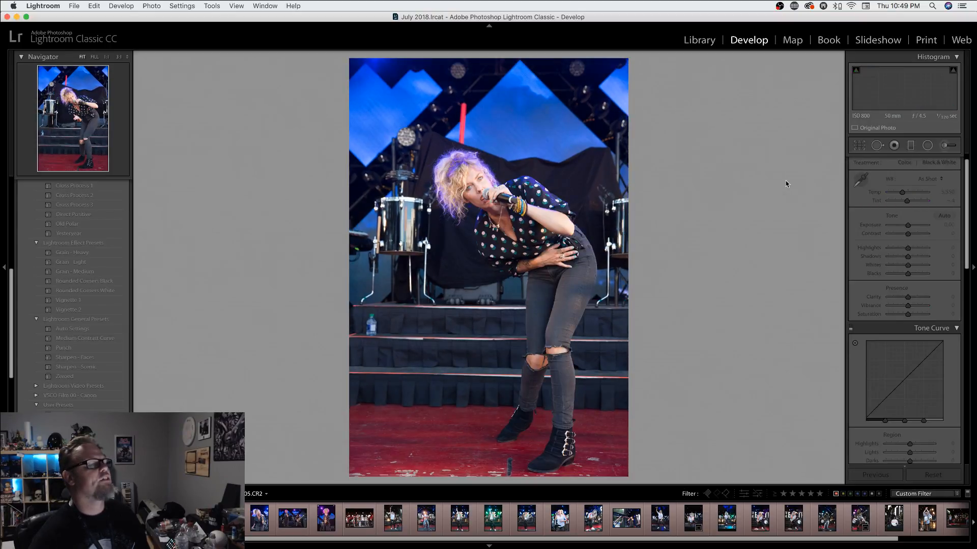
key(Left)
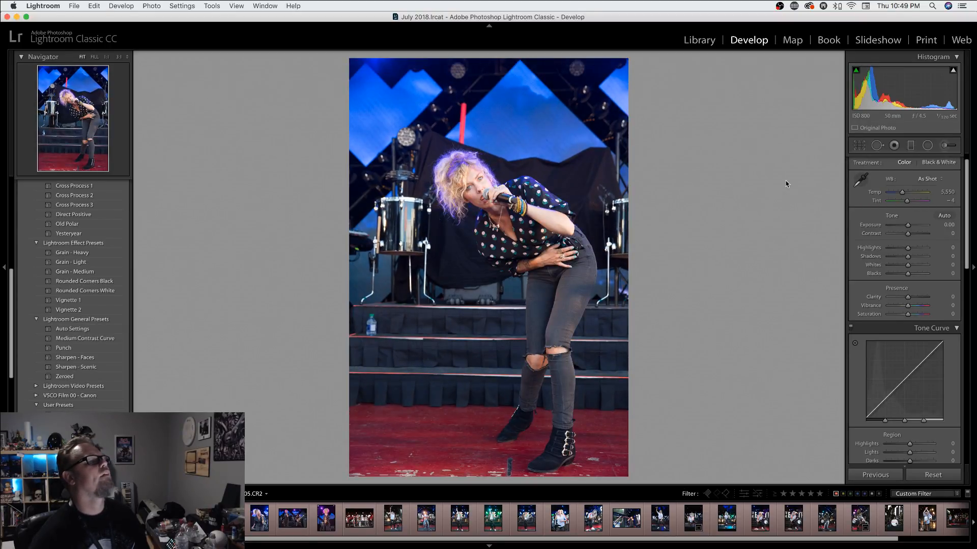
key(Right)
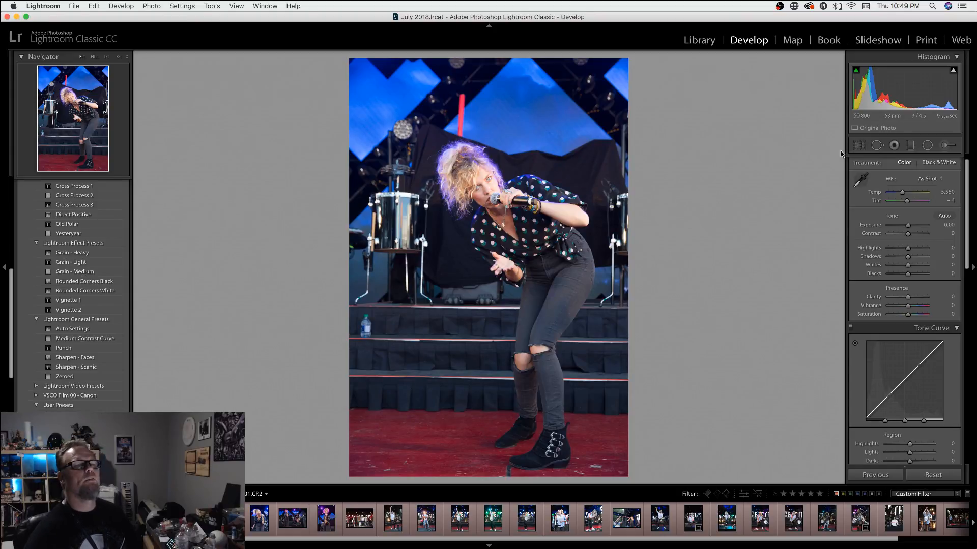
- Crop the photo of the singer with the outstretched hand at original aspect, trimming the empty space above and beside her
click(859, 145)
drag(335, 46, 370, 64)
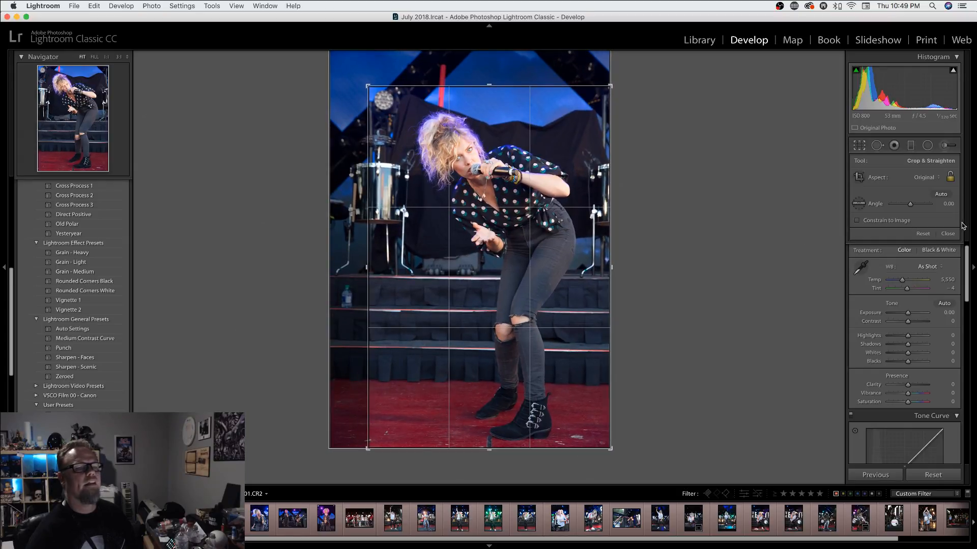
click(947, 233)
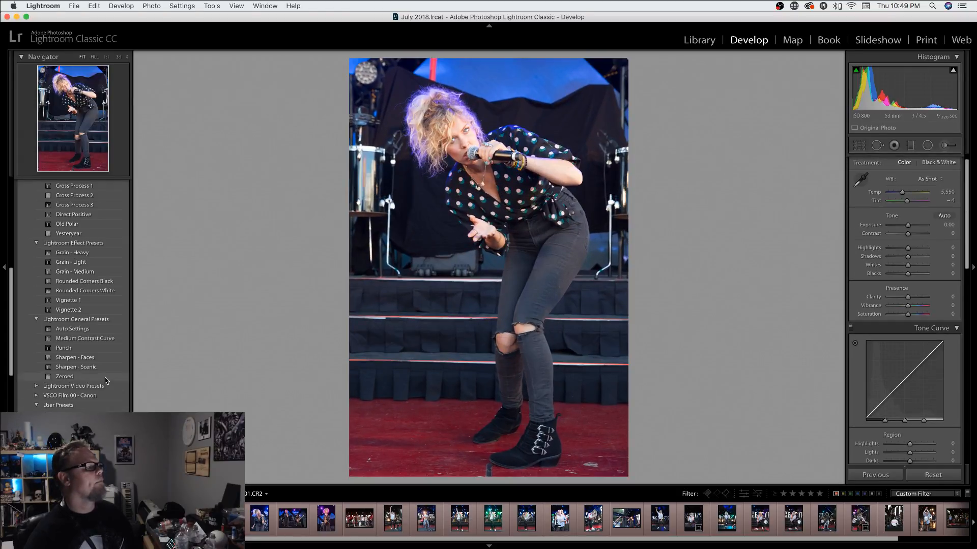
- Apply the Punch preset, set highlights to −24 and blacks to −37, and check the cropped singer photo up close
click(75, 347)
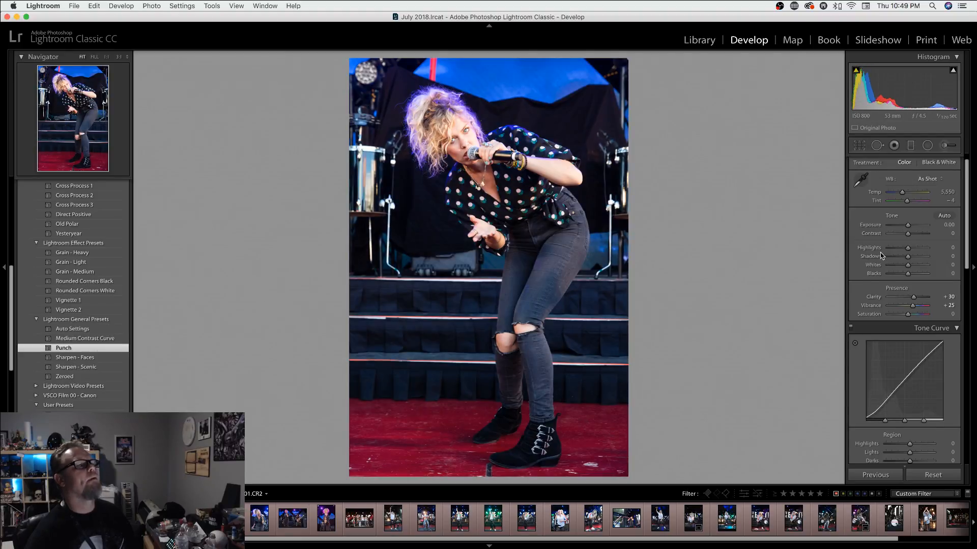
drag(907, 247, 901, 279)
click(528, 267)
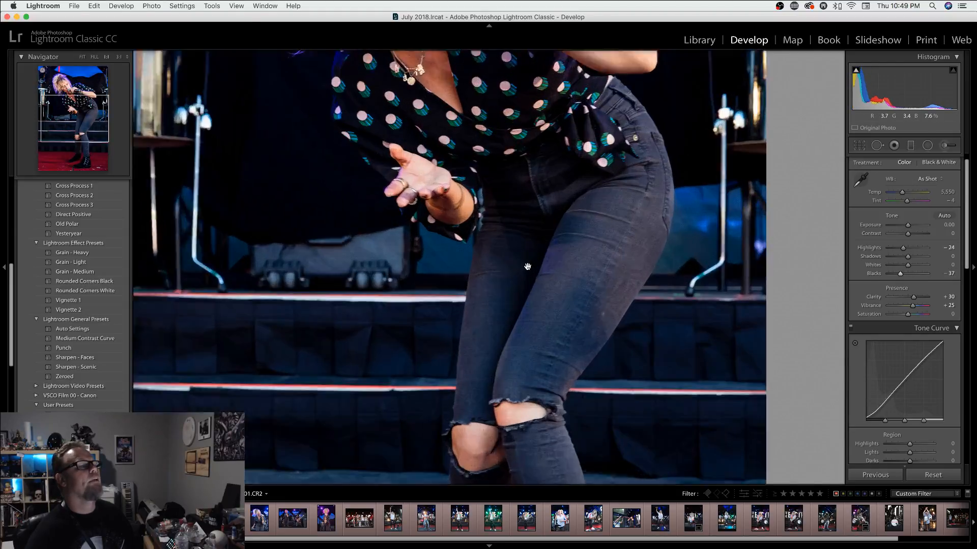
click(528, 267)
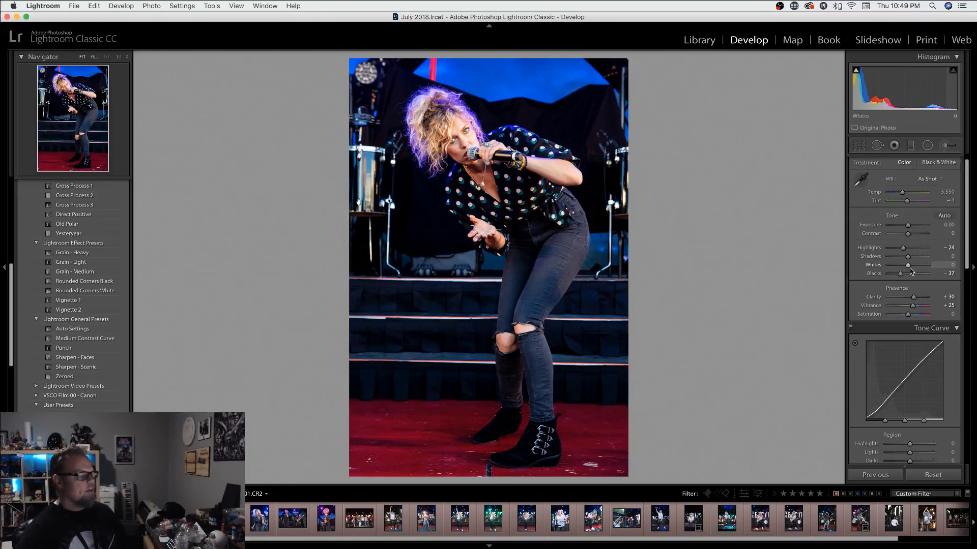
- Check the neighbouring photos and remove the red label from the leaning-singer duplicate with her hand on her stomach
key(Left)
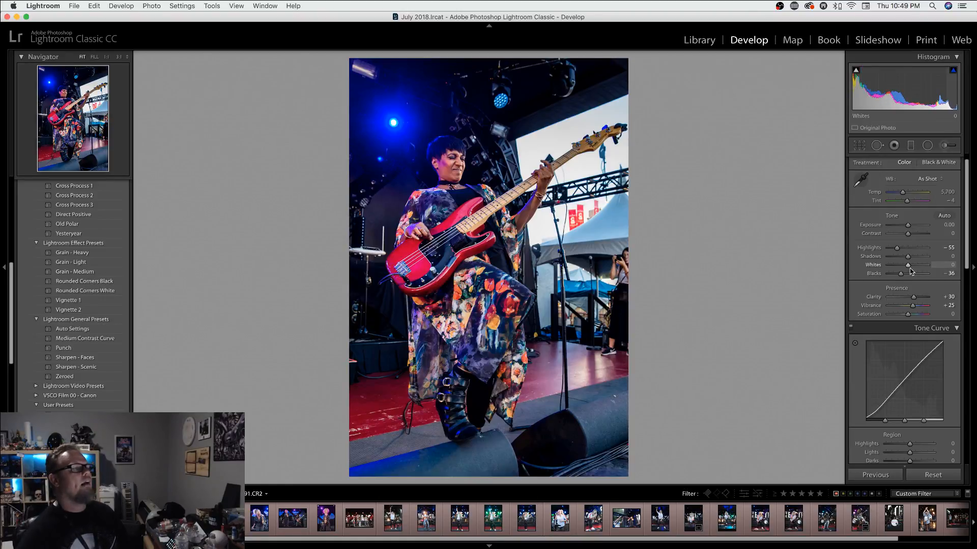
key(Right)
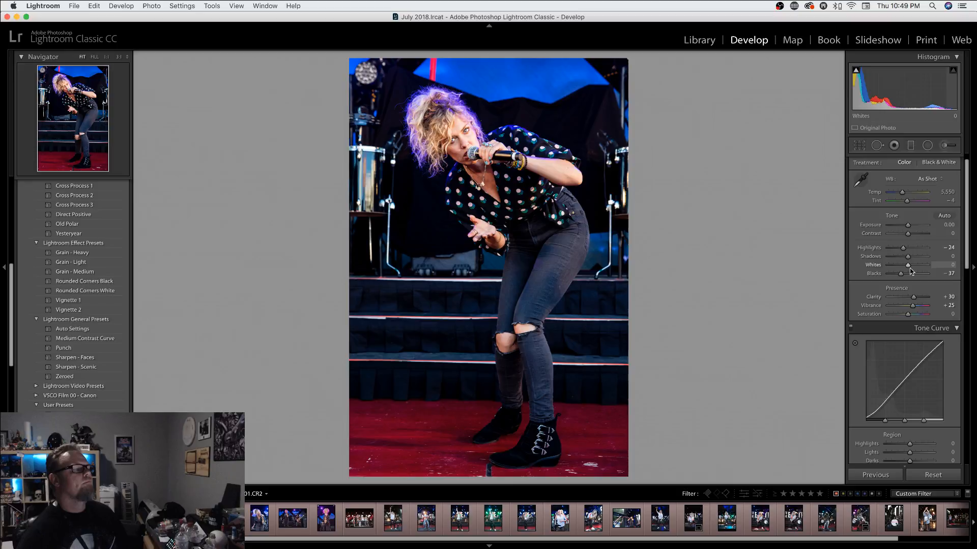
key(Right)
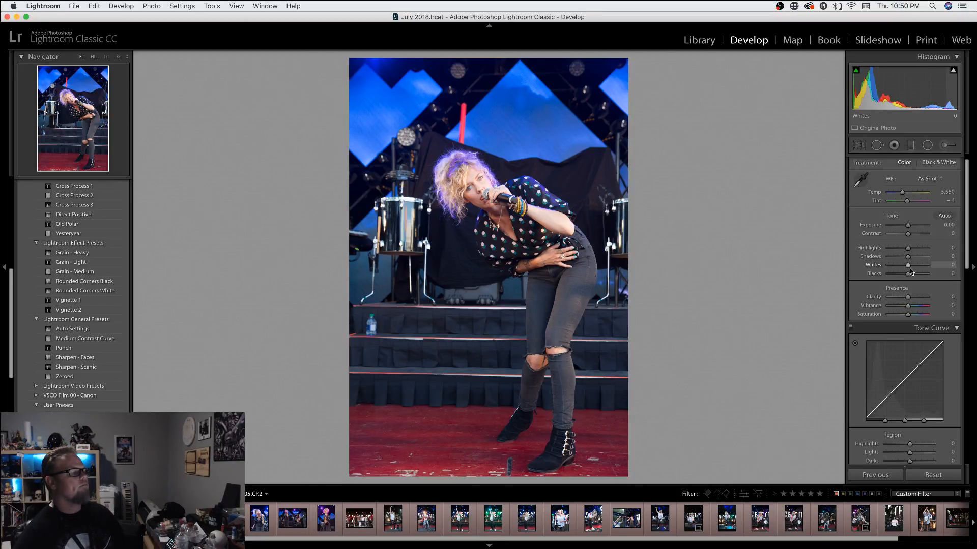
key(6)
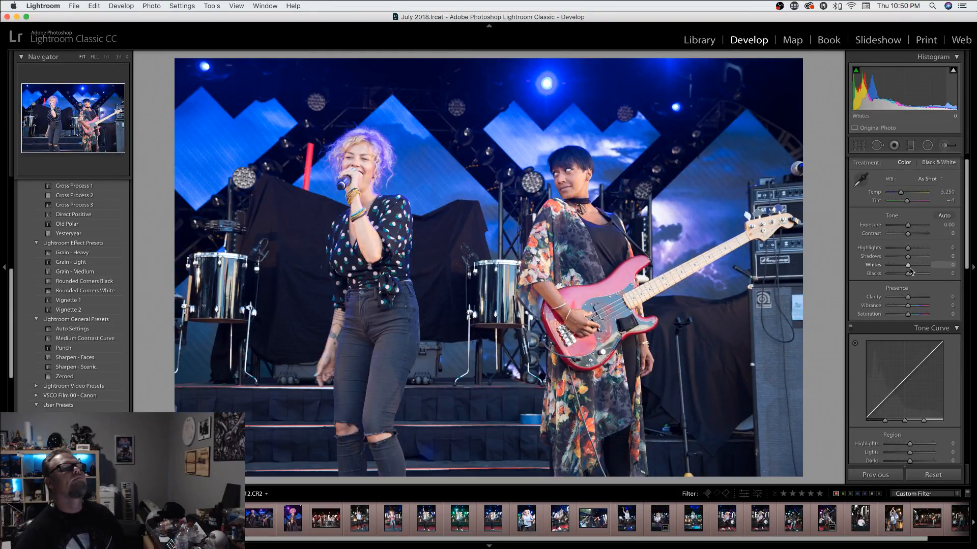
- Crop the photo of the singer and bassist at original aspect, trimming the drum side and repositioning the image in the frame
click(859, 146)
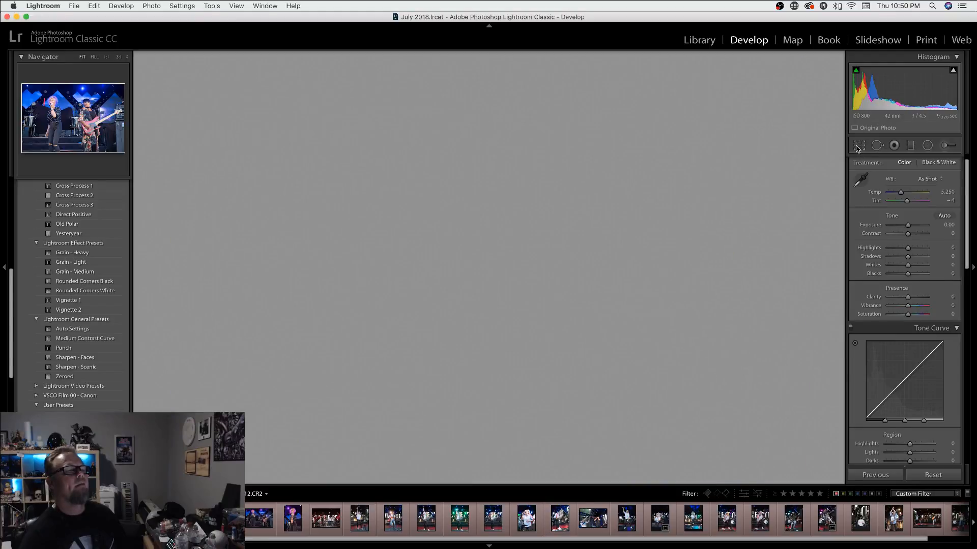
drag(173, 477, 211, 452)
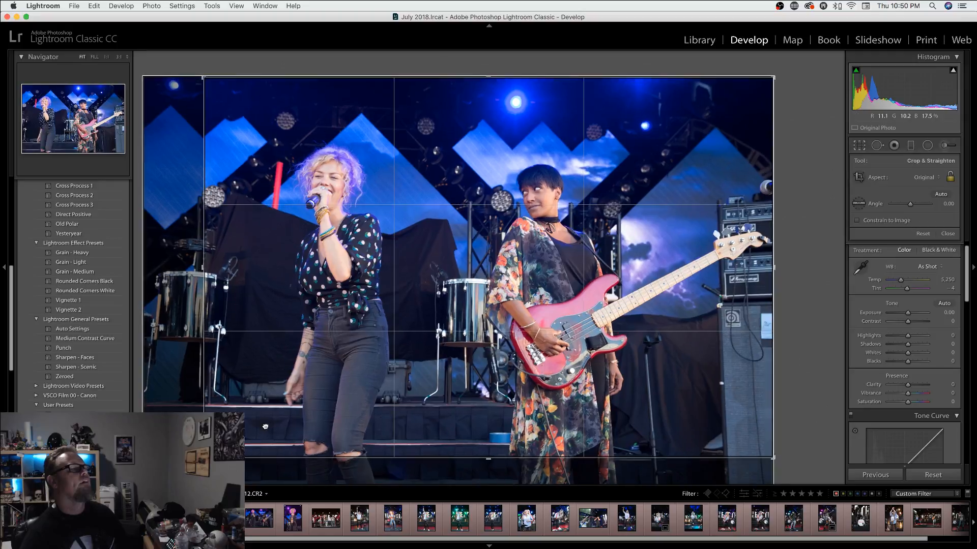
drag(267, 423, 267, 416)
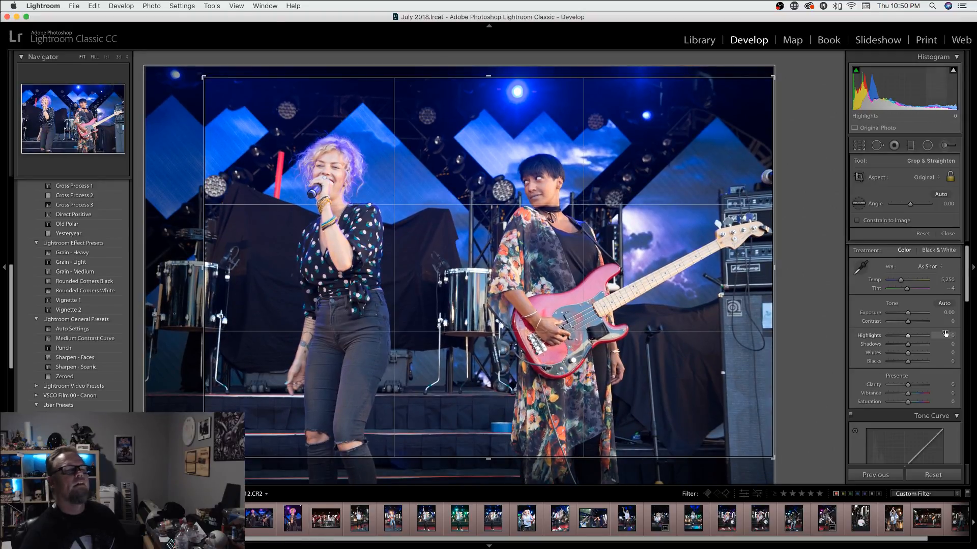
click(947, 233)
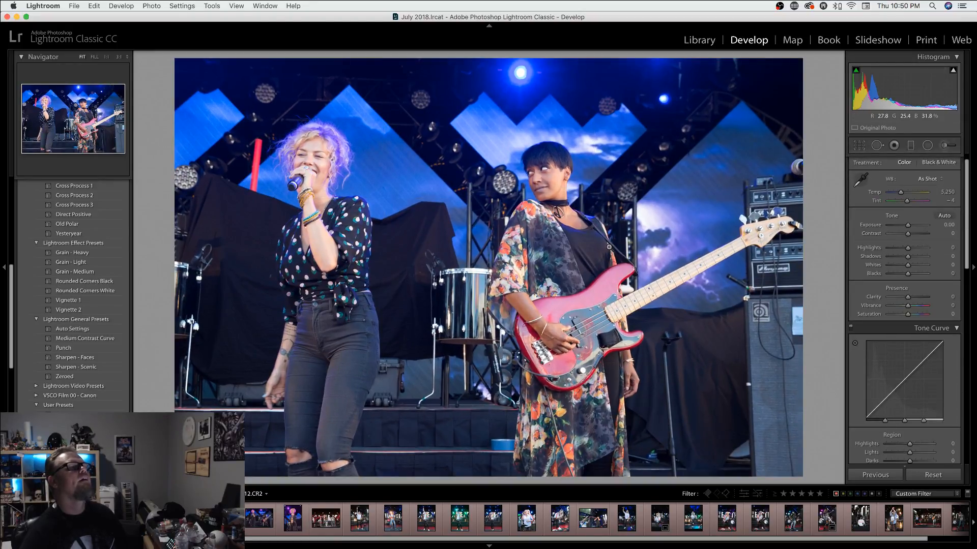
- Apply the Punch preset to the singer and bassist photo and lower blacks and highlights to −29 each
click(60, 349)
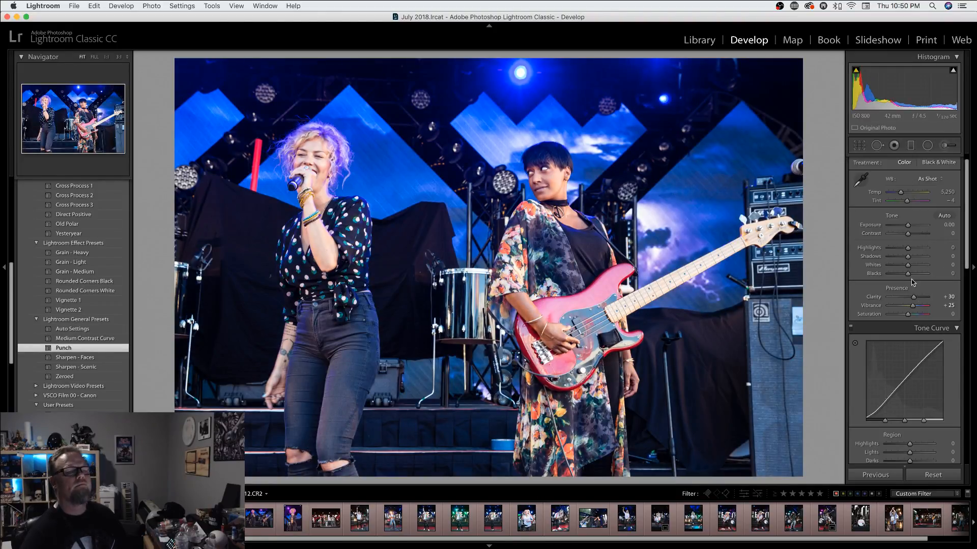
drag(908, 274, 902, 250)
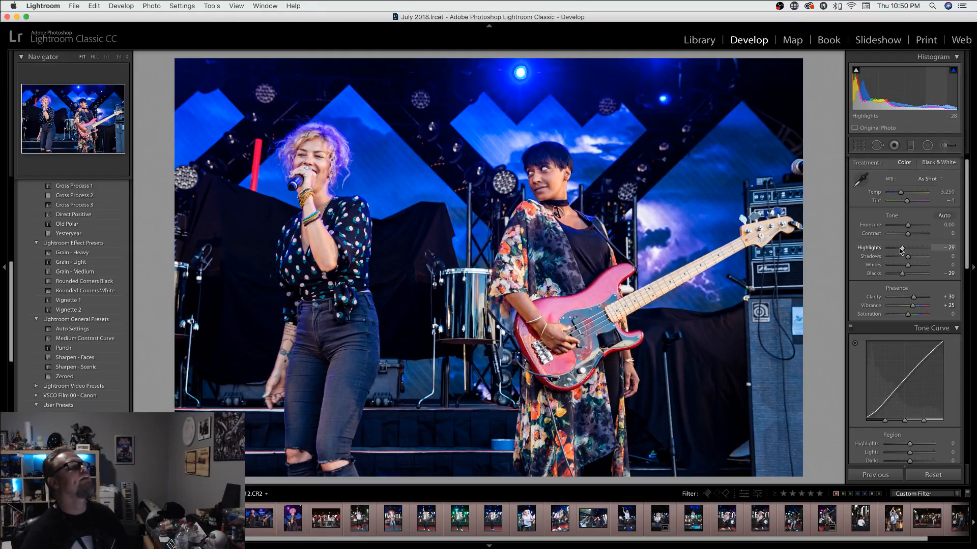
- Try sampling a custom white balance from the singer's face, and undo the white balance changes
click(861, 179)
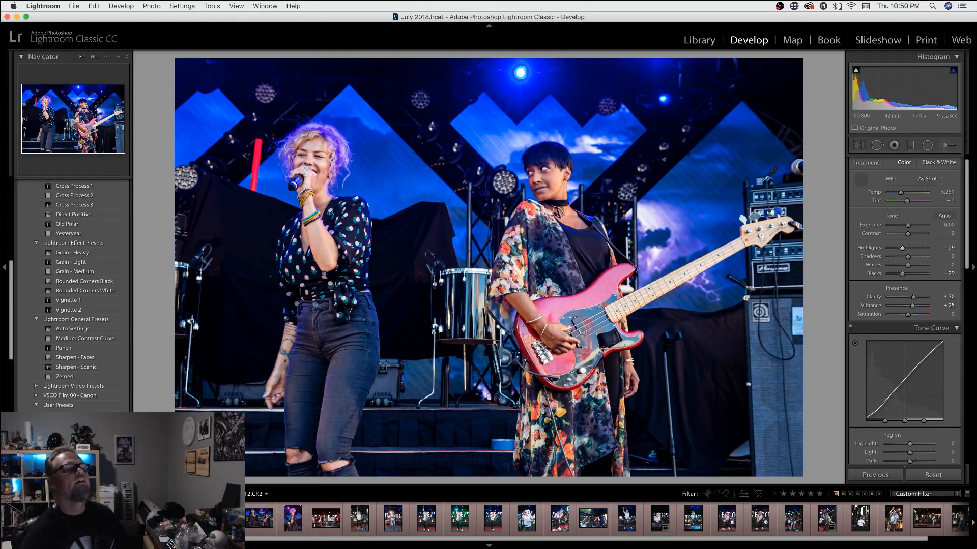
click(314, 151)
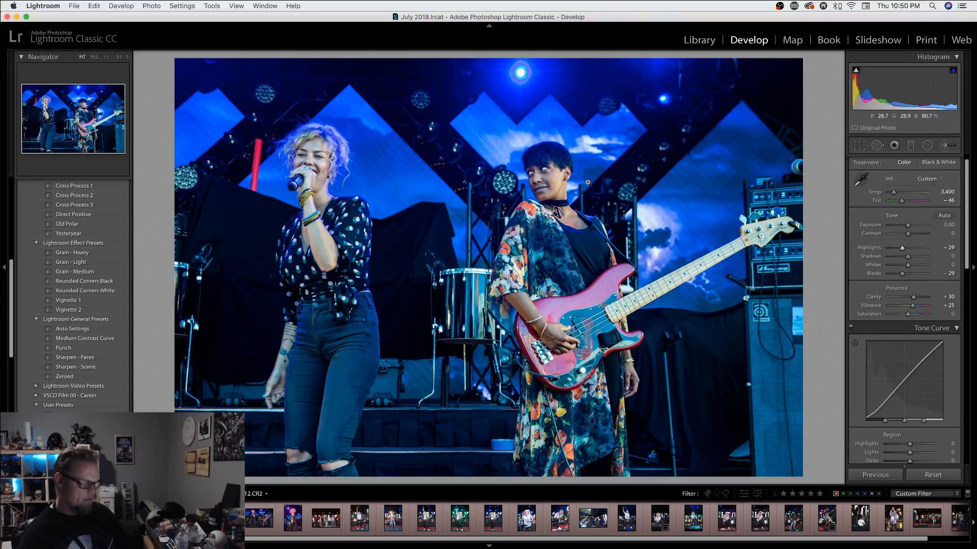
key(super+z)
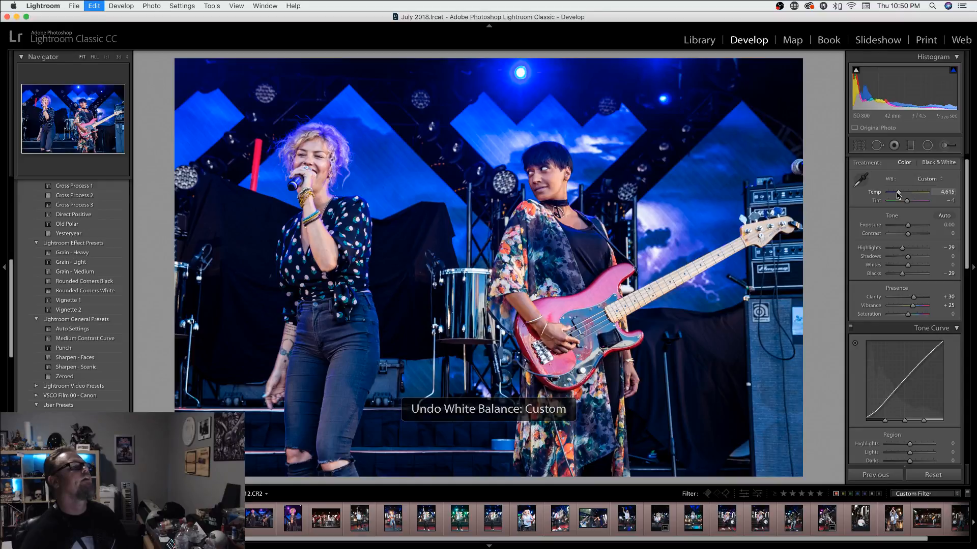
key(super+z)
- Lower the singer and bassist photo's blacks to −48 and highlights to −35
drag(902, 274, 898, 275)
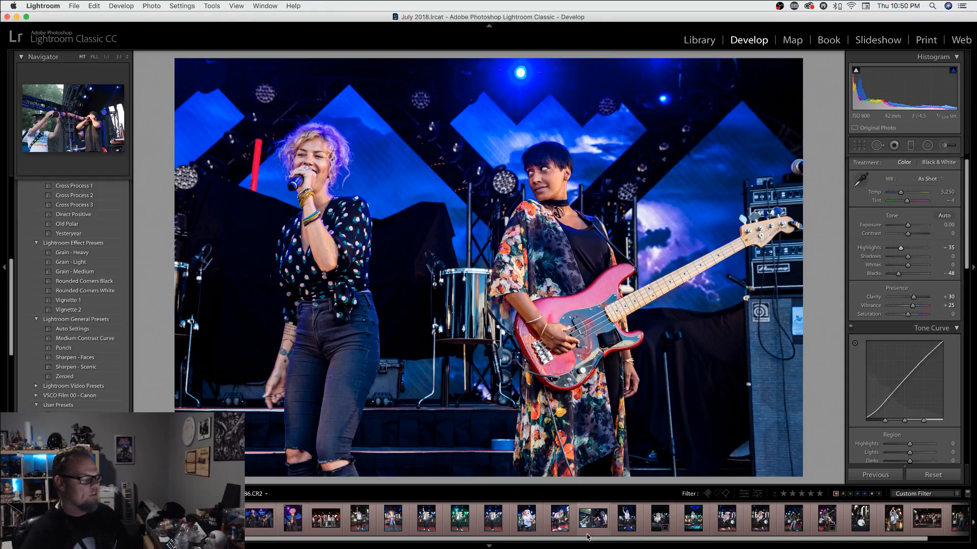
- Go to the photo of the singer with her hand raised and apply the Punch preset
click(689, 511)
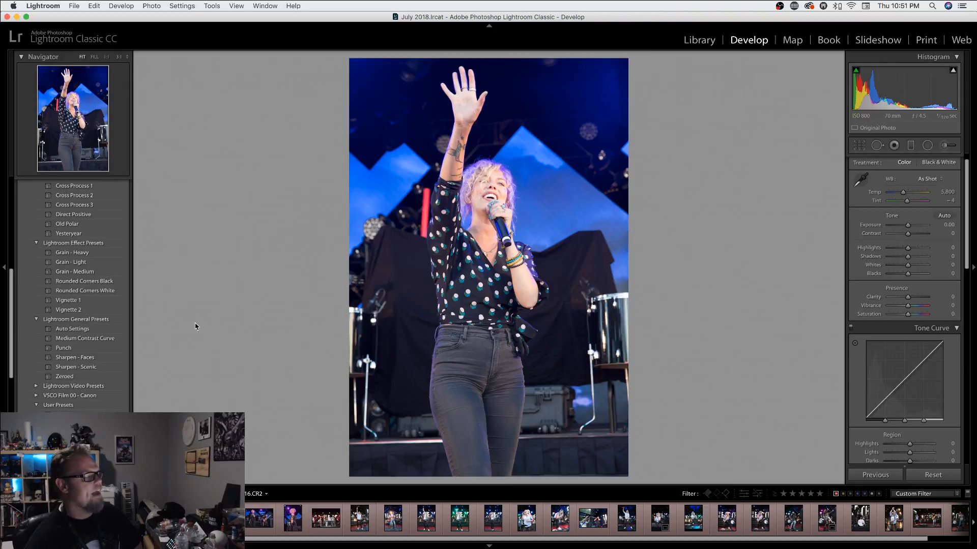
click(71, 340)
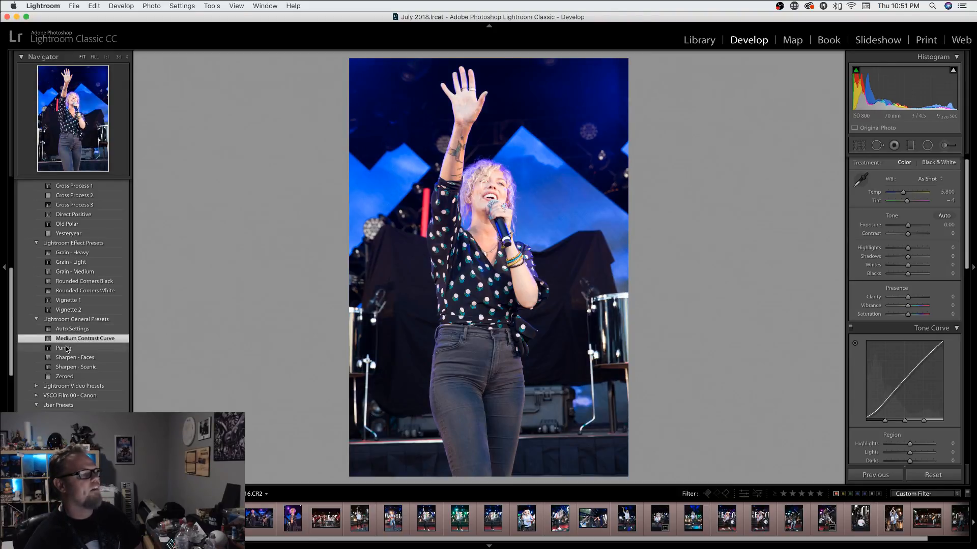
click(67, 348)
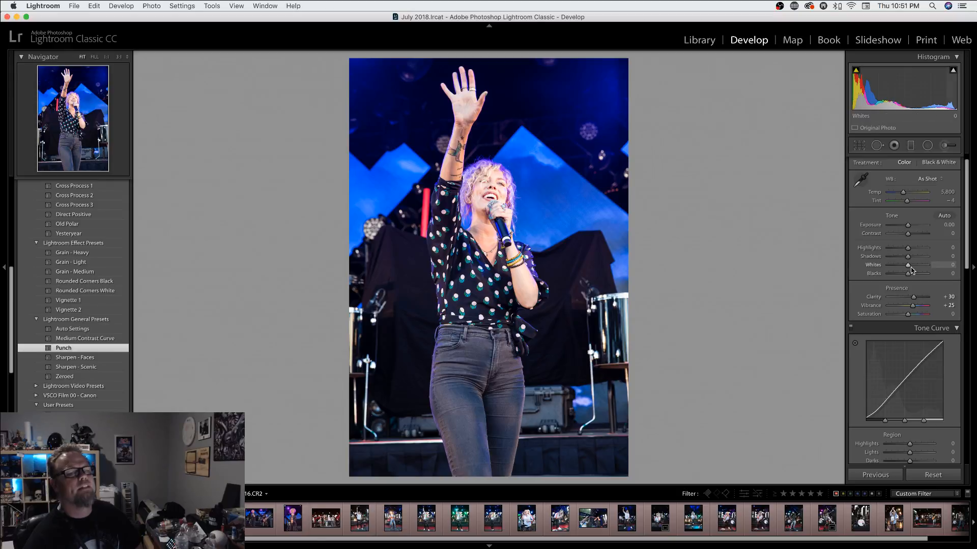
- Set the raised-hand photo's blacks to −38 and highlights to −27, and check the singer's face up close
drag(907, 274, 903, 251)
click(463, 163)
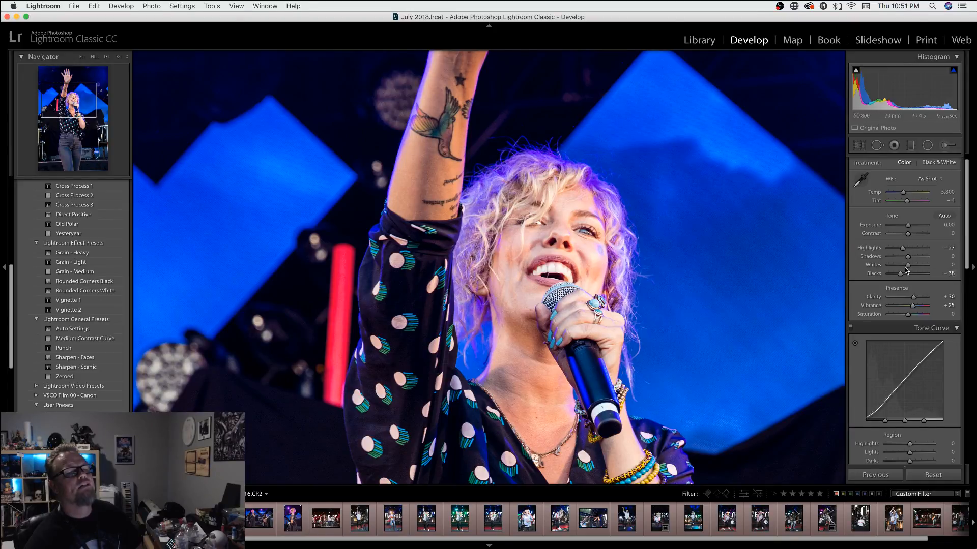
click(565, 251)
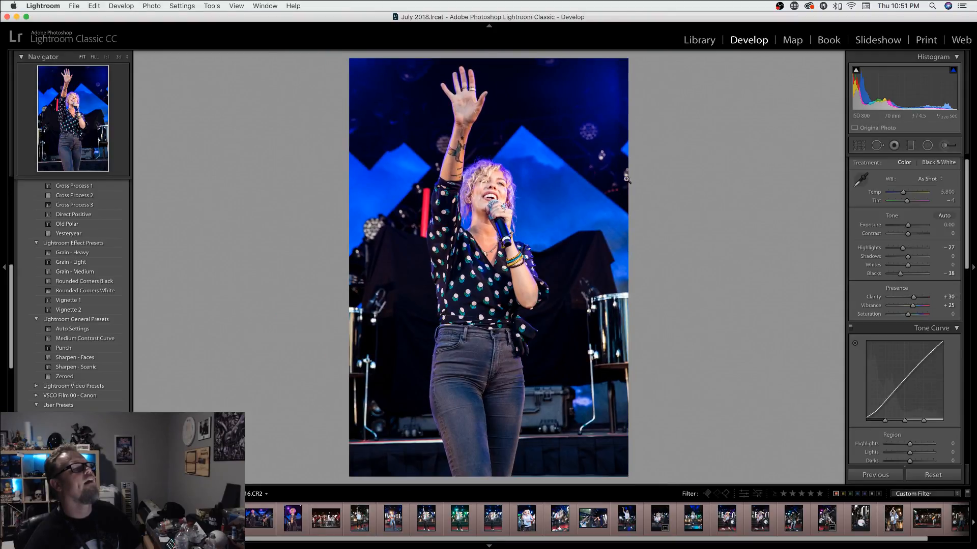
click(500, 198)
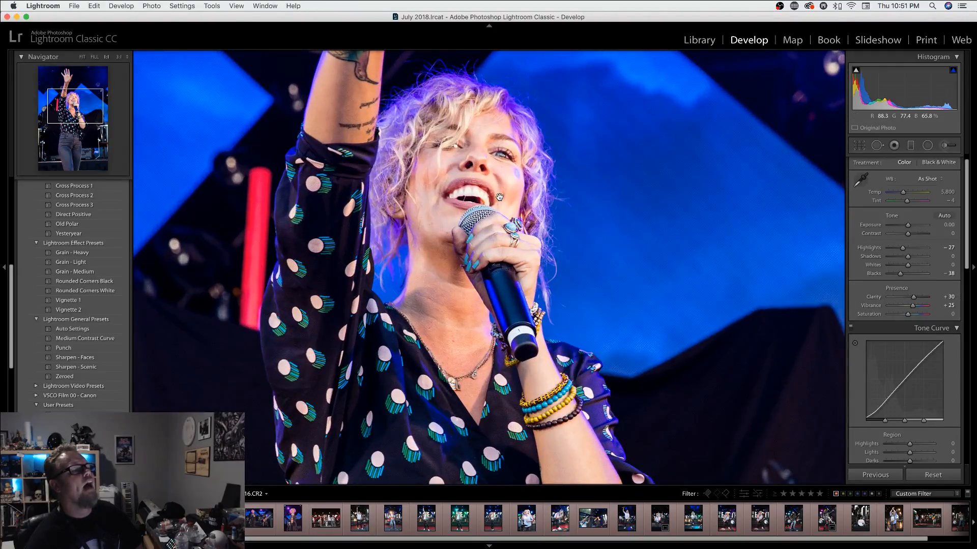
click(500, 197)
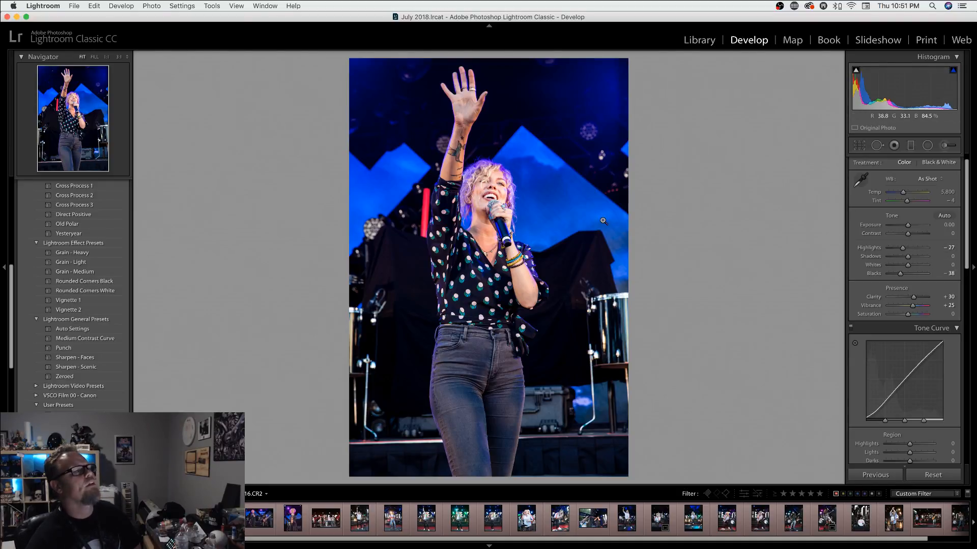
- Try healing the spot on the raised-hand singer's cheek with a size 64 heal brush, and undo it
click(506, 193)
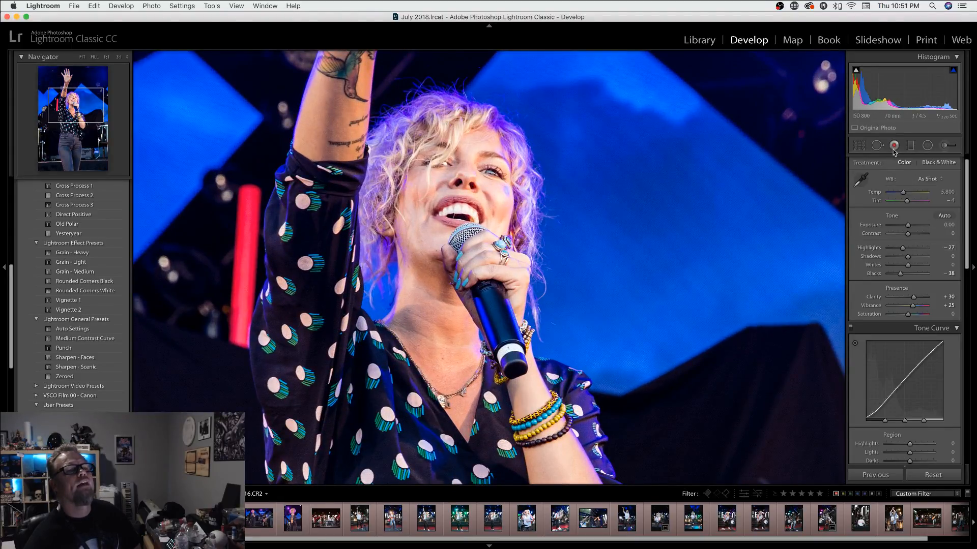
click(927, 146)
click(928, 146)
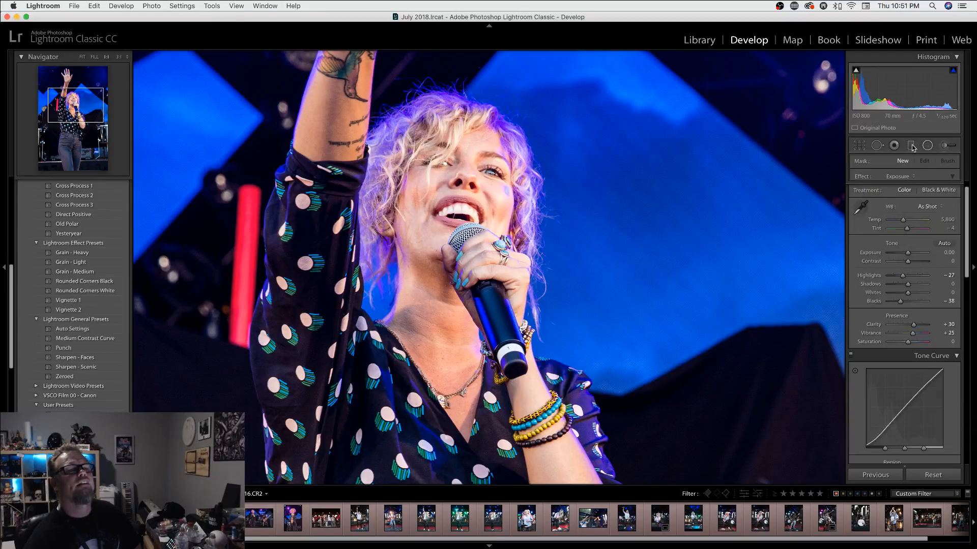
click(877, 146)
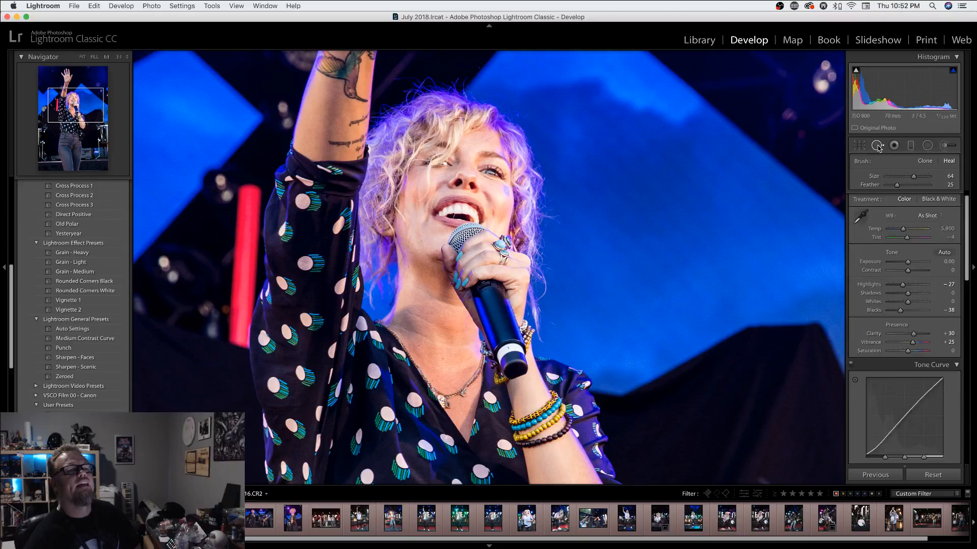
click(504, 190)
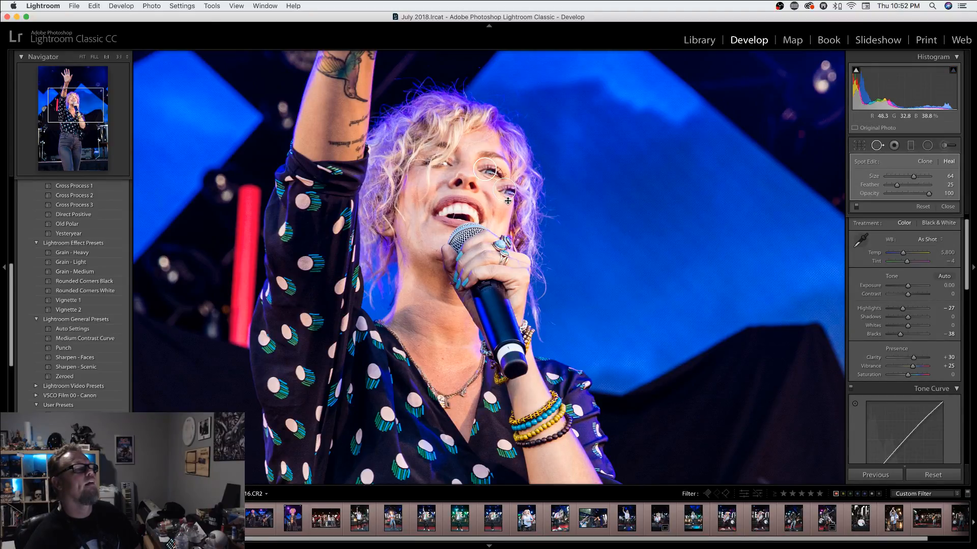
key(super+z)
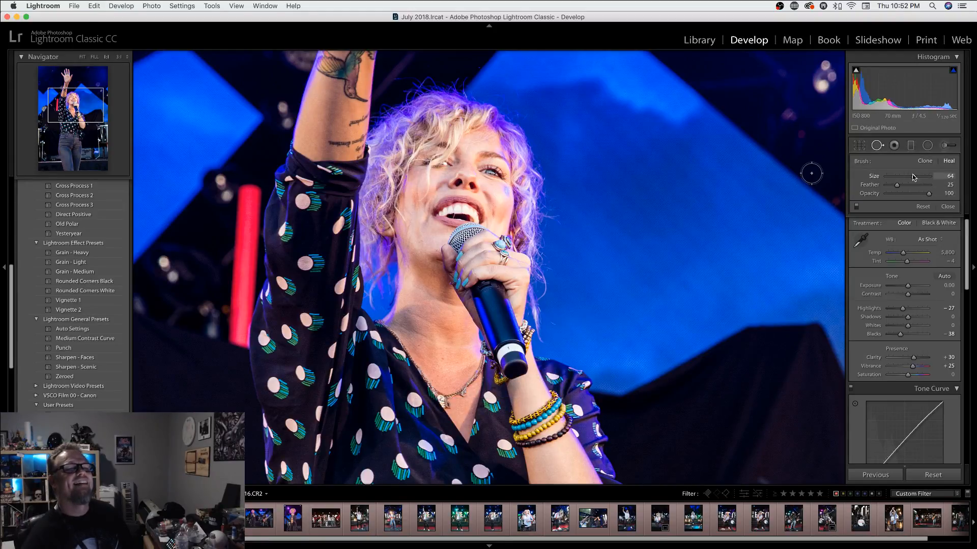
- Try healing the cheek spot with a size 26 brush, moving its source onto the face and enlarging the spot to 43
drag(914, 176, 897, 177)
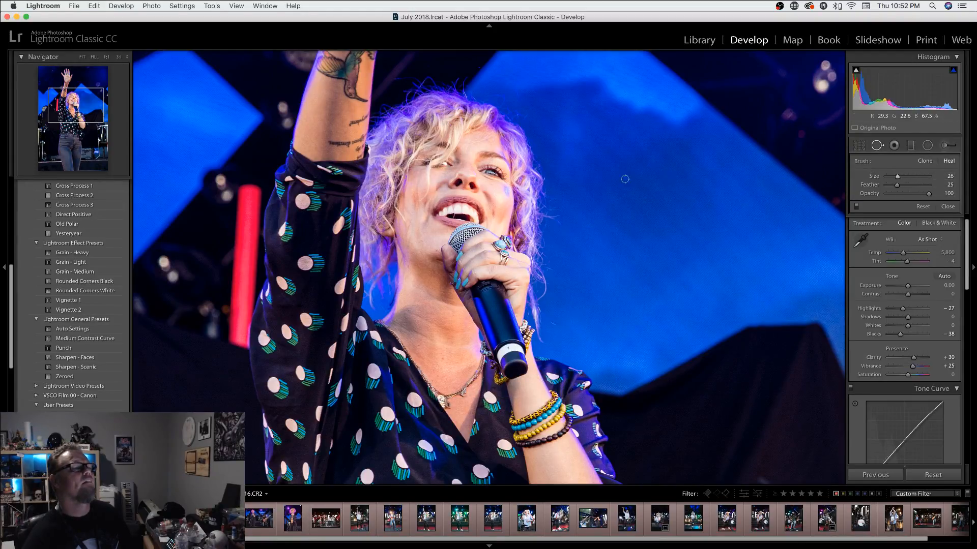
click(505, 189)
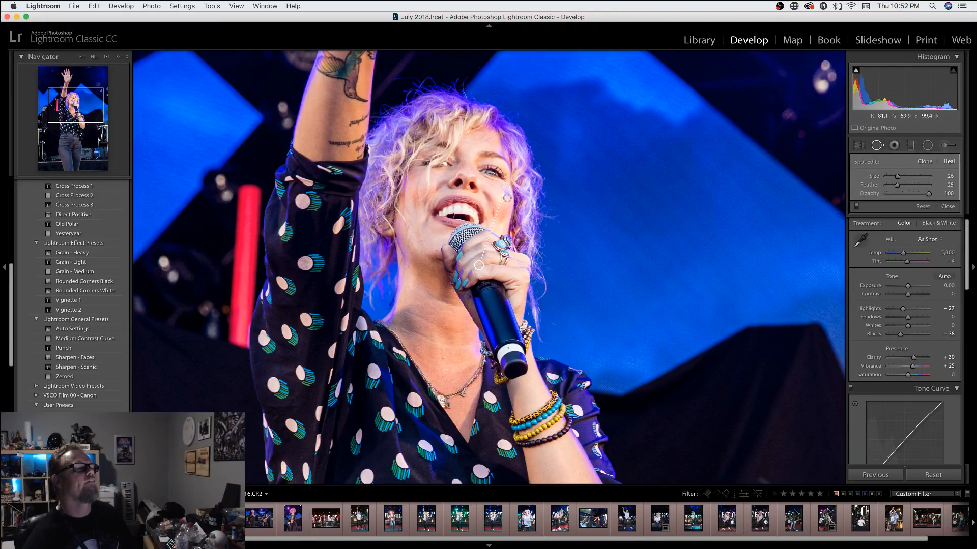
drag(480, 268, 501, 206)
drag(506, 190, 511, 194)
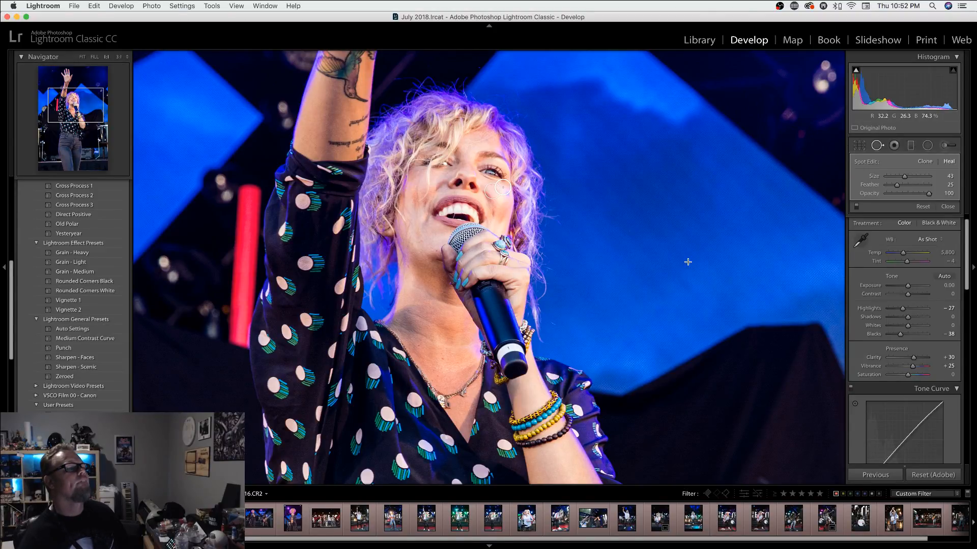
- Undo the spot removal edits on the singer's cheek one by one, including the added spot itself
click(94, 6)
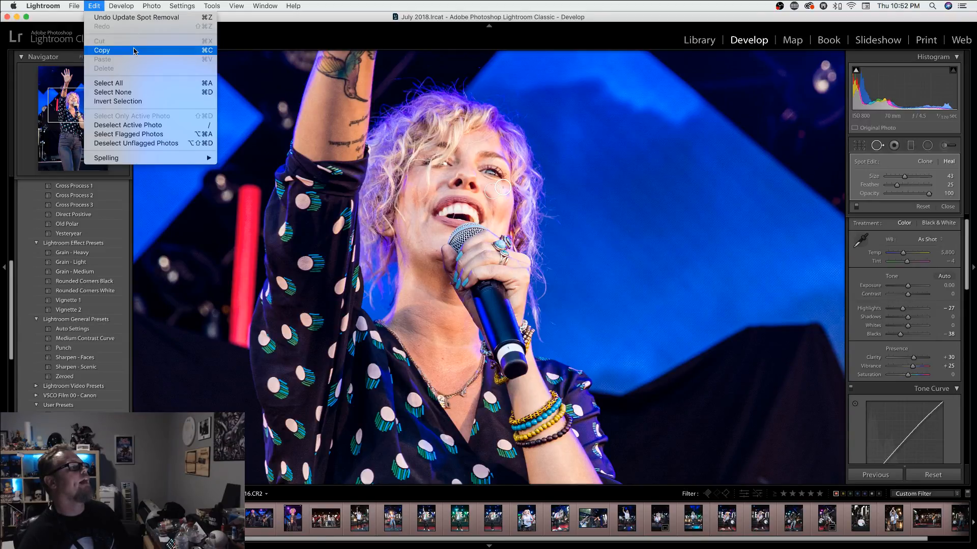
click(118, 17)
click(100, 7)
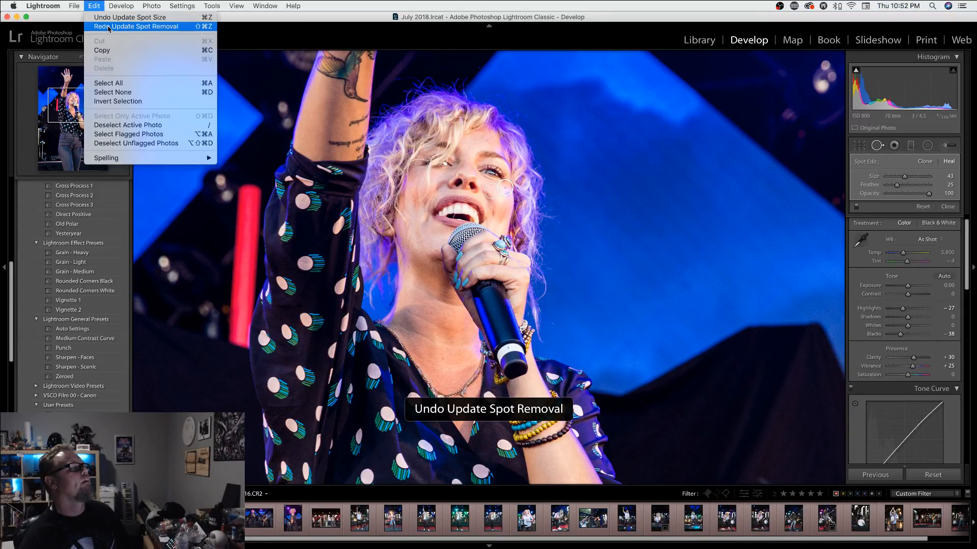
click(108, 17)
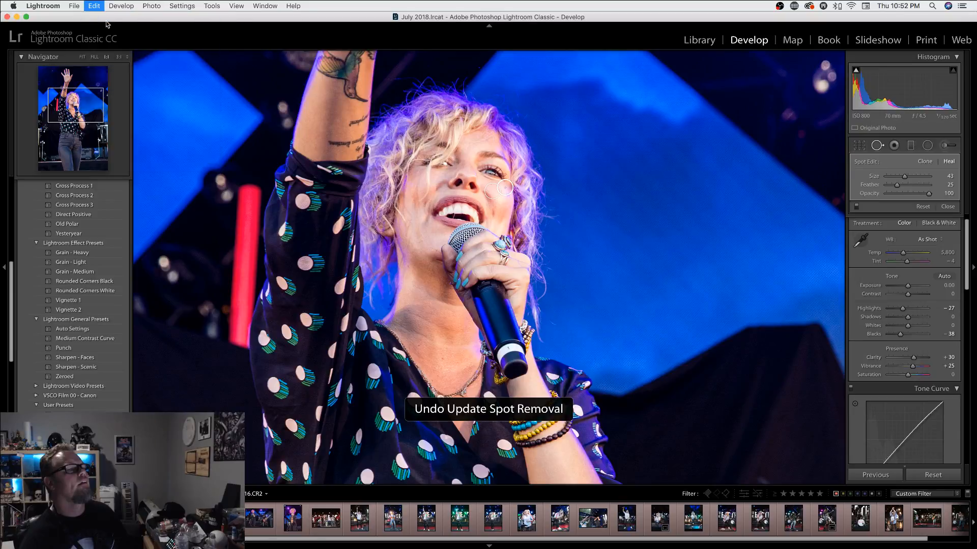
click(98, 6)
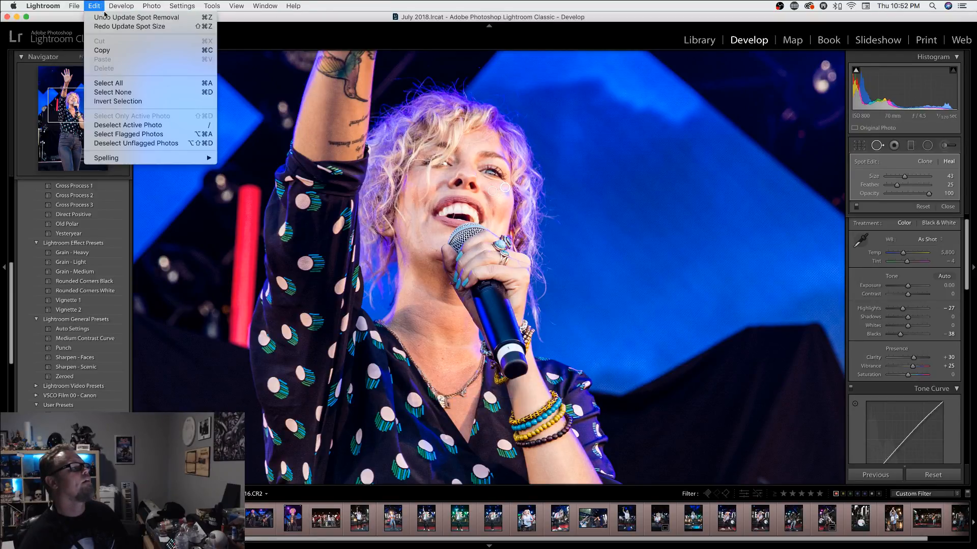
click(110, 18)
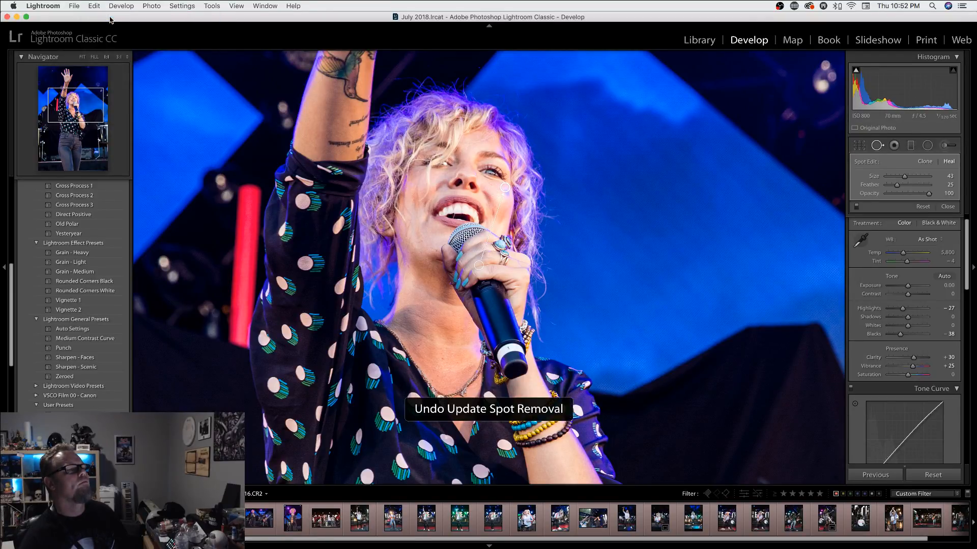
click(94, 5)
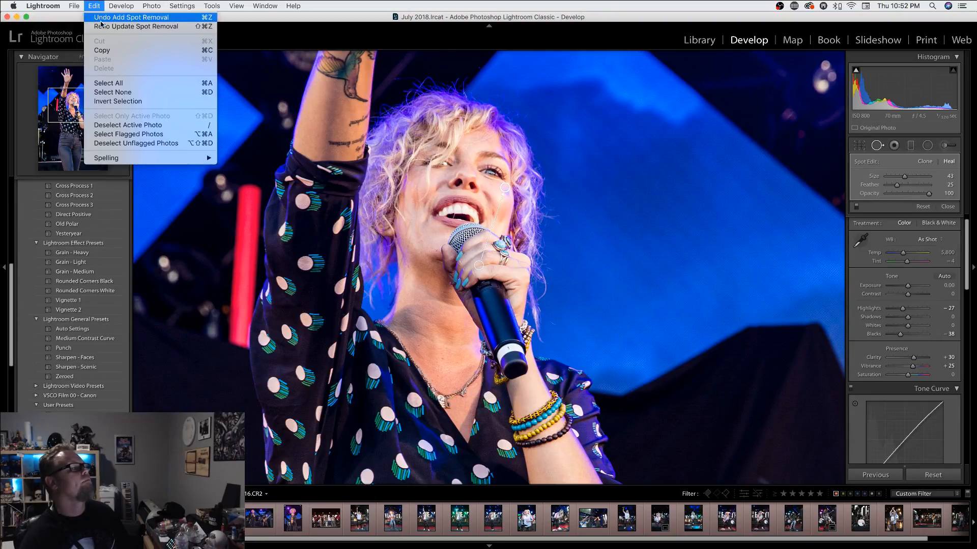
click(113, 19)
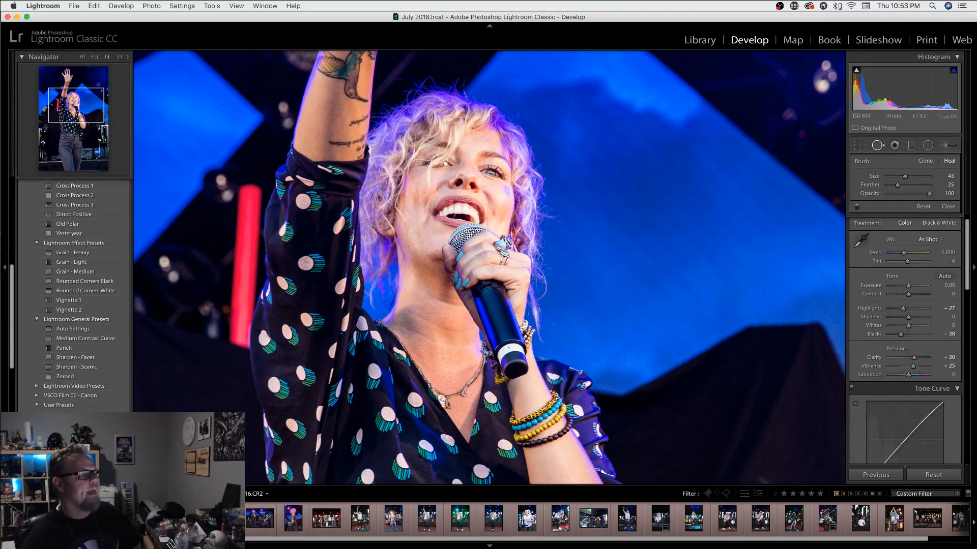
- Go to the photo of the smiling singer leaning toward the camera and lower its tint to −8
click(226, 519)
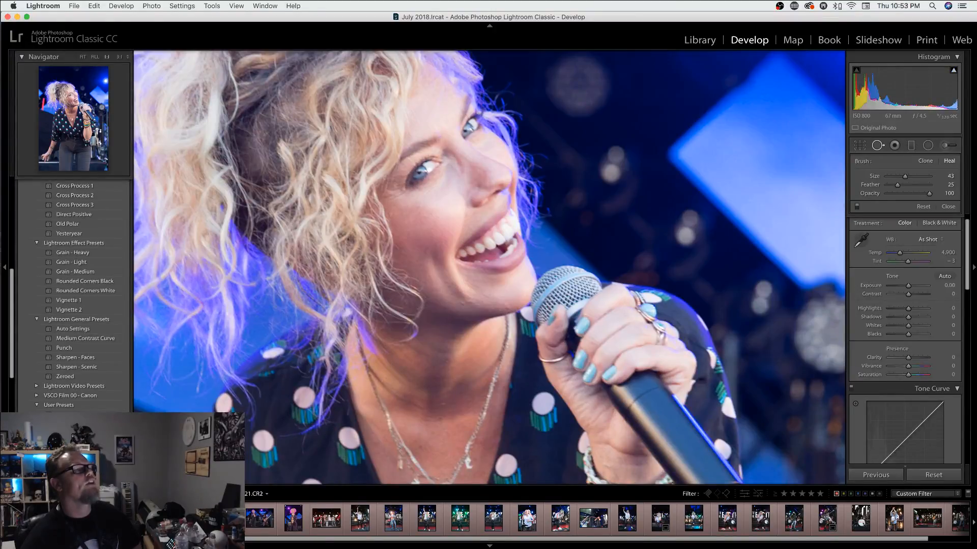
click(401, 364)
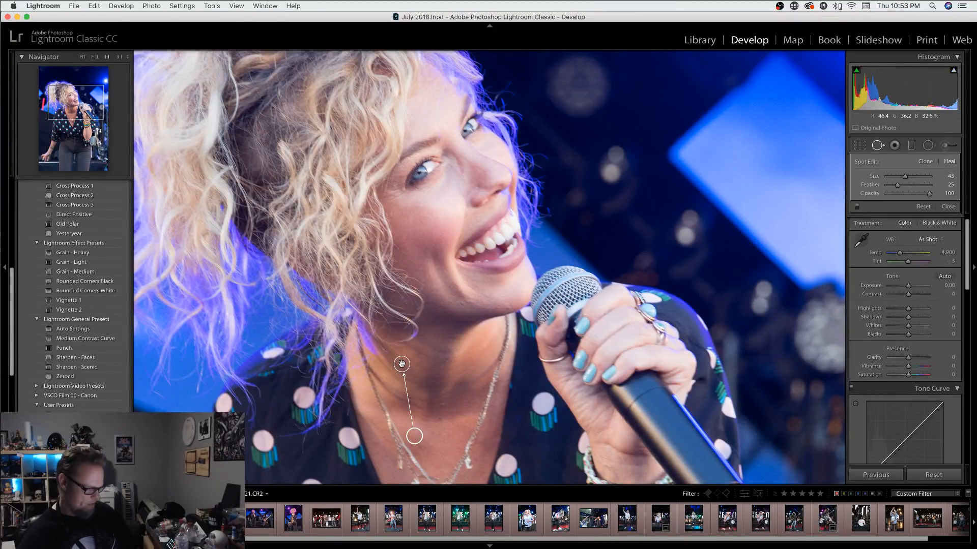
key(super+z)
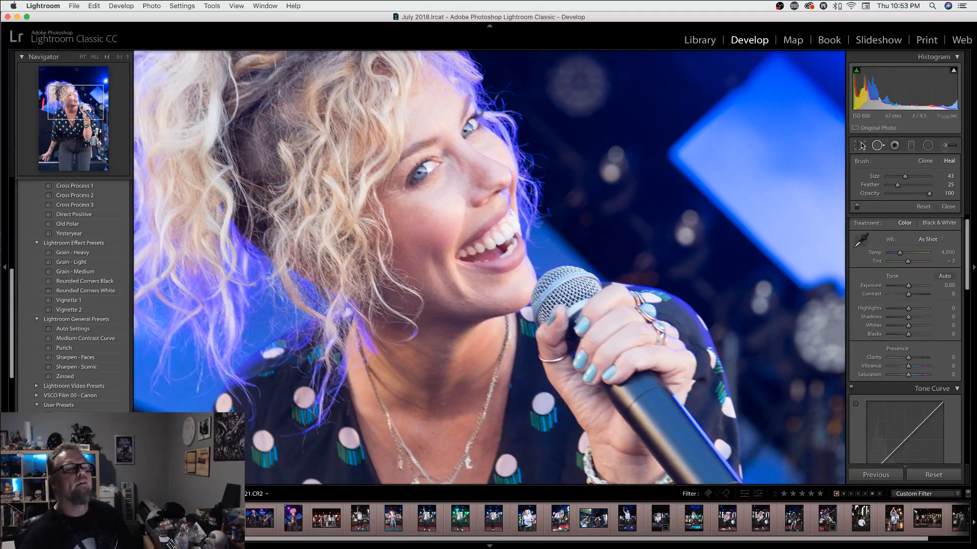
click(860, 145)
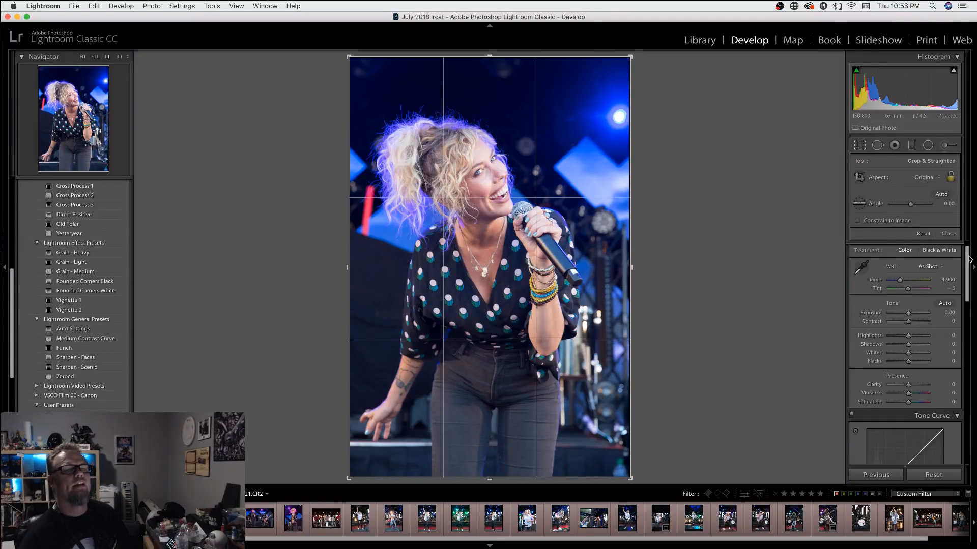
click(949, 234)
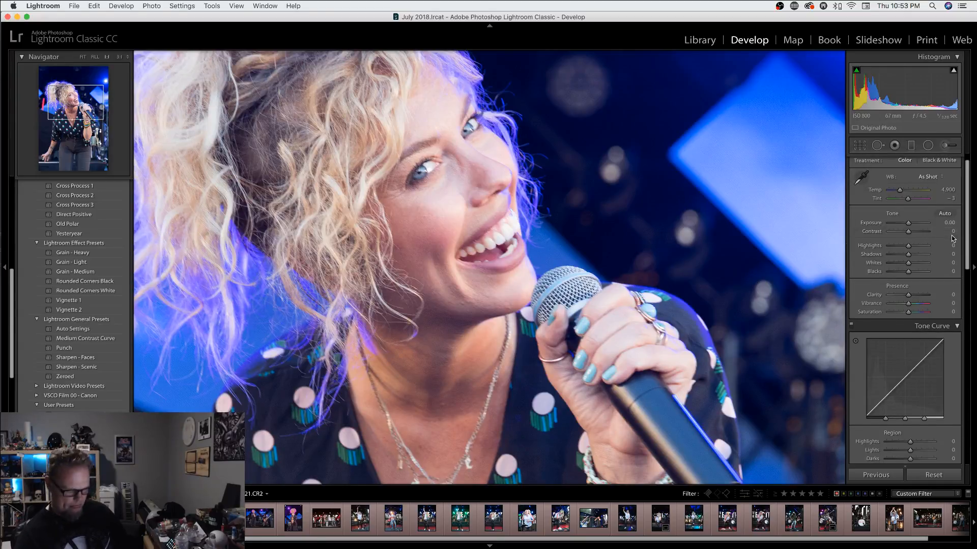
key(minus)
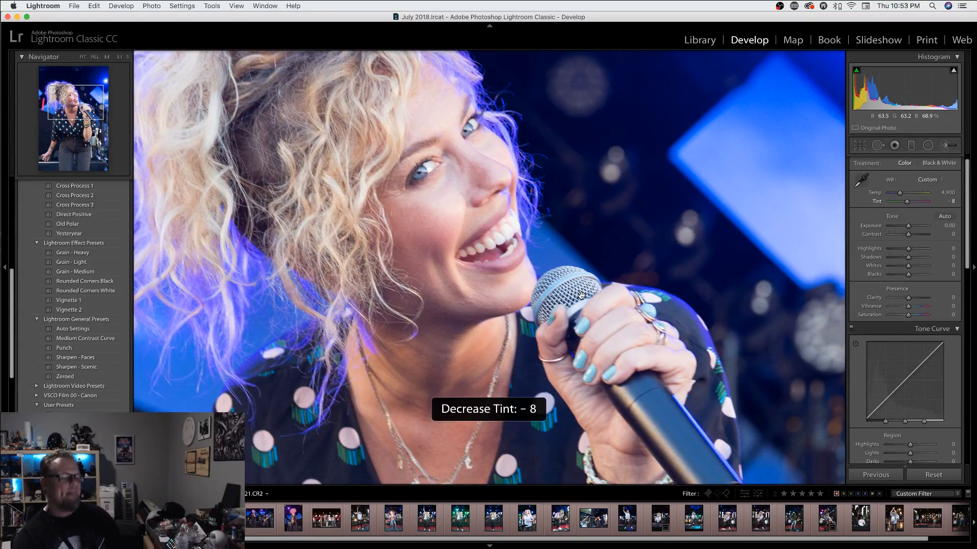
click(581, 295)
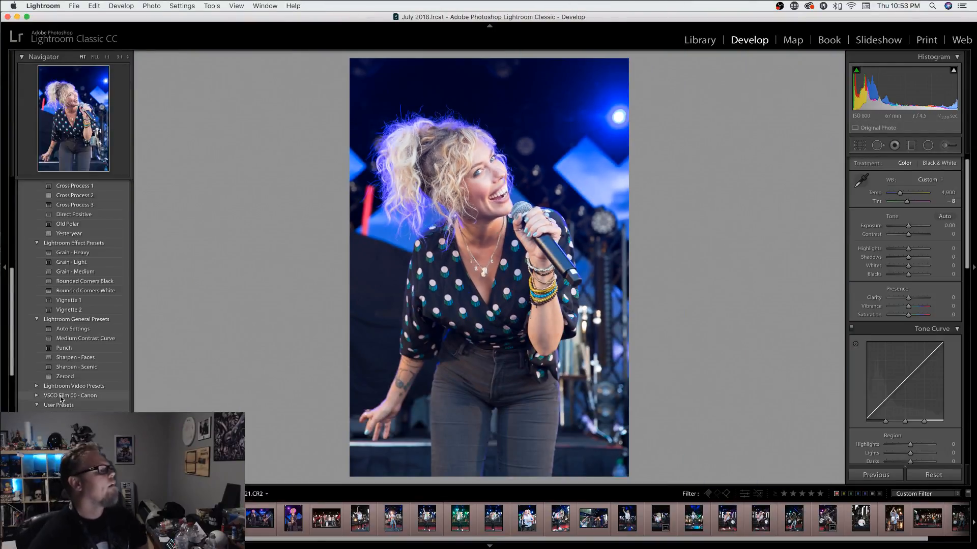
- Apply the Punch preset to the smiling singer photo, and set its blacks to −39 and highlights to −19
click(69, 339)
click(65, 348)
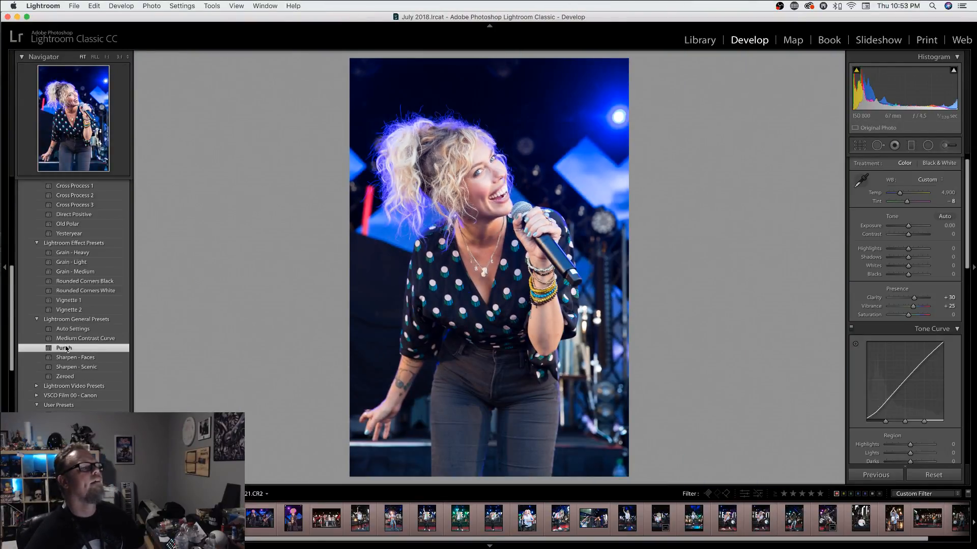
drag(909, 275, 905, 249)
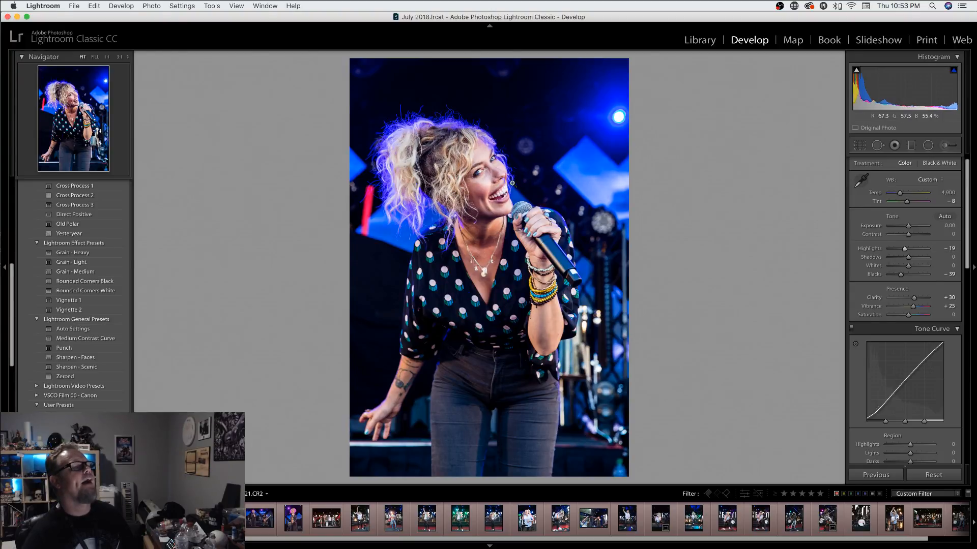
- Crop the smiling singer photo slightly tighter from its upper right corner, keeping the original aspect ratio
click(860, 146)
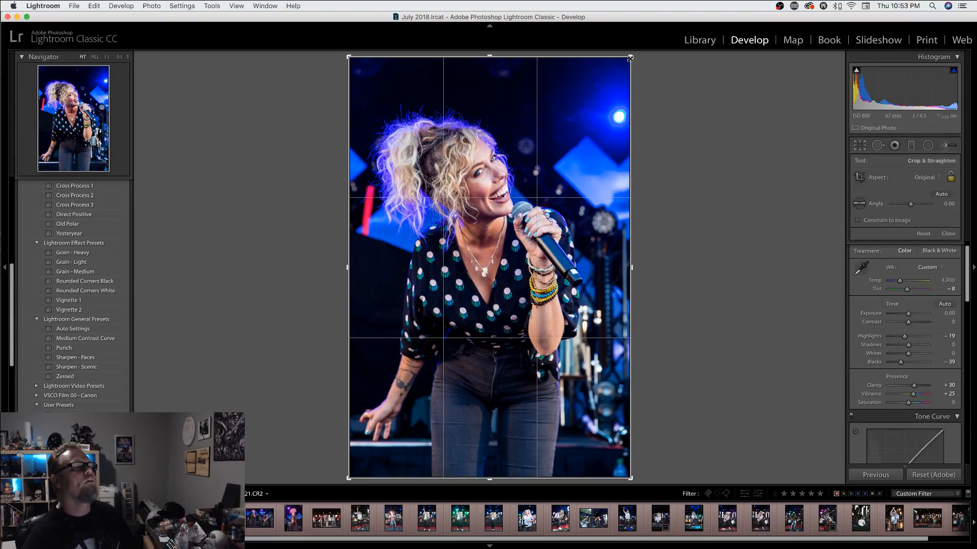
drag(630, 58, 619, 67)
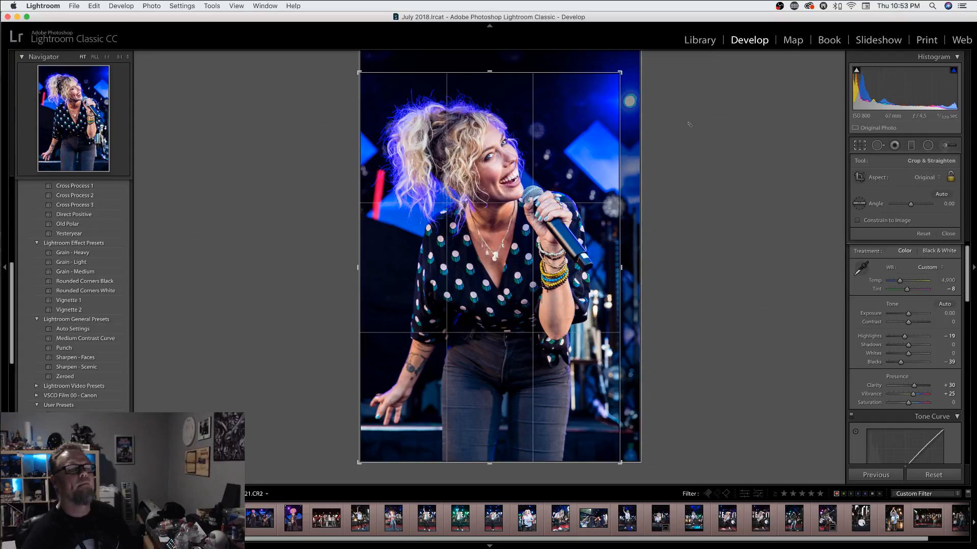
click(948, 233)
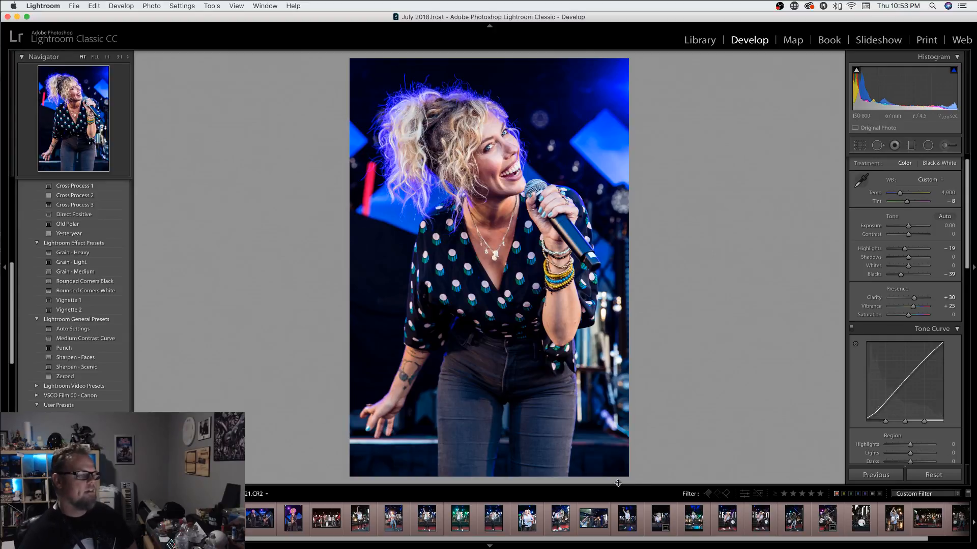
- Apply the Punch preset to the next singer and bassist photo, set its blacks to −21, and undo the highlights change
click(266, 521)
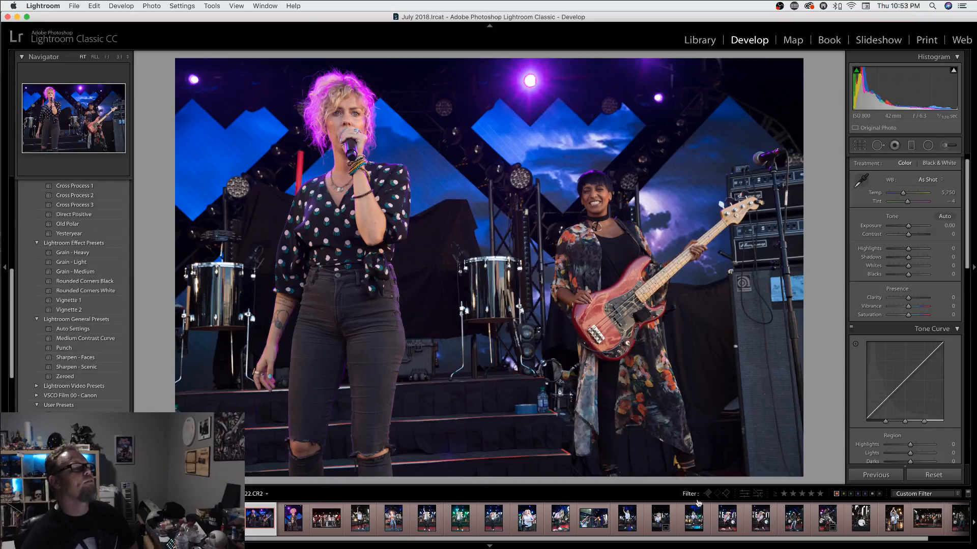
click(79, 348)
drag(909, 275, 906, 249)
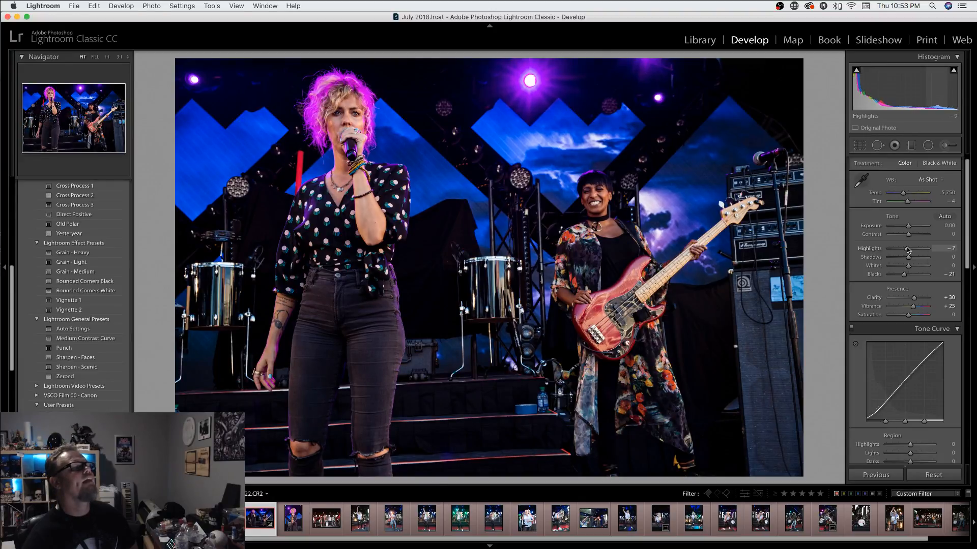
key(super+z)
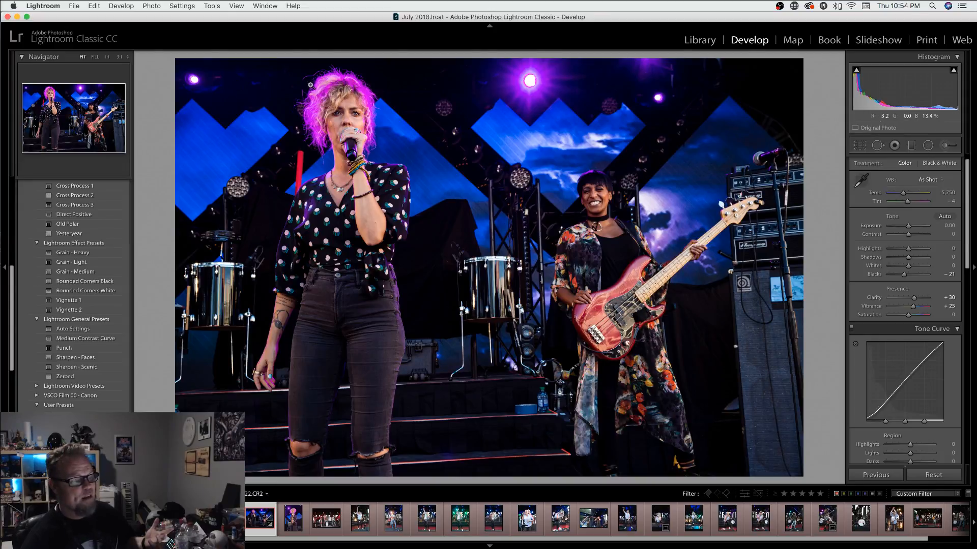
- Examine the singer and the bassist up close in the edited photo
click(243, 95)
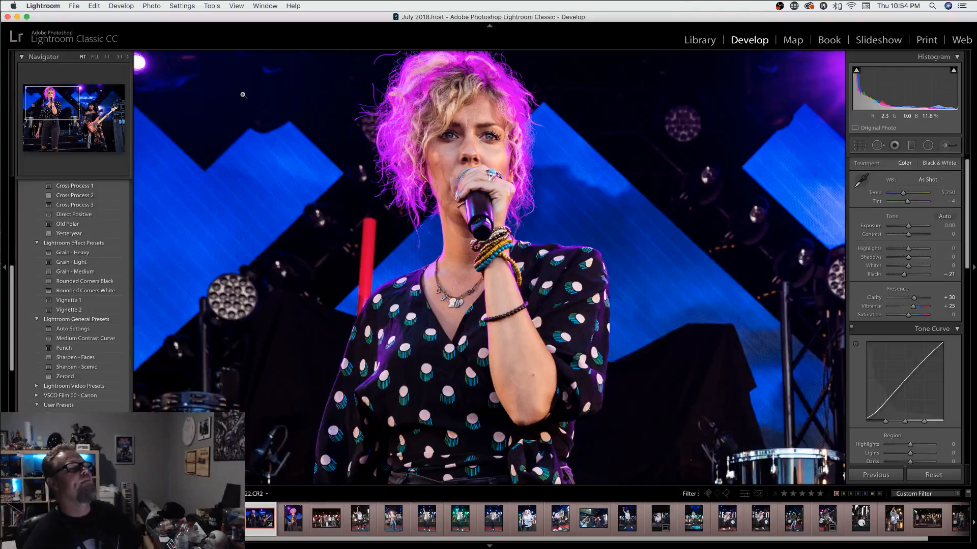
click(243, 94)
click(321, 90)
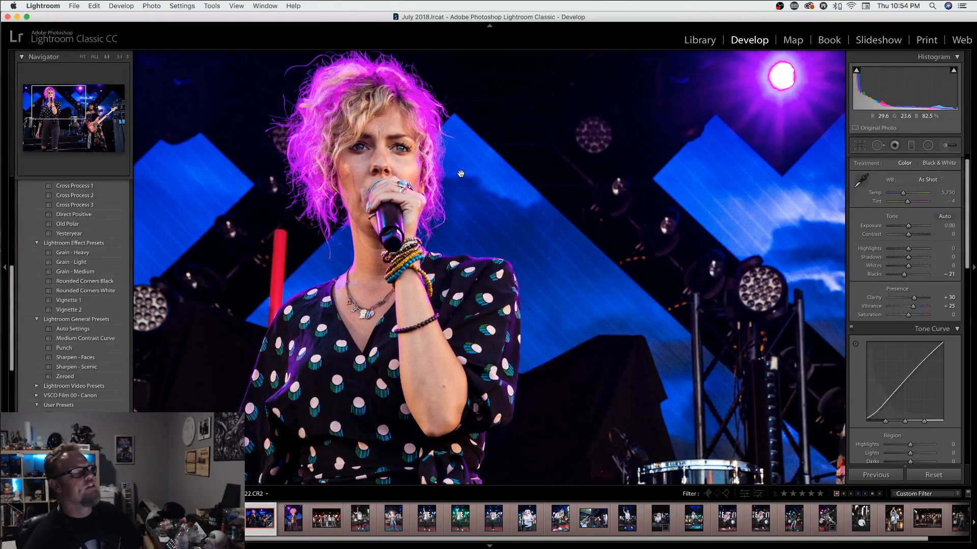
click(507, 168)
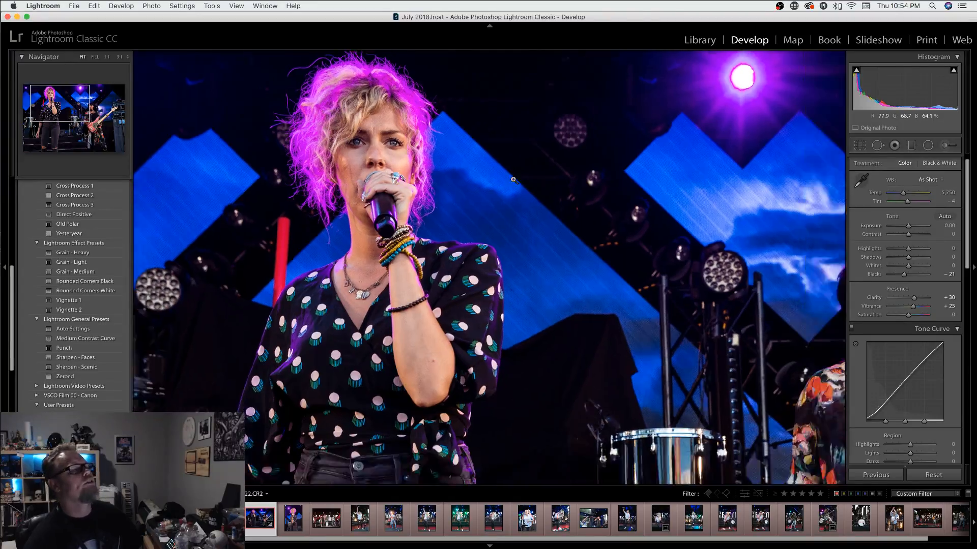
click(593, 204)
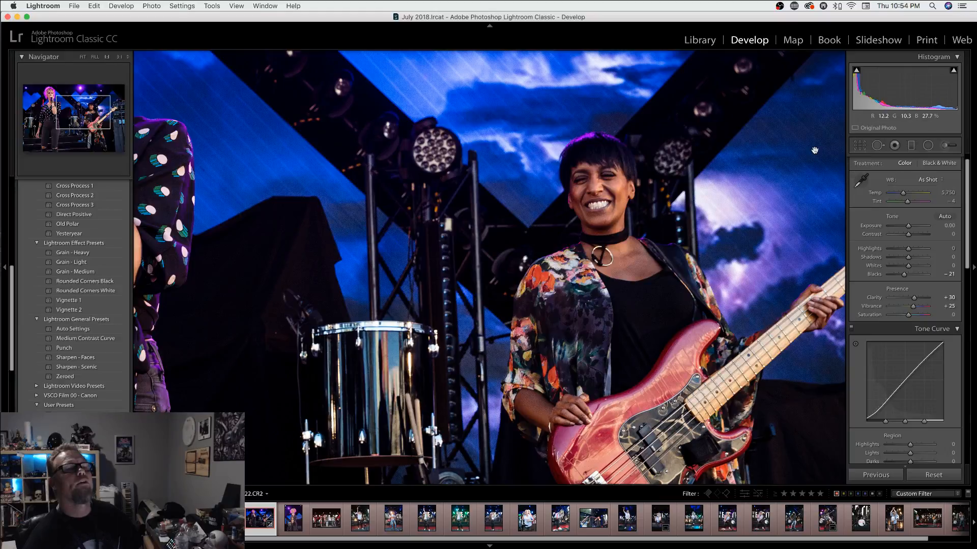
click(592, 221)
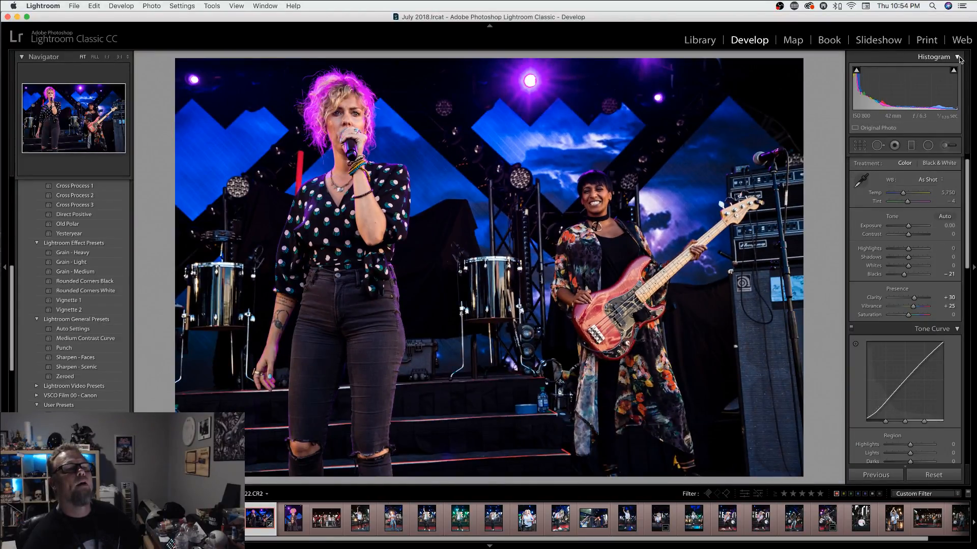
scroll(901, 227, down, 10)
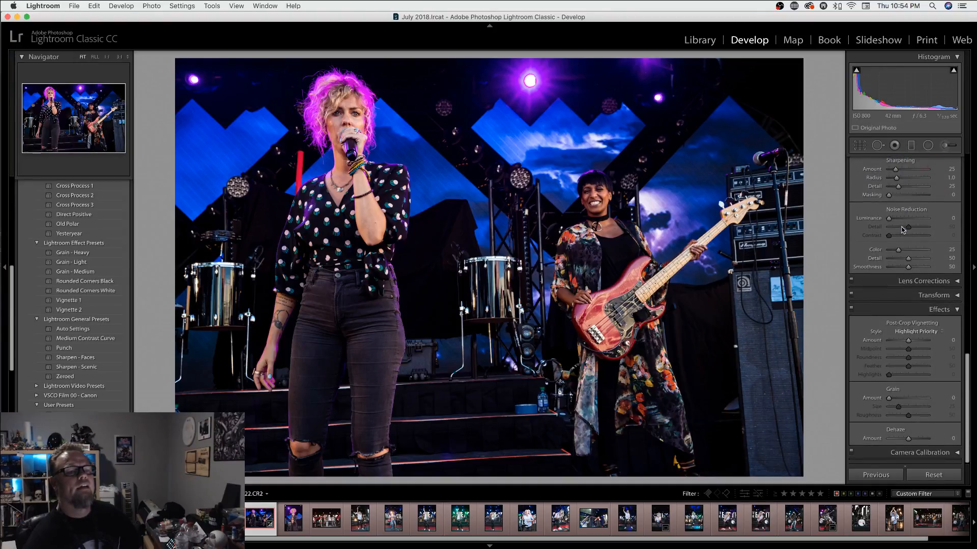
scroll(901, 227, up, 10)
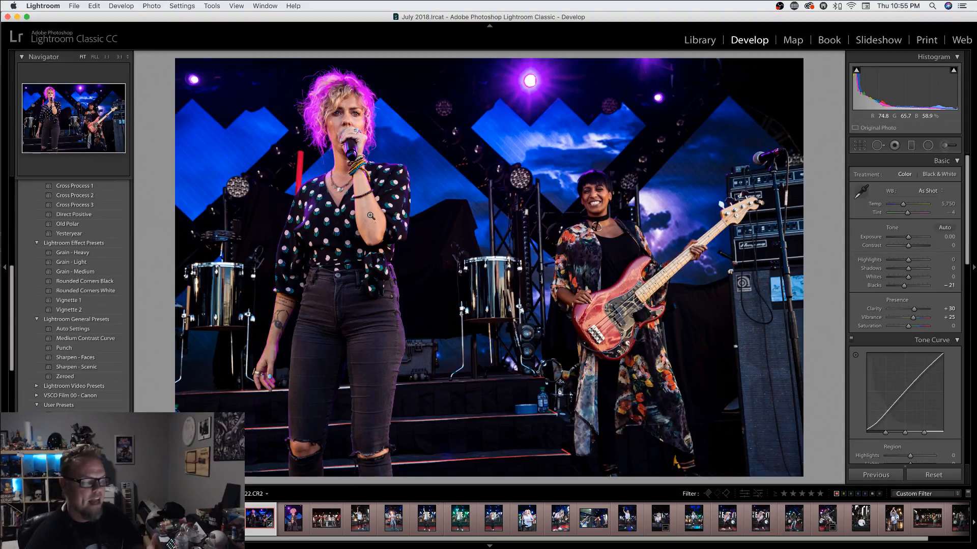
click(365, 194)
click(365, 194)
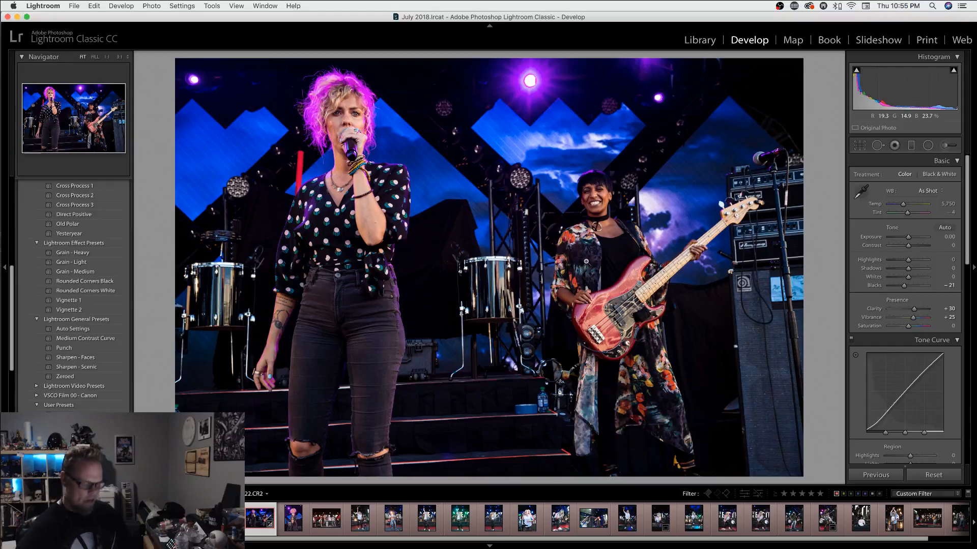
- Apply the Punch preset to the next photo of the smiling curly-haired singer, and set its highlights to −19 and blacks to −68
key(Right)
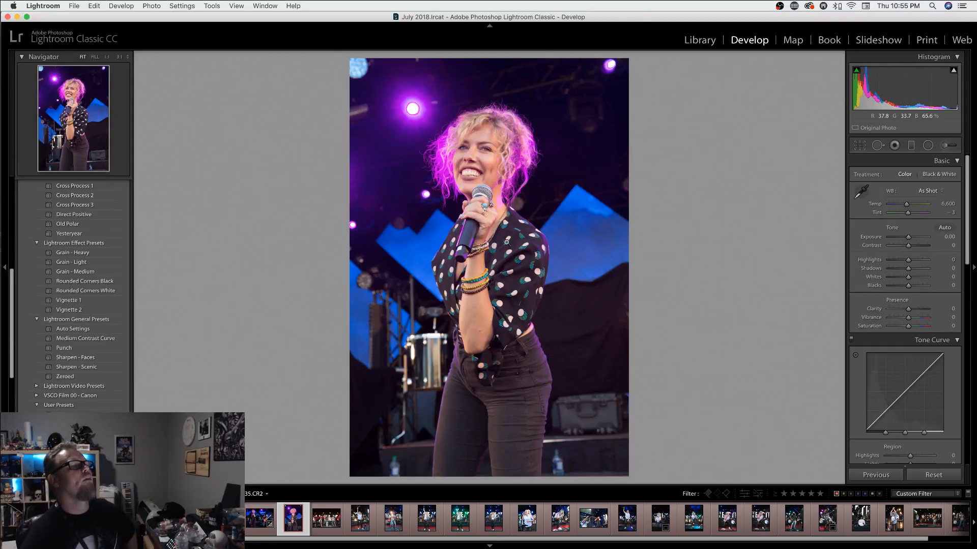
click(70, 348)
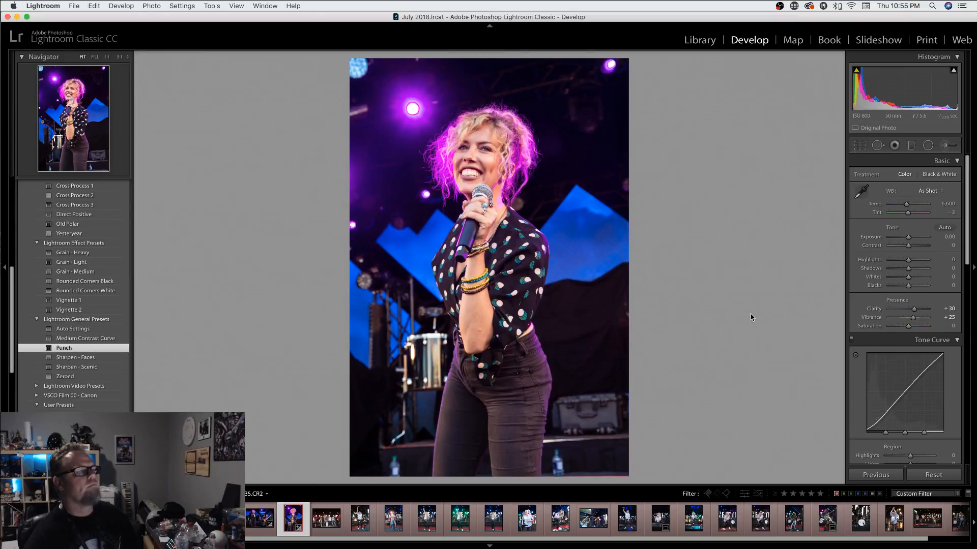
drag(909, 260, 895, 289)
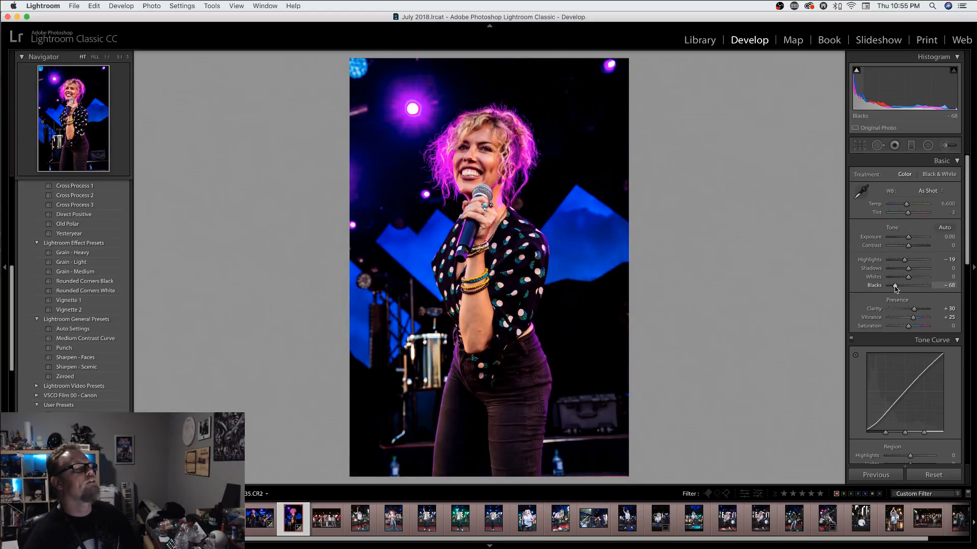
key(z)
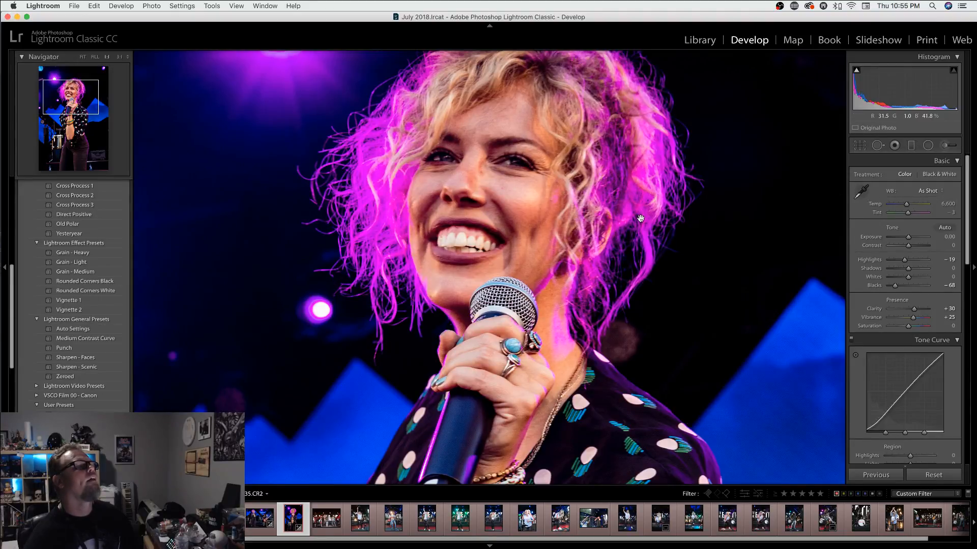
key(z)
- Try sampling the white balance from the singer's face, undo it, and set the colour temperature to 5,699
click(858, 191)
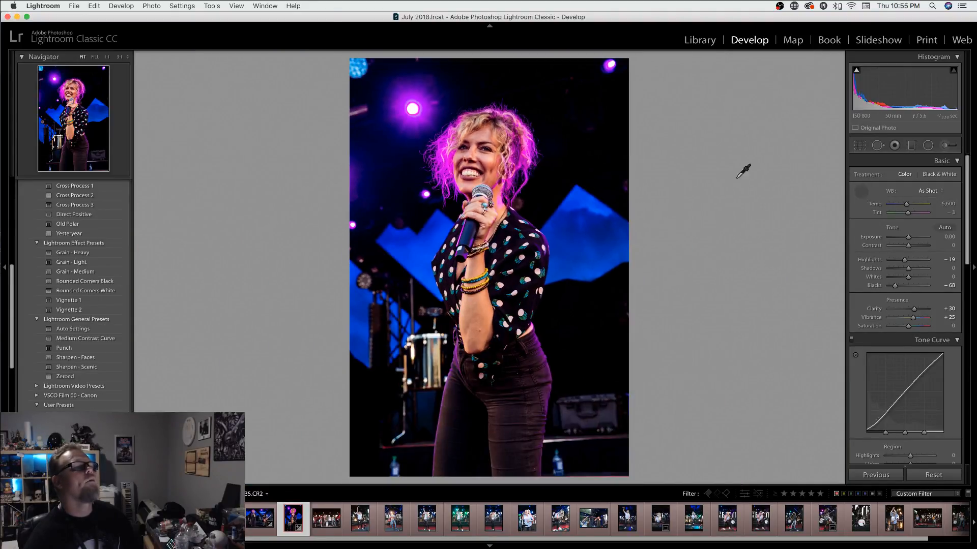
click(485, 161)
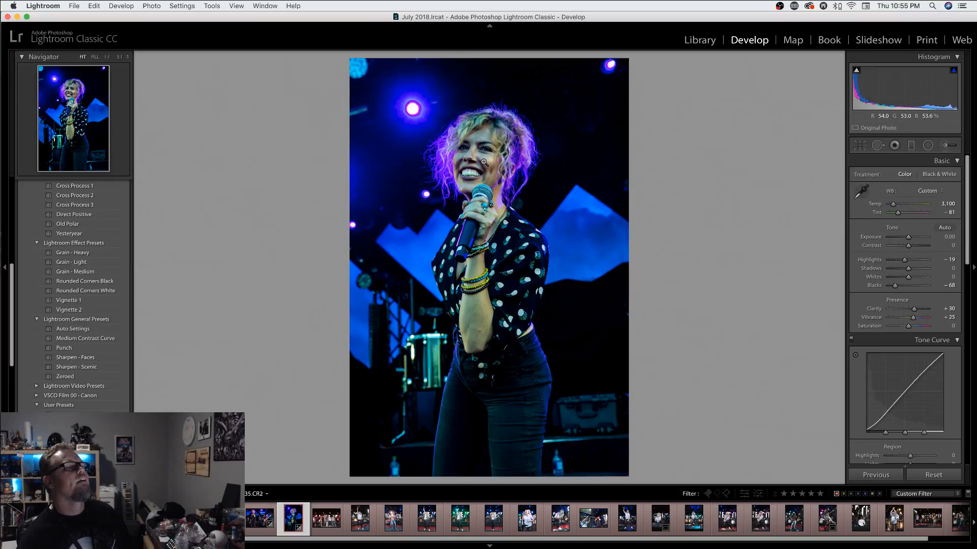
key(super+z)
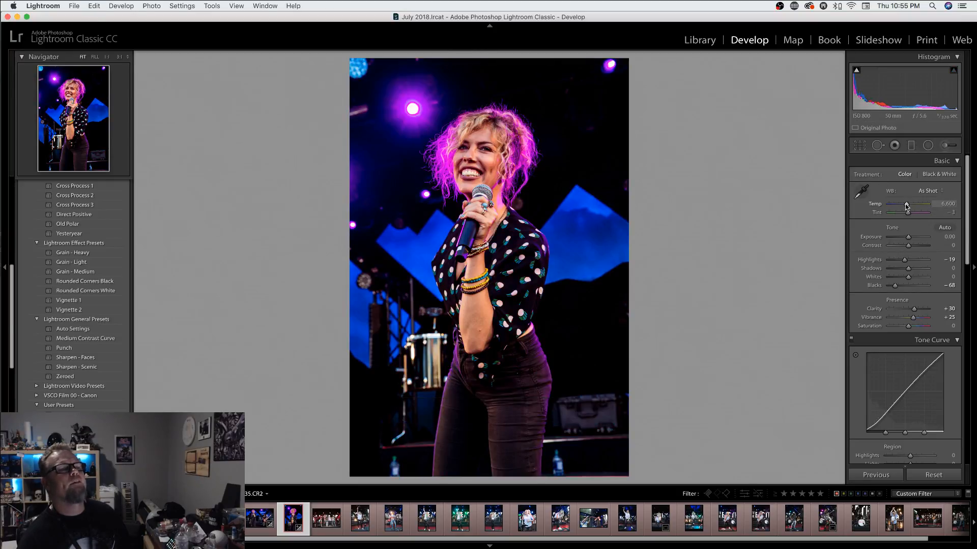
drag(906, 205, 904, 205)
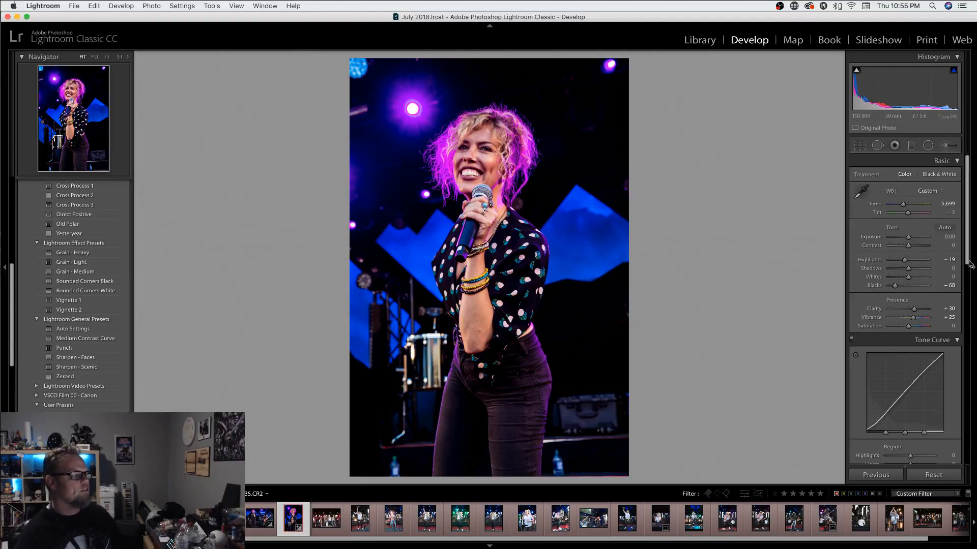
- Straighten the four-performer group photo to an angle of 1.62 and crop it tighter from its upper left corner, keeping the original aspect ratio
key(Right)
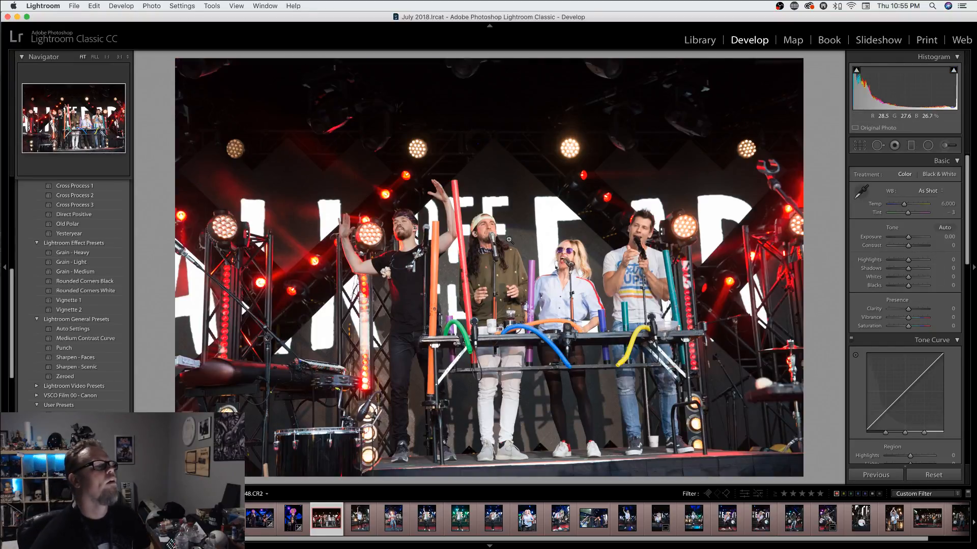
click(487, 242)
click(697, 260)
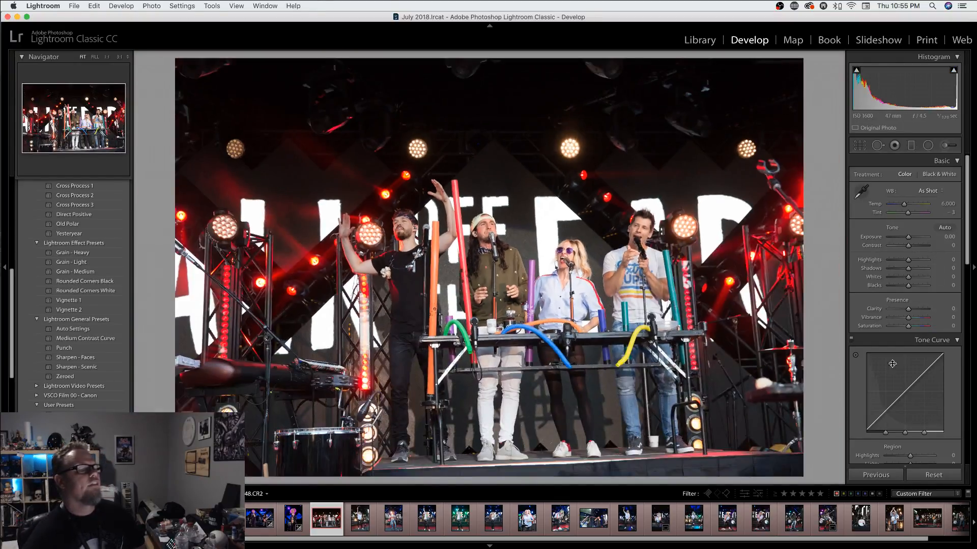
click(861, 148)
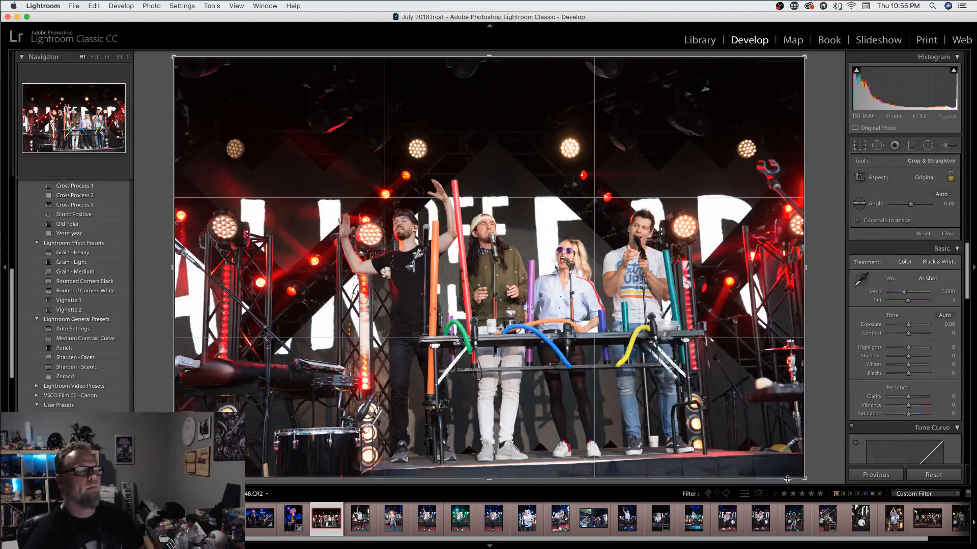
drag(812, 479, 811, 491)
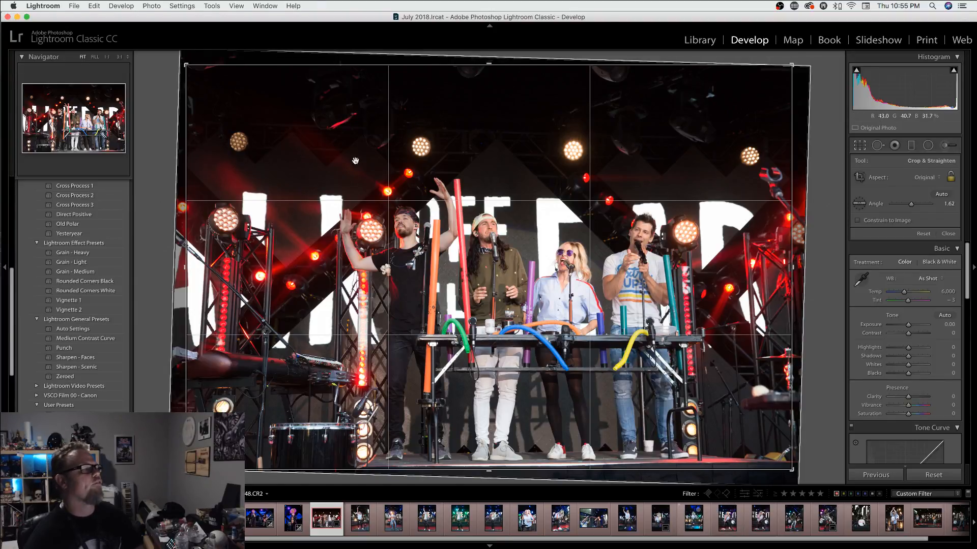
drag(182, 66, 234, 80)
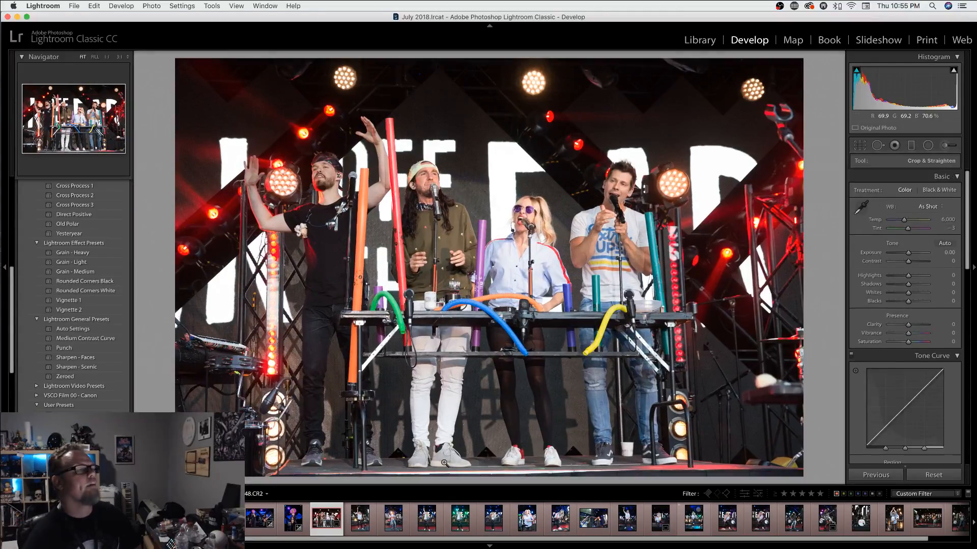
click(949, 234)
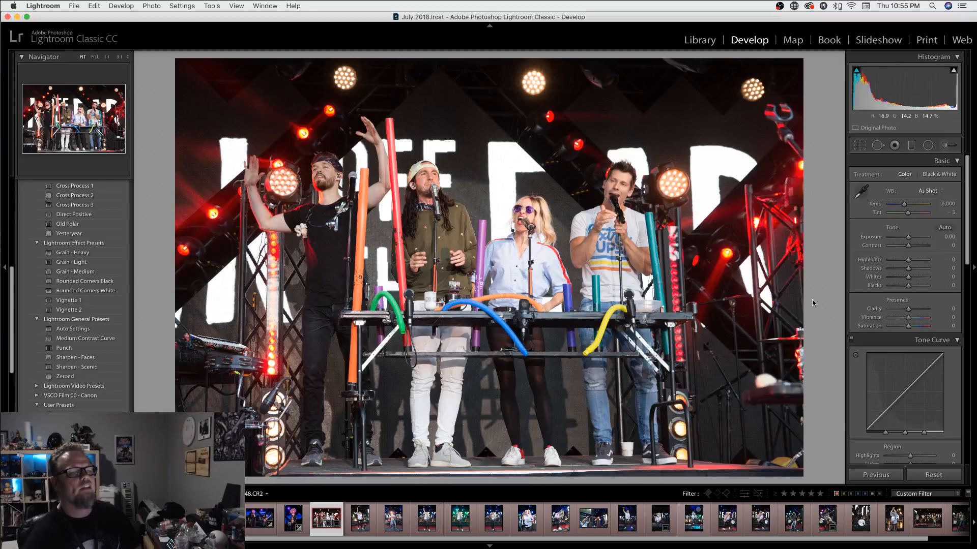
- Fine-tune the straightening of the cropped group photo to an angle of 2.05
click(860, 146)
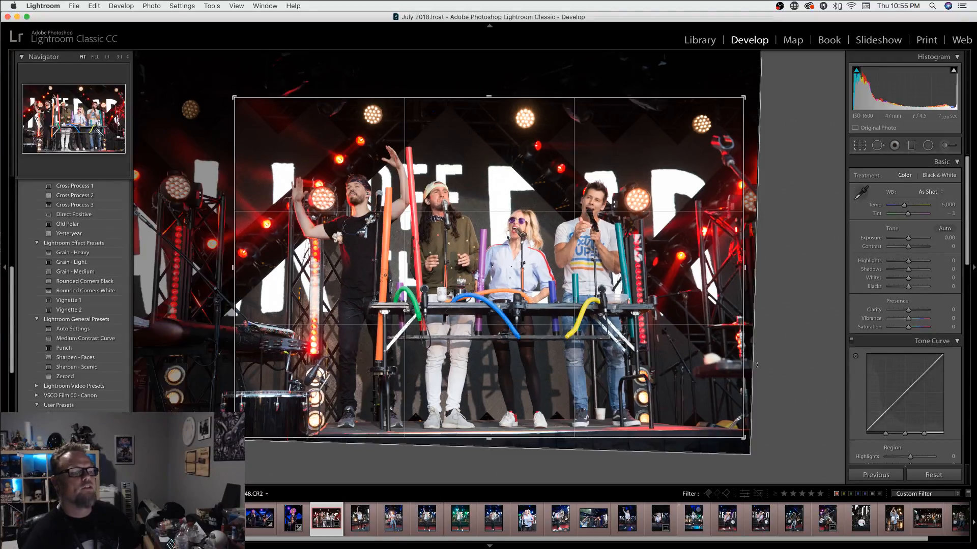
drag(749, 443, 747, 448)
click(950, 233)
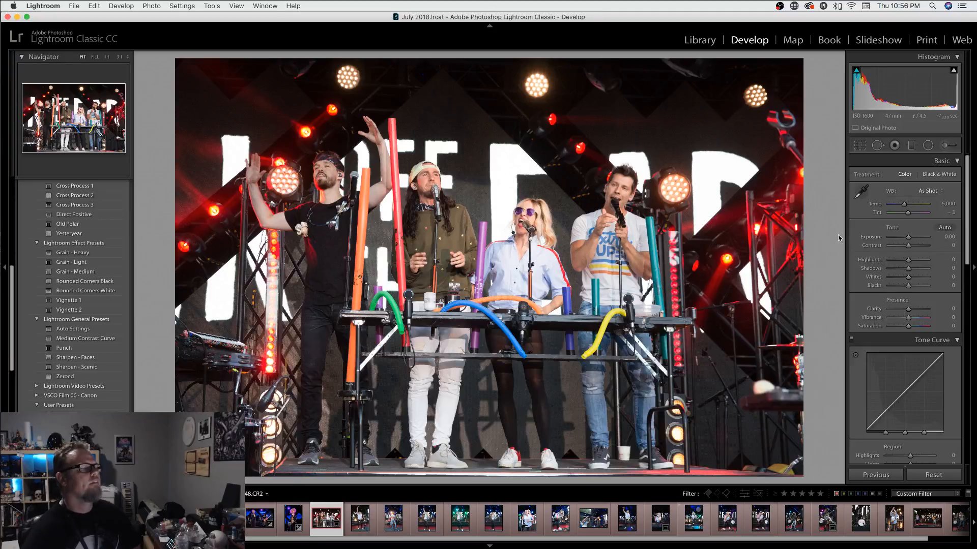
click(860, 146)
drag(748, 447, 748, 444)
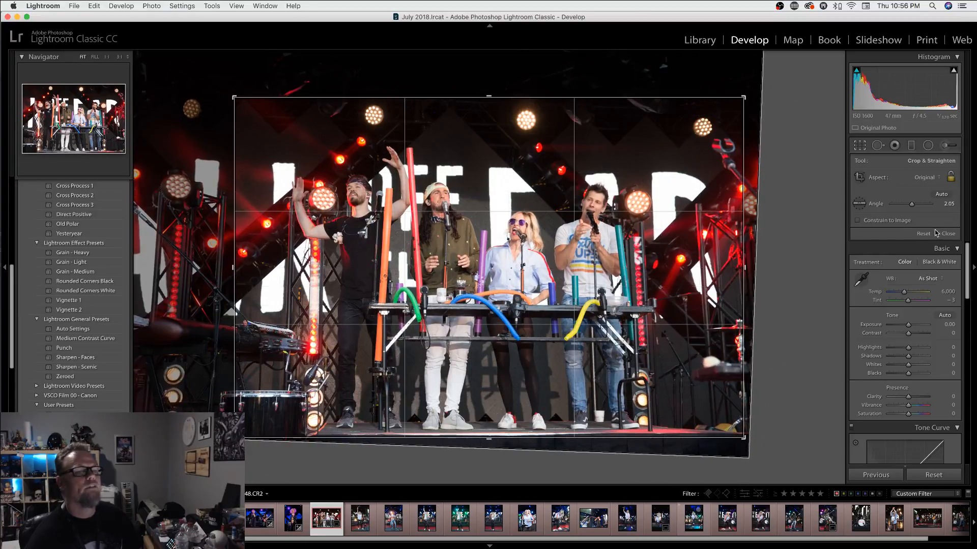
click(949, 234)
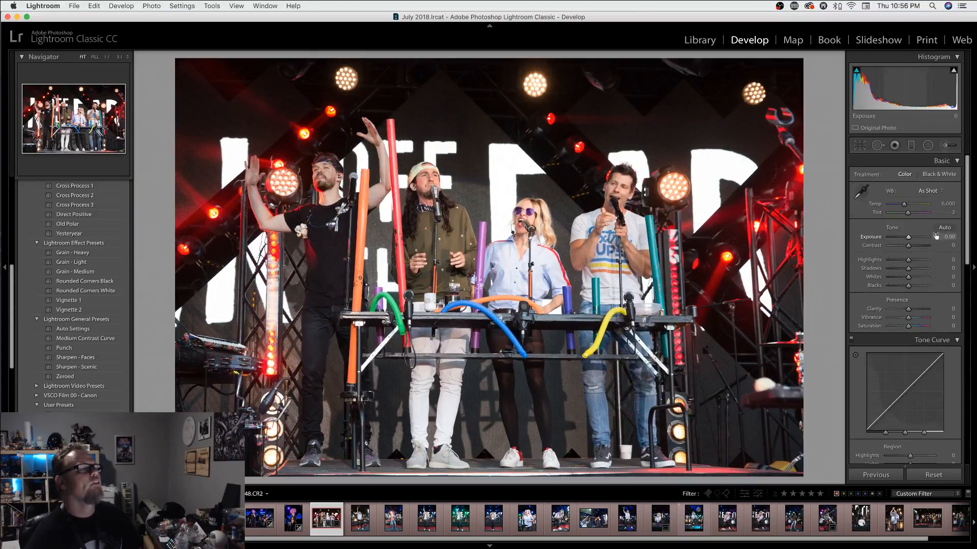
- Apply the Punch preset to the group photo, and set its blacks to −44 and highlights to −40
click(71, 348)
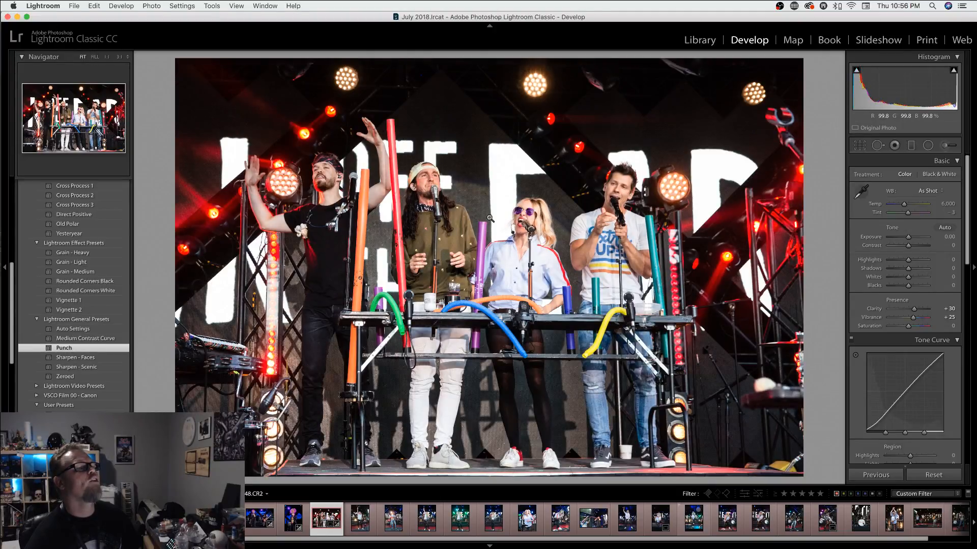
drag(908, 286, 905, 261)
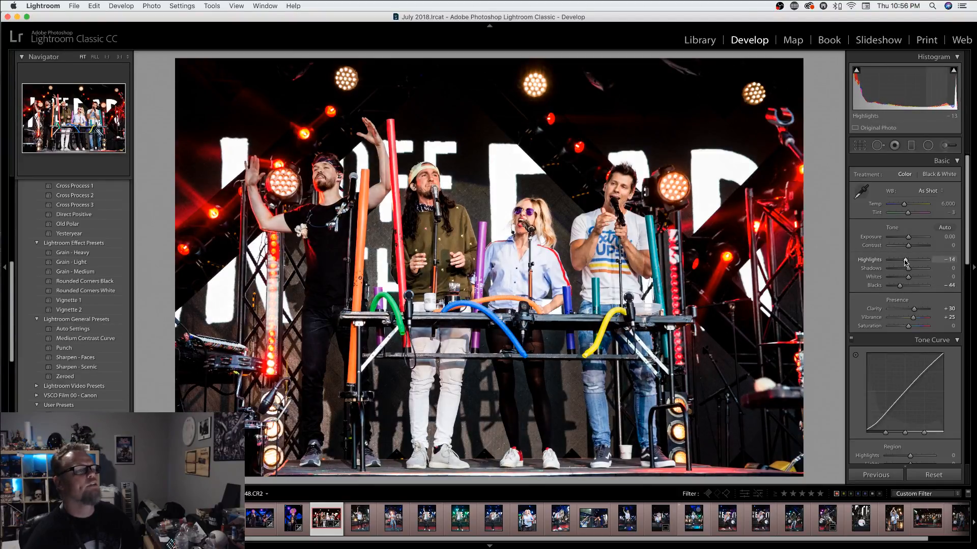
click(495, 185)
drag(904, 261, 900, 262)
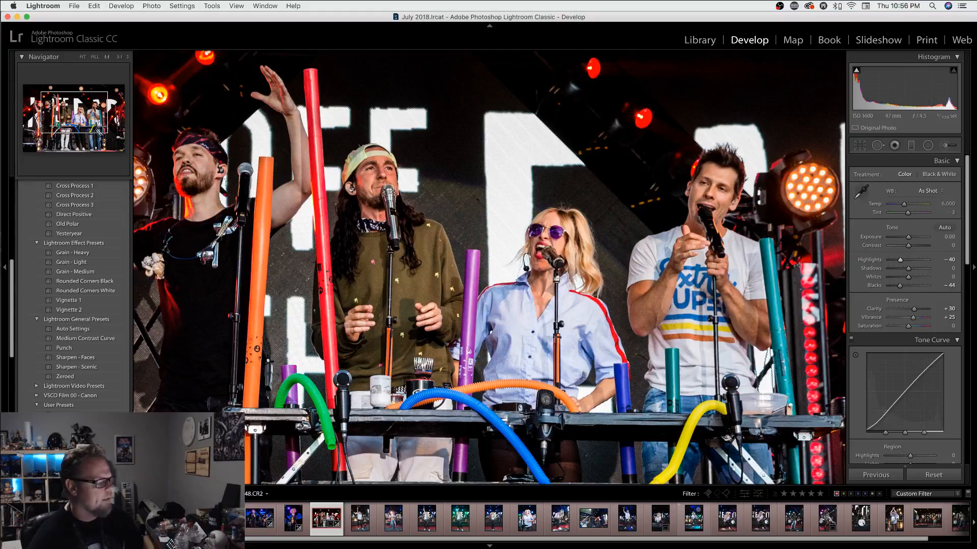
key(super+shift+e)
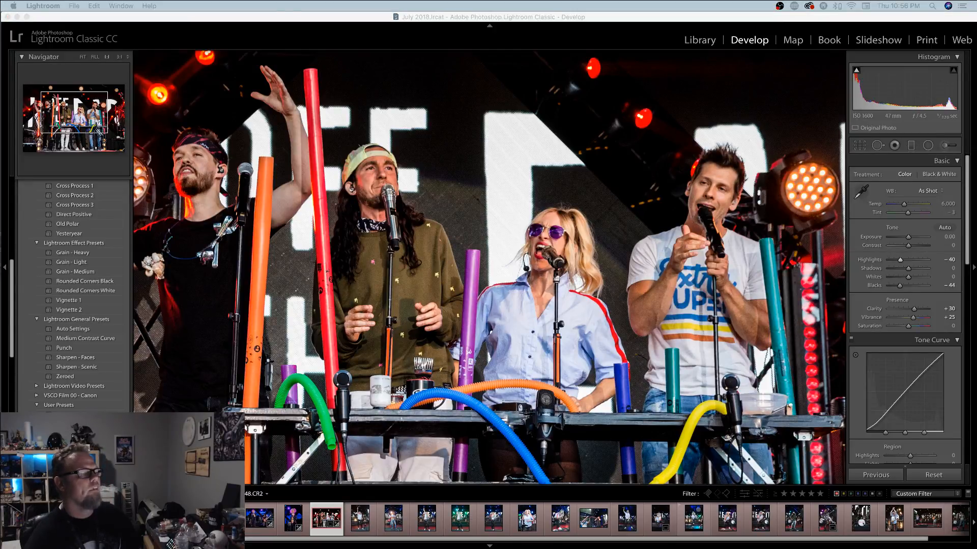
click(515, 404)
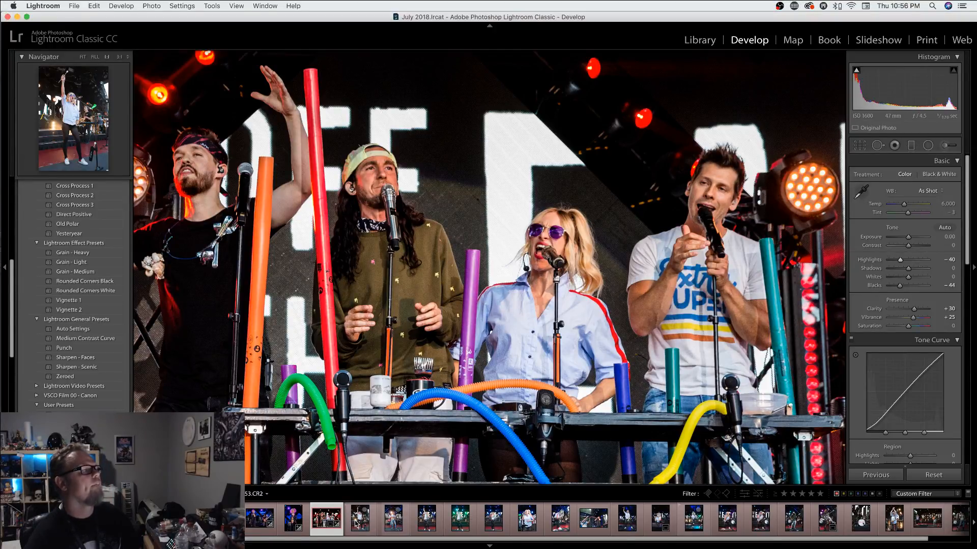
click(386, 370)
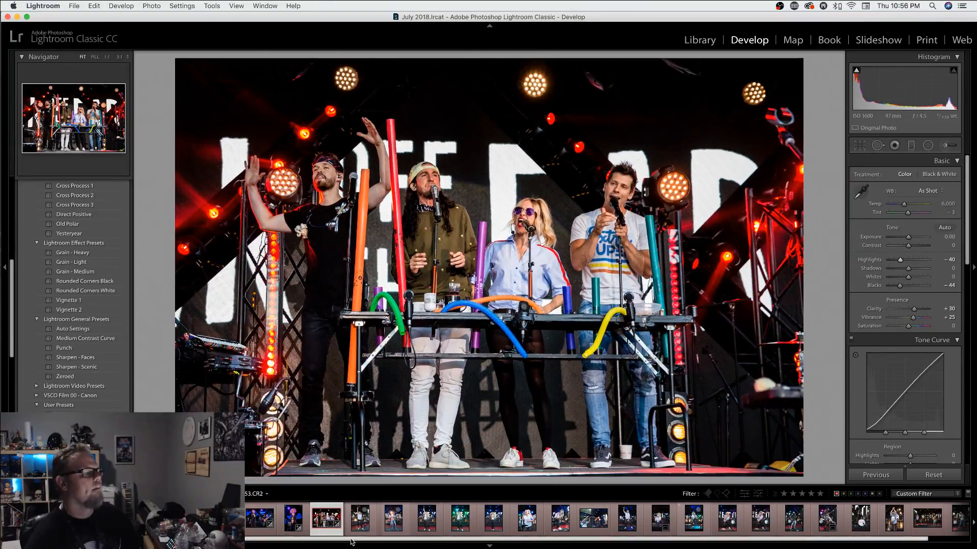
- Apply the Punch preset to the next photo of the singer raising a mallet, and set its blacks to −24 and highlights to −22
key(Right)
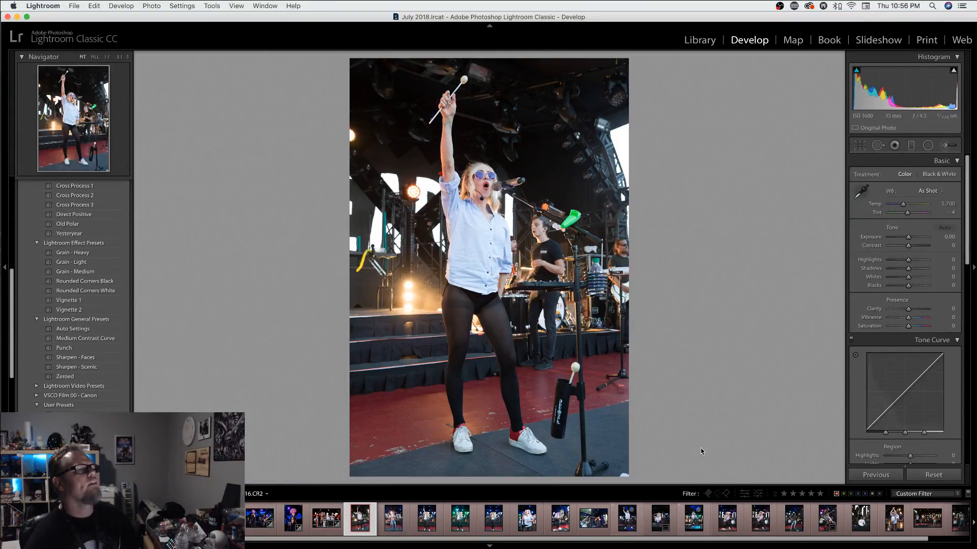
click(71, 348)
click(459, 183)
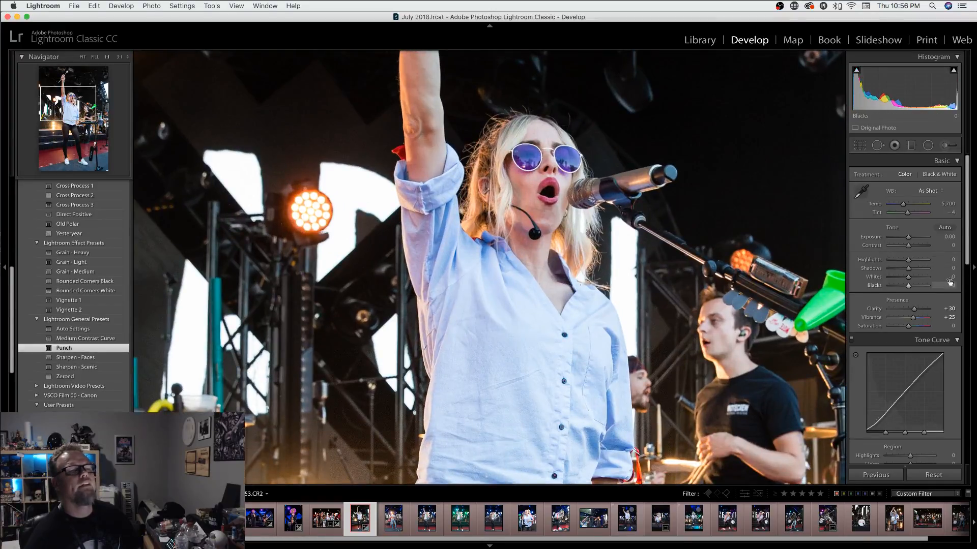
drag(908, 287, 905, 262)
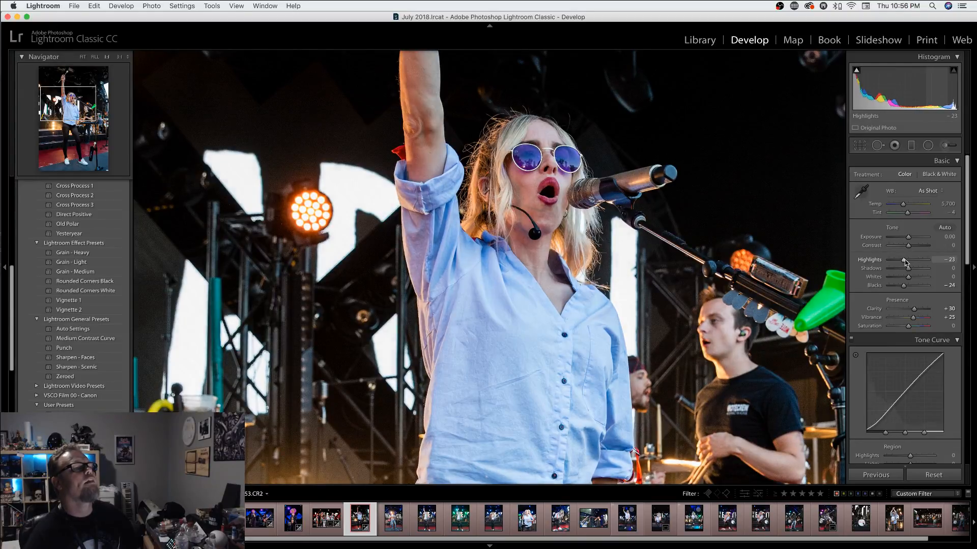
key(z)
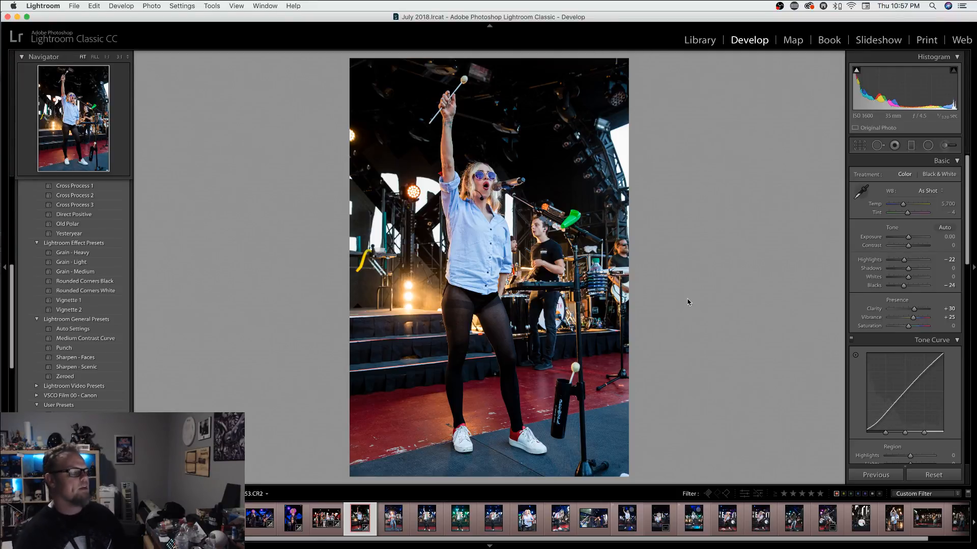
- Apply the Punch preset to the next photo of the ukulele player, and set its blacks to −19 and highlights to −22
key(Right)
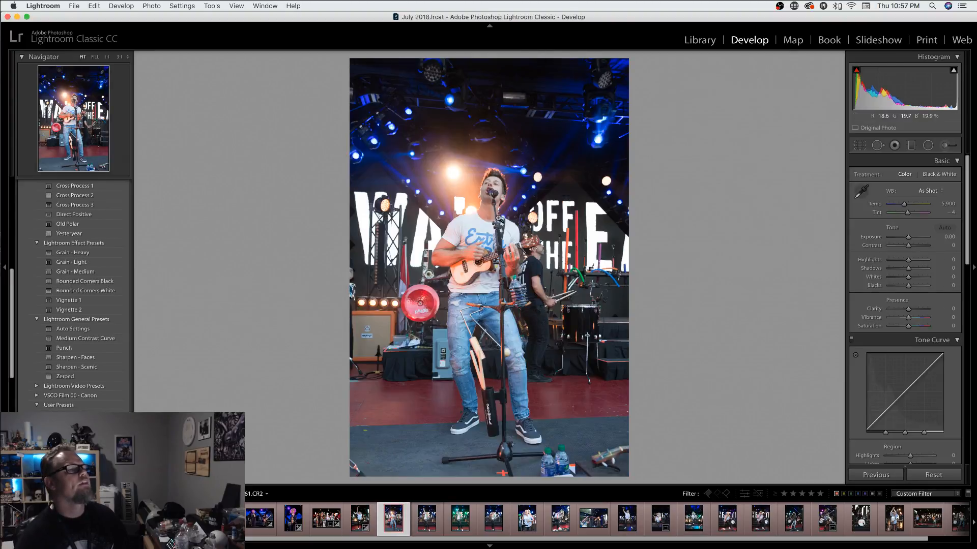
click(502, 188)
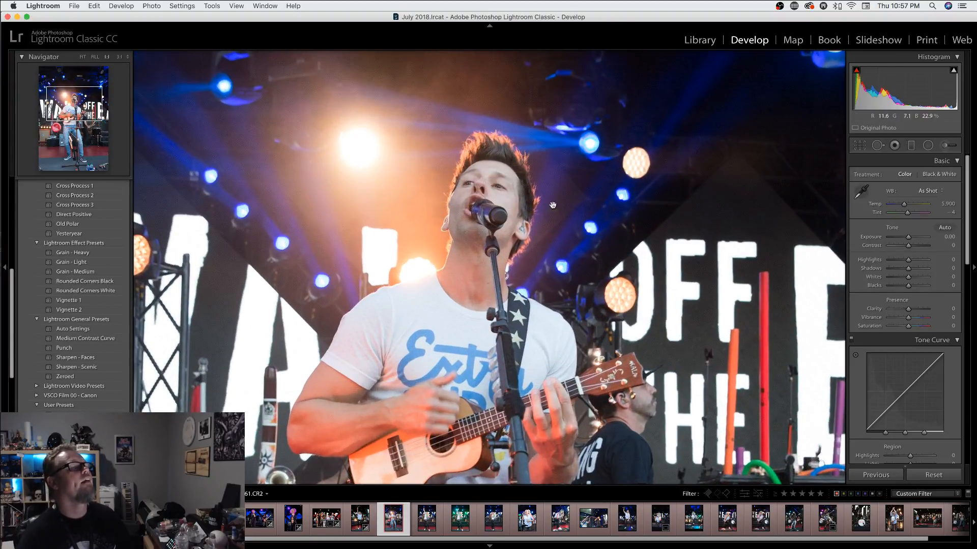
click(506, 203)
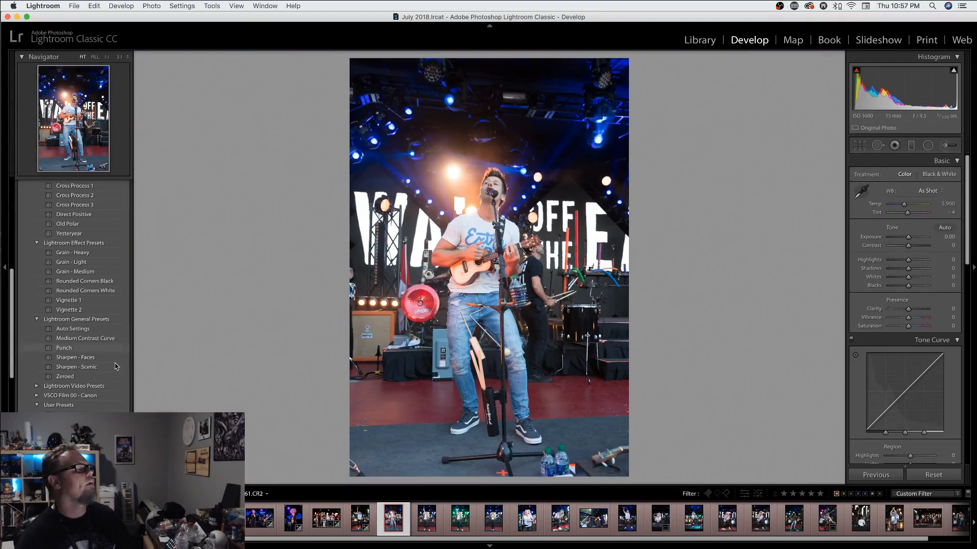
click(70, 349)
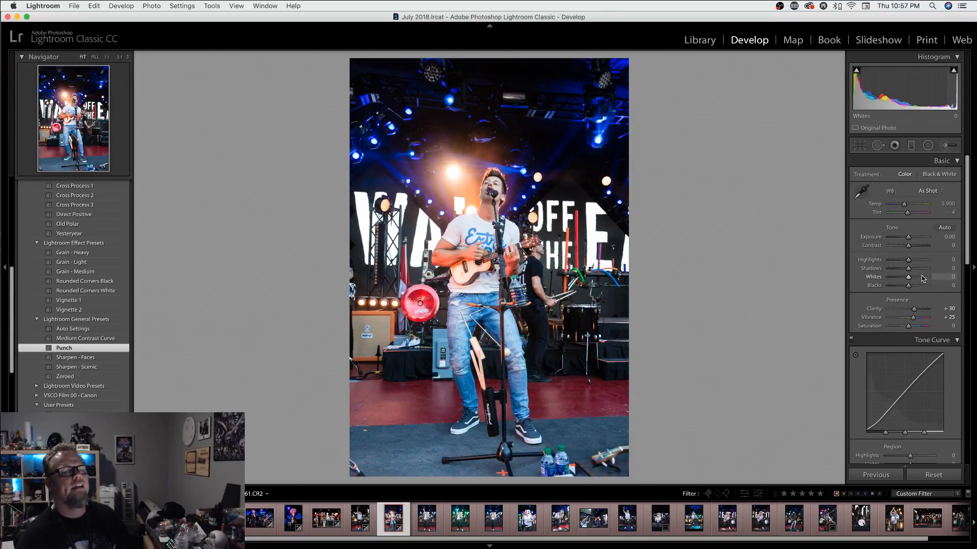
drag(909, 286, 903, 261)
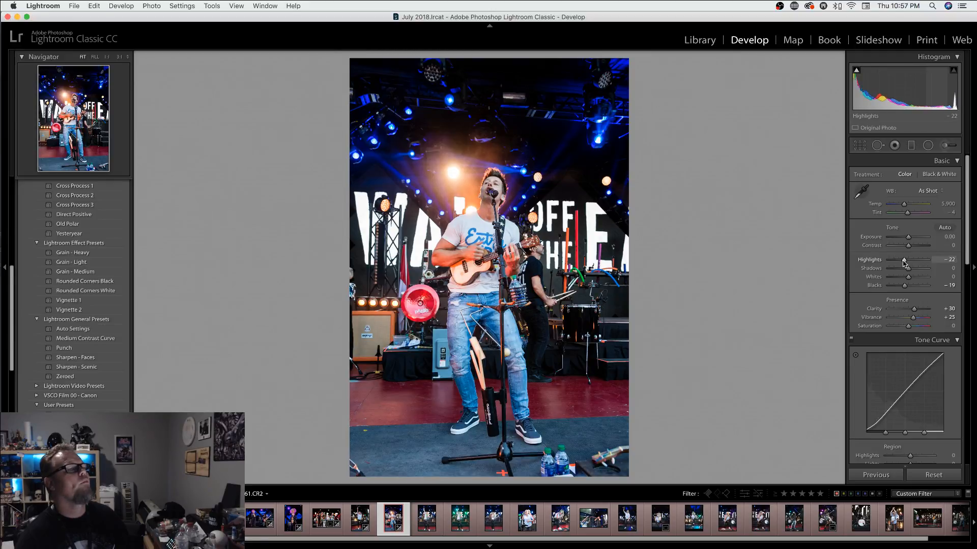
- Refine the ukulele photo's blacks to −44 and highlights to −45, checking the singer and drum details up close
click(500, 203)
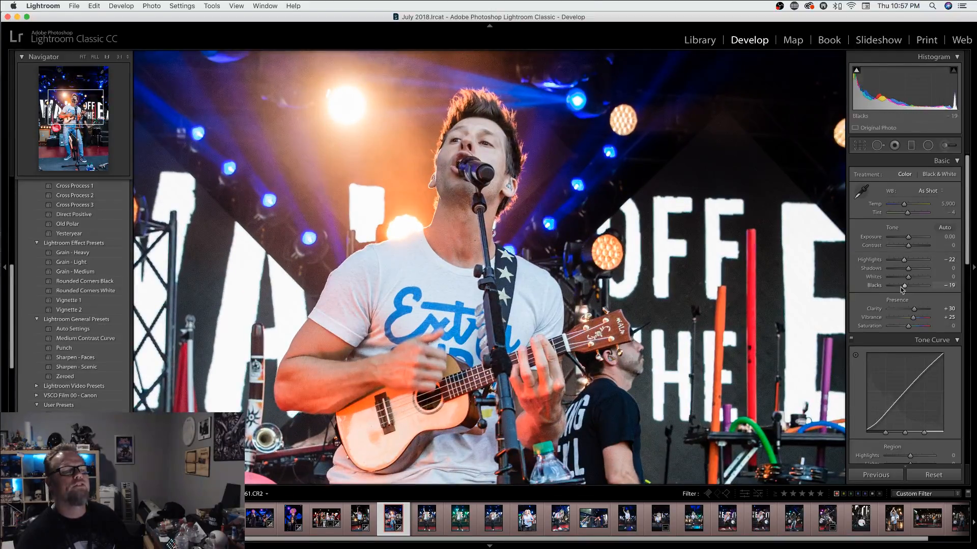
drag(907, 288, 905, 288)
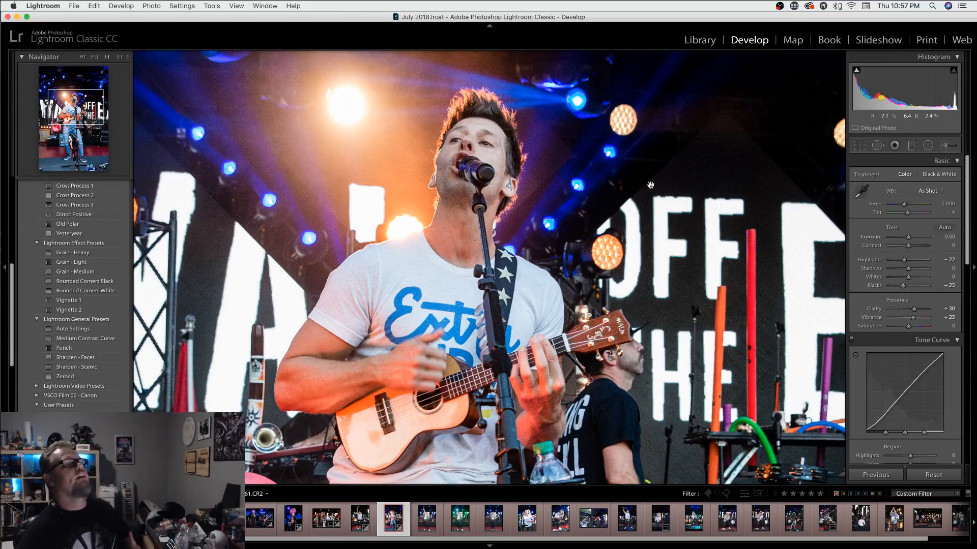
drag(904, 288, 899, 262)
click(661, 371)
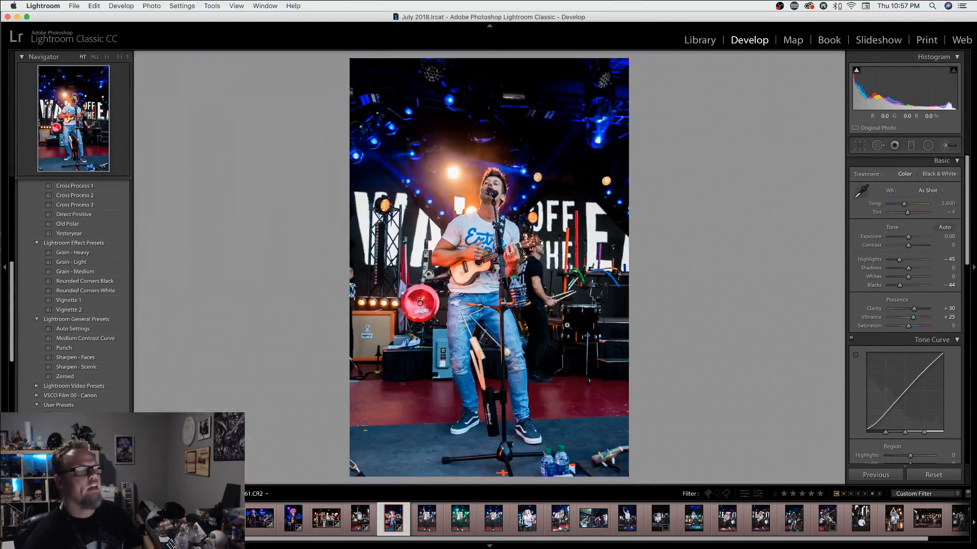
click(566, 327)
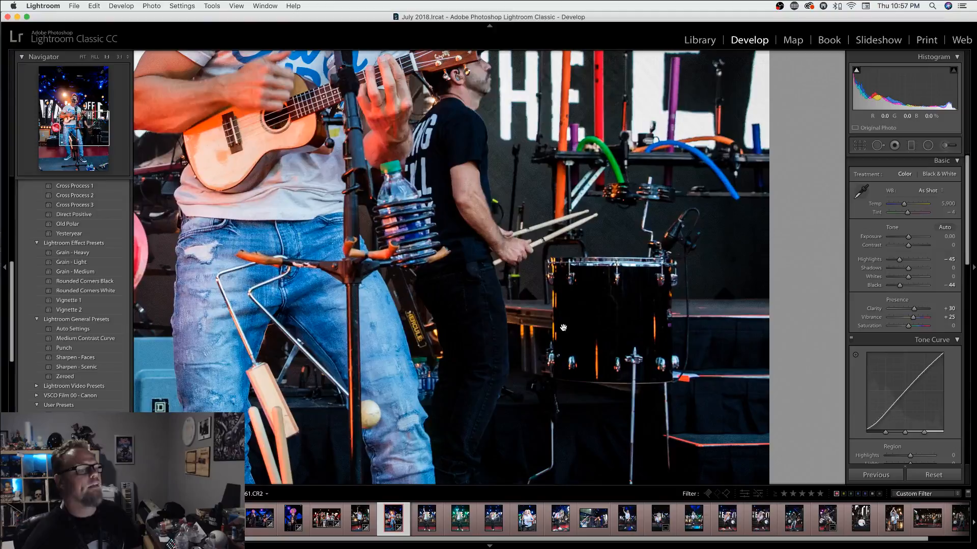
click(543, 237)
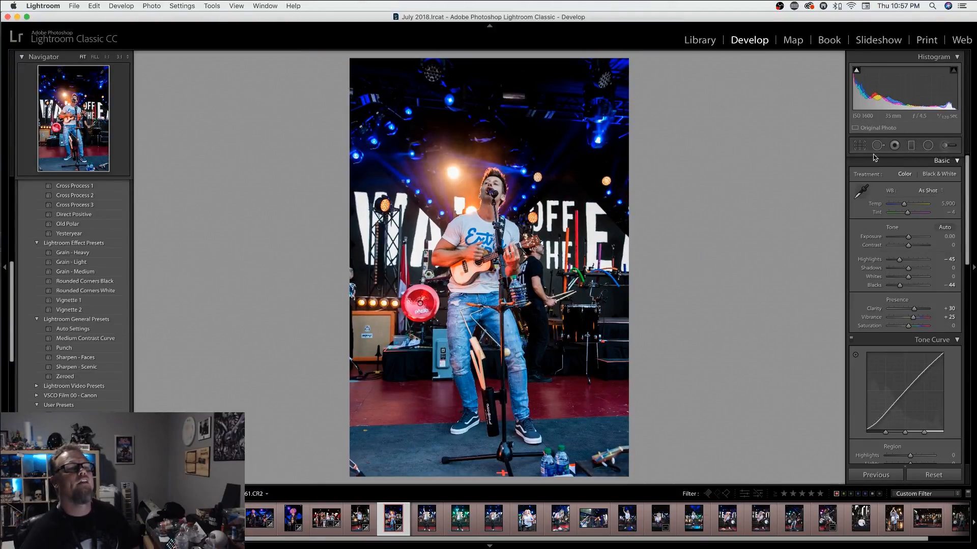
click(470, 222)
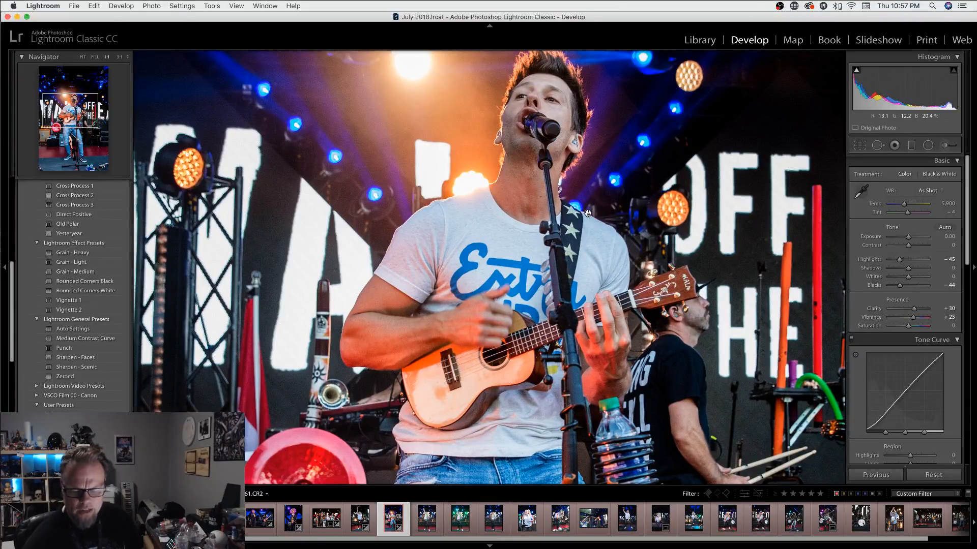
click(534, 222)
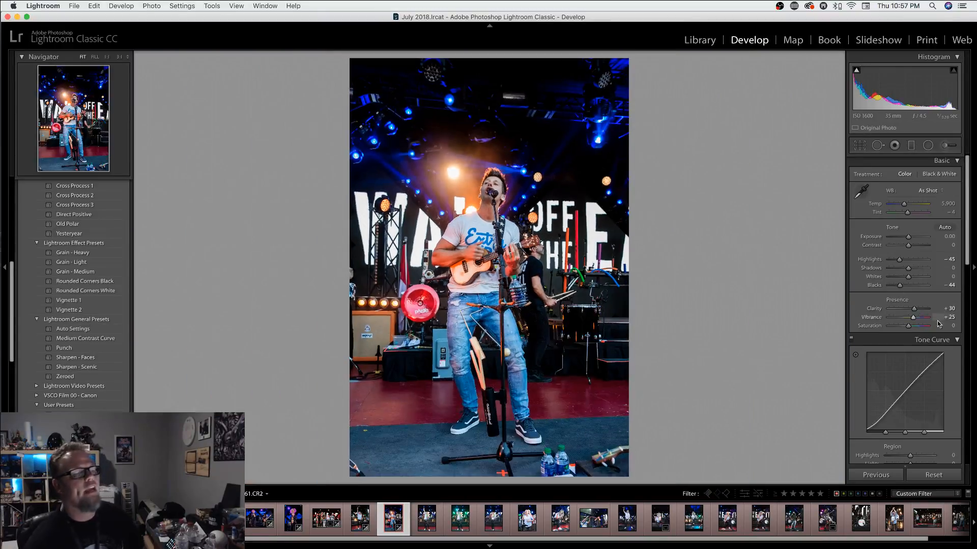
scroll(901, 338, down, 5)
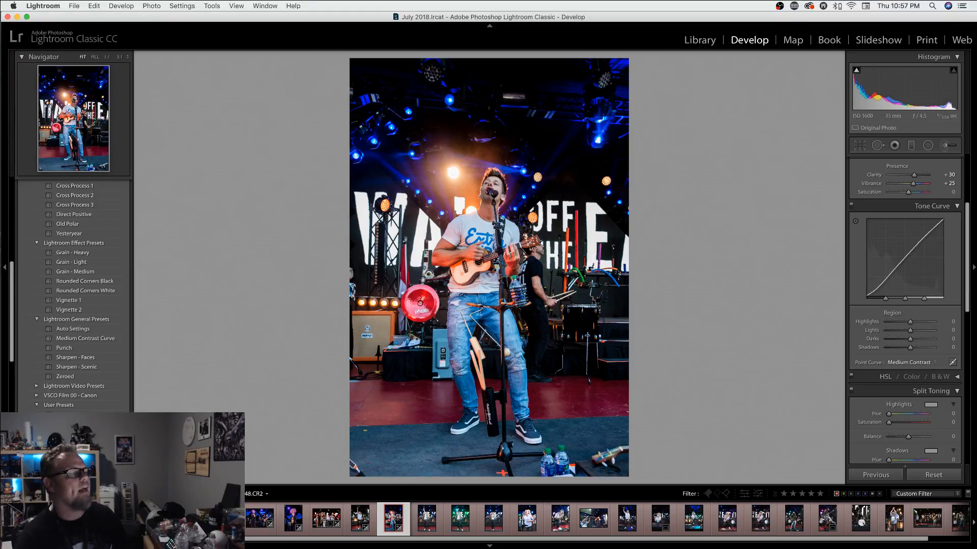
- Apply the Punch preset to the next photo of the singer raising a fist, and set its blacks to −27 and highlights to −16
click(427, 518)
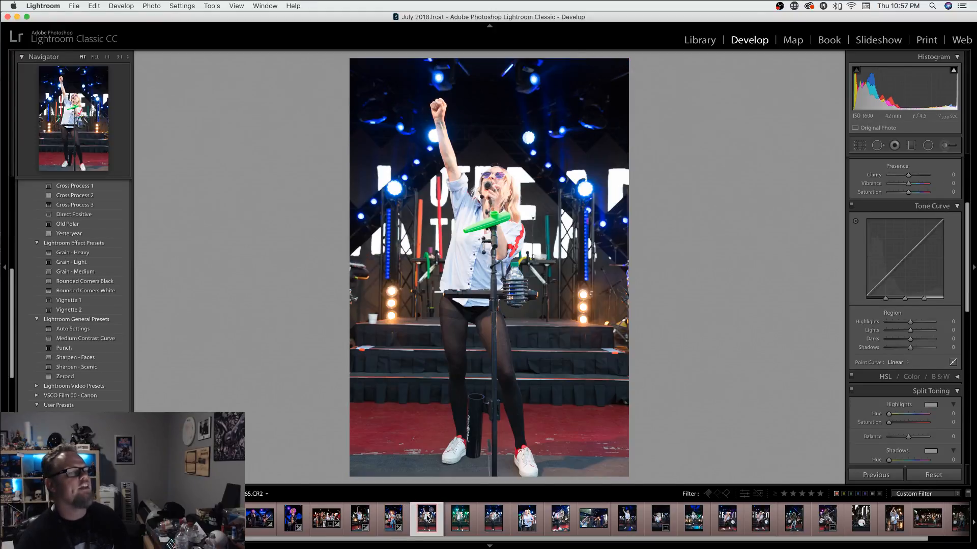
click(70, 341)
click(70, 349)
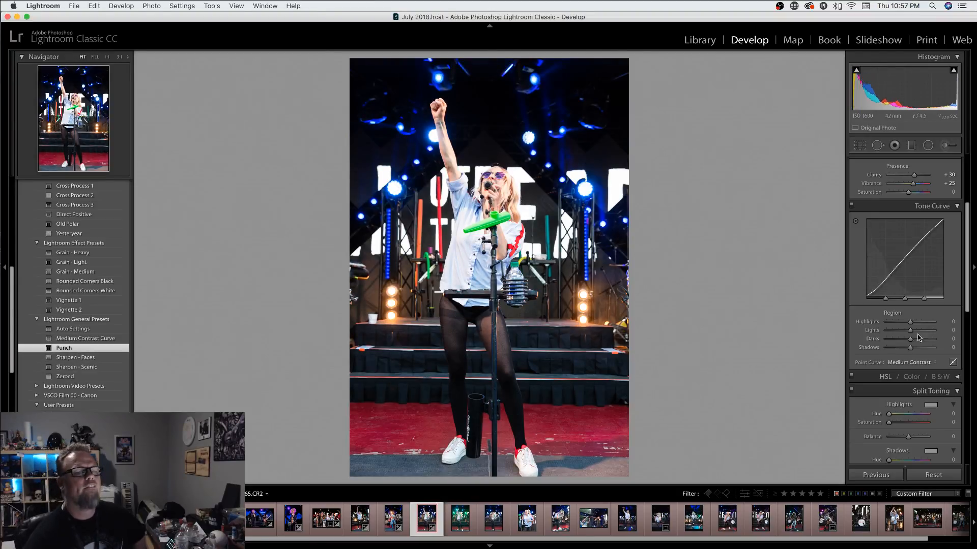
scroll(910, 316, up, 5)
drag(909, 285, 905, 261)
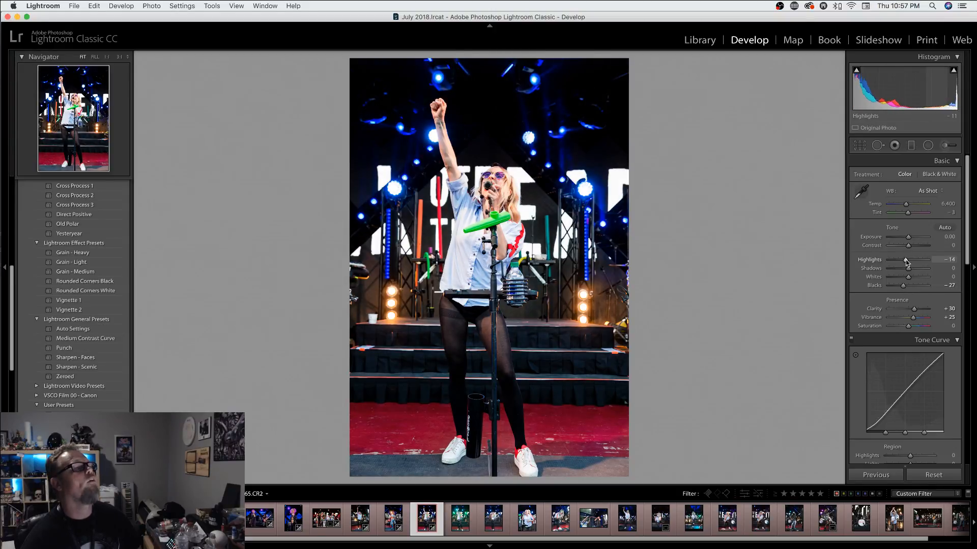
- Lower the raised-fist photo's highlights to −43 and blacks to −50 while checking the singer up close
click(505, 170)
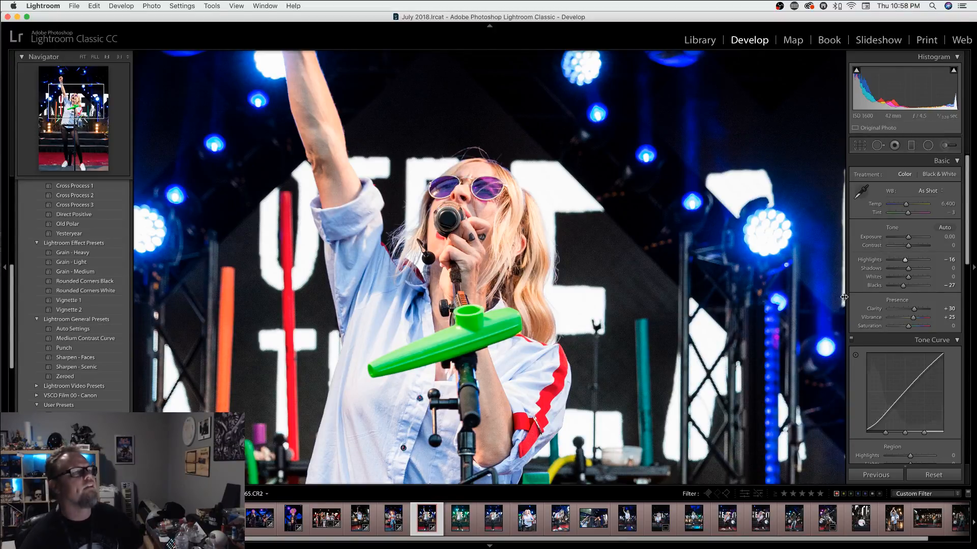
drag(907, 260, 898, 288)
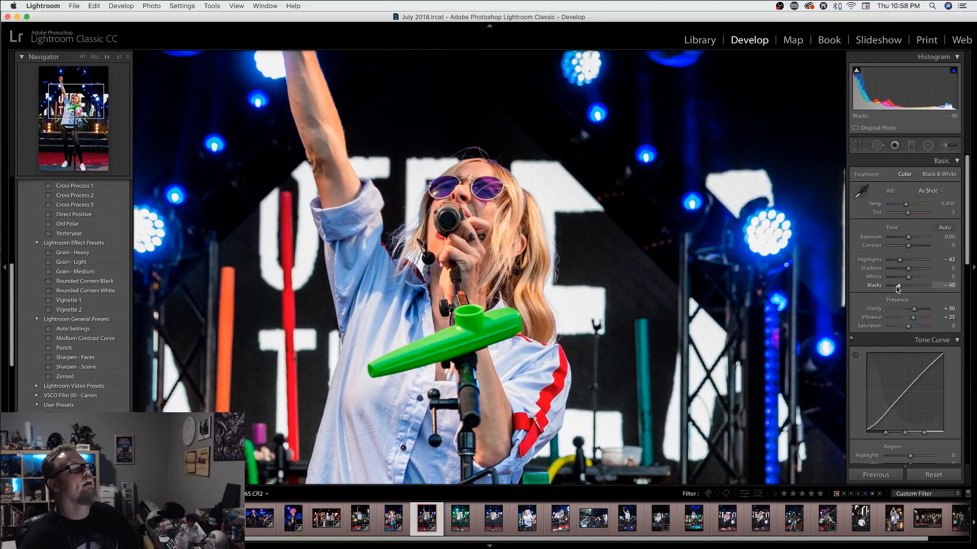
click(765, 276)
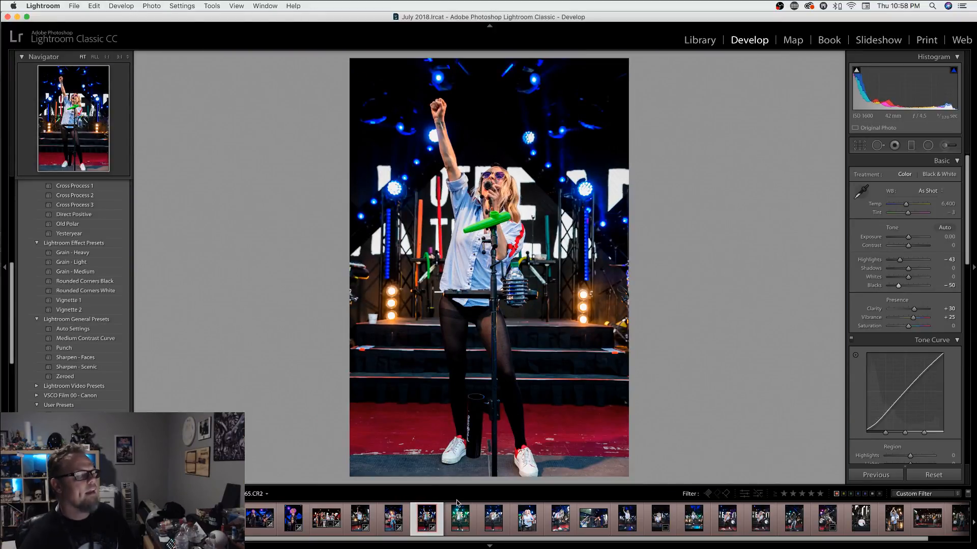
- Compare the edited raised-fist photo with the similar green-lit shot that follows it
click(467, 525)
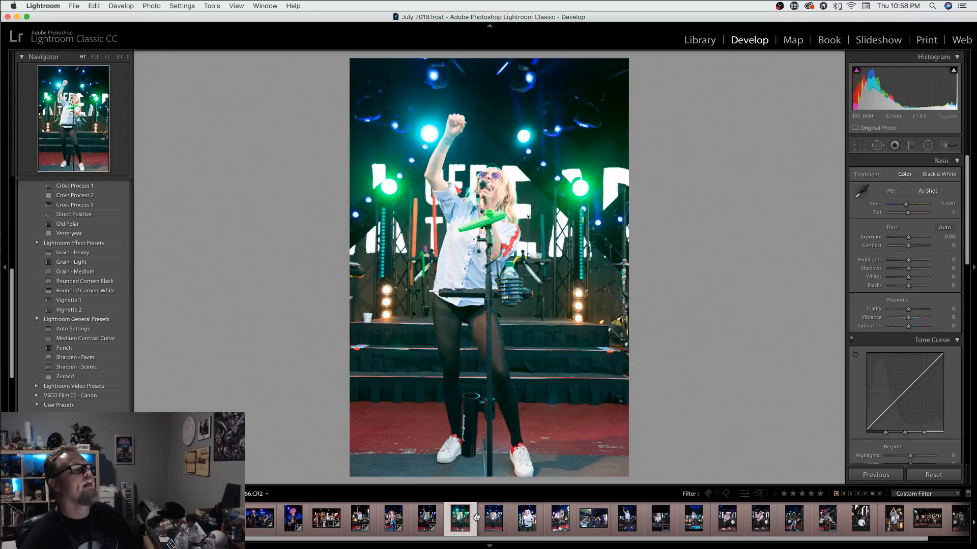
click(441, 514)
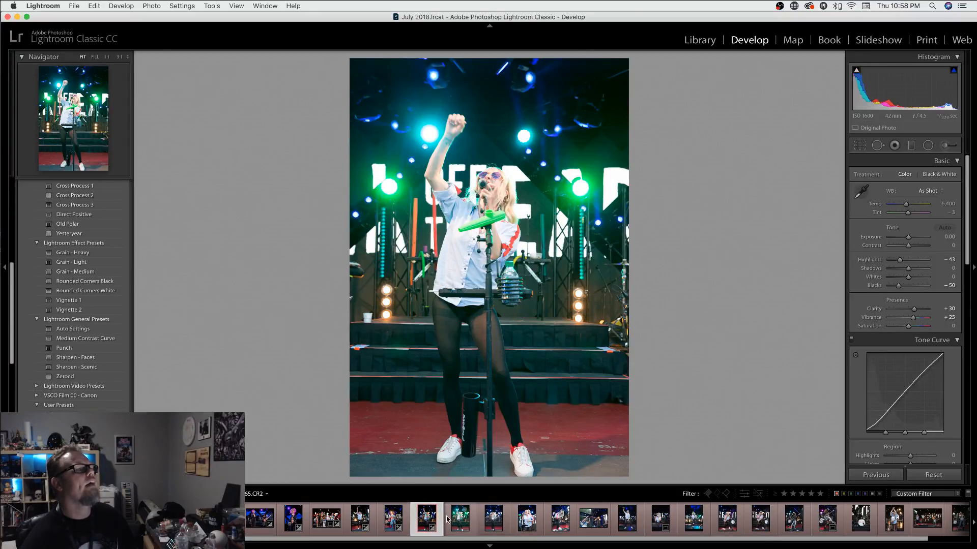
click(447, 519)
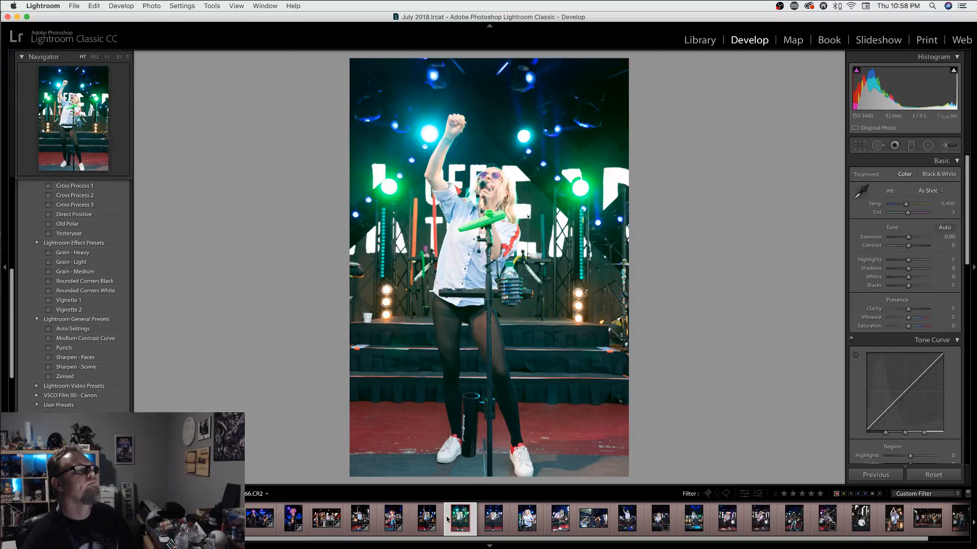
click(425, 519)
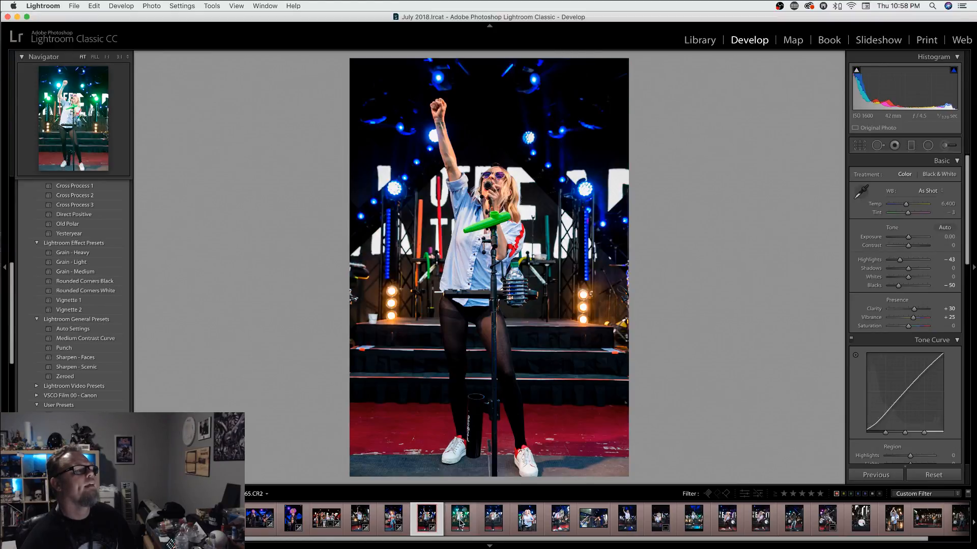
click(461, 520)
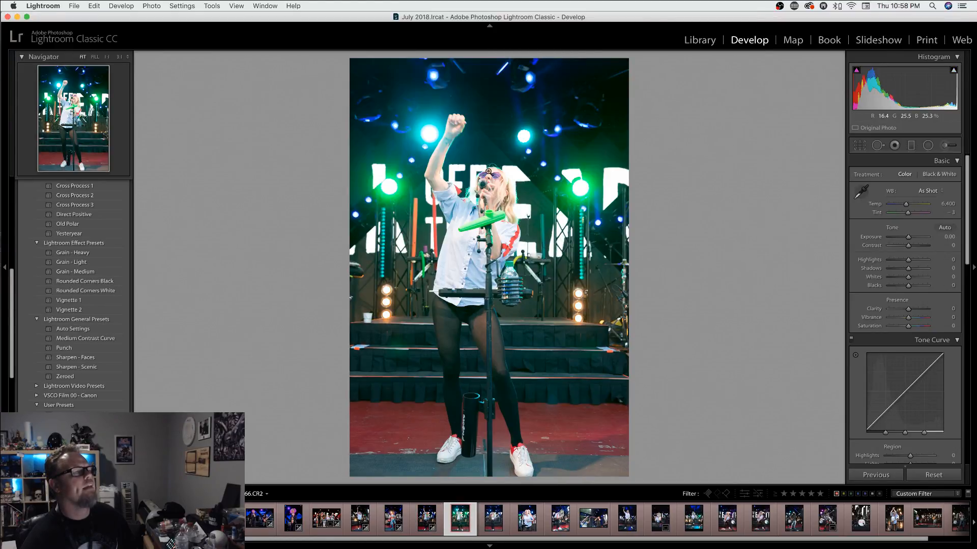
- Apply the Punch preset to the green-lit raised-fist photo, and set its blacks to −48 and highlights to −45
click(488, 172)
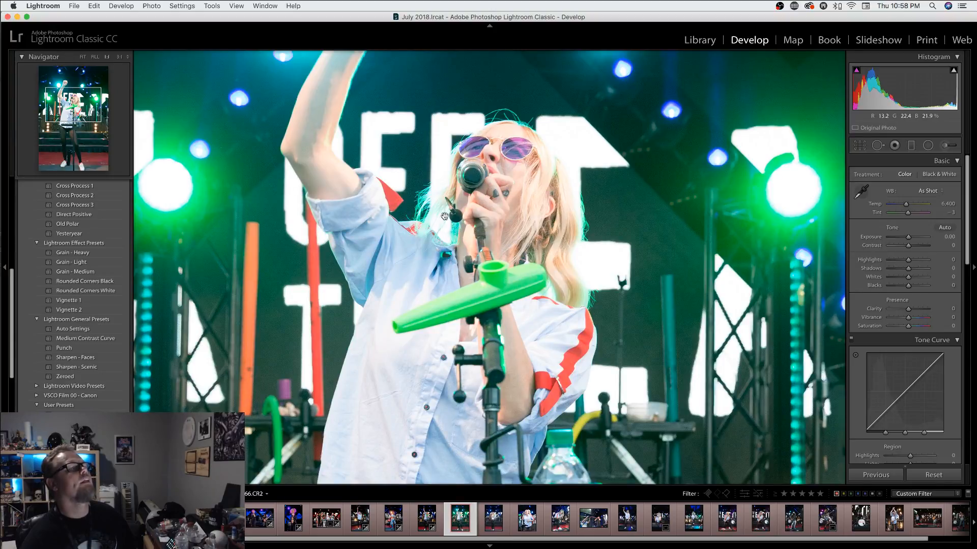
click(64, 348)
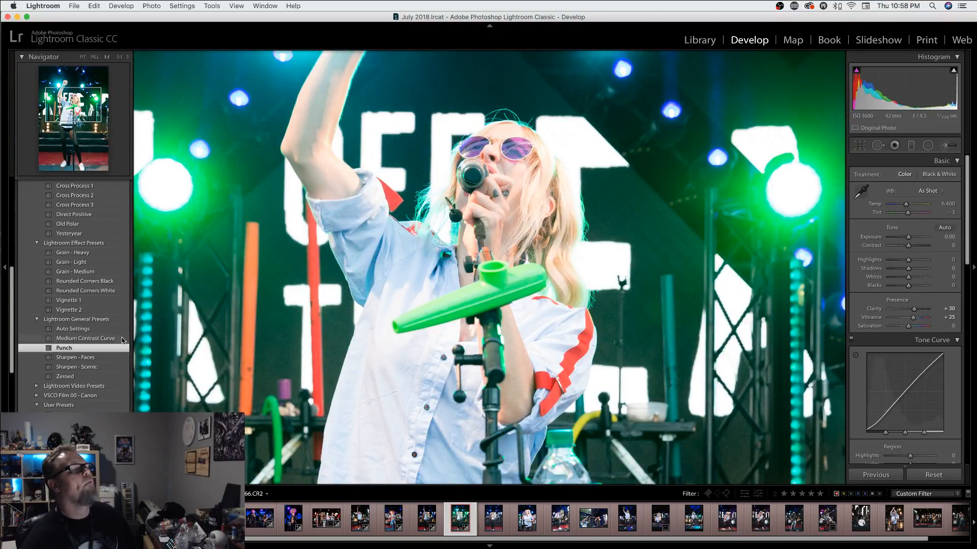
click(457, 137)
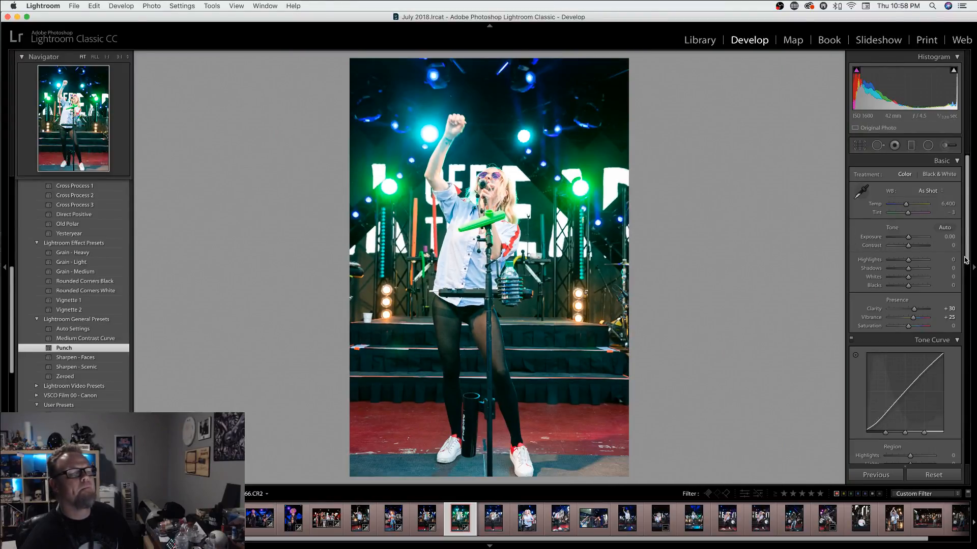
drag(908, 286, 898, 263)
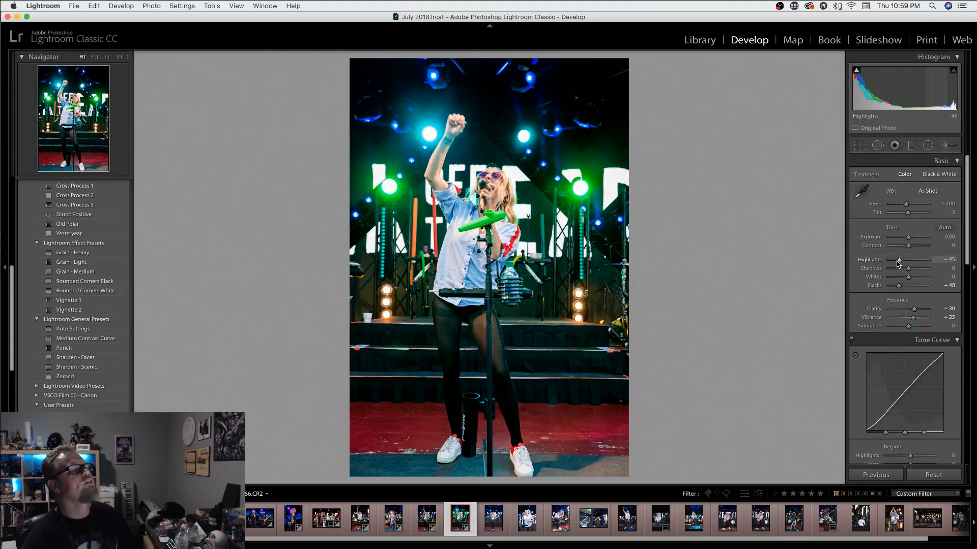
- Set the green-lit photo's dehaze to +17 and luminance noise reduction to 19, and compare it with the previous shot
click(463, 178)
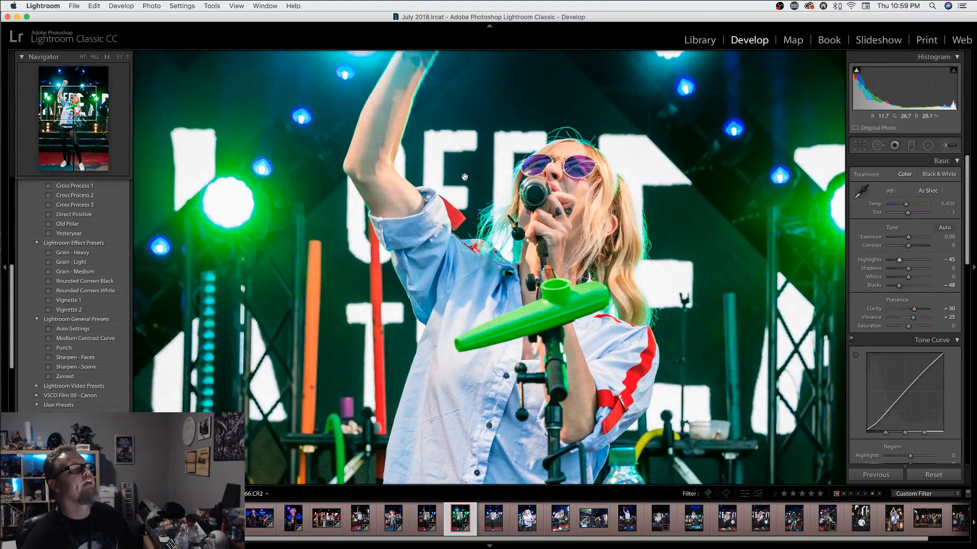
scroll(912, 349, down, 15)
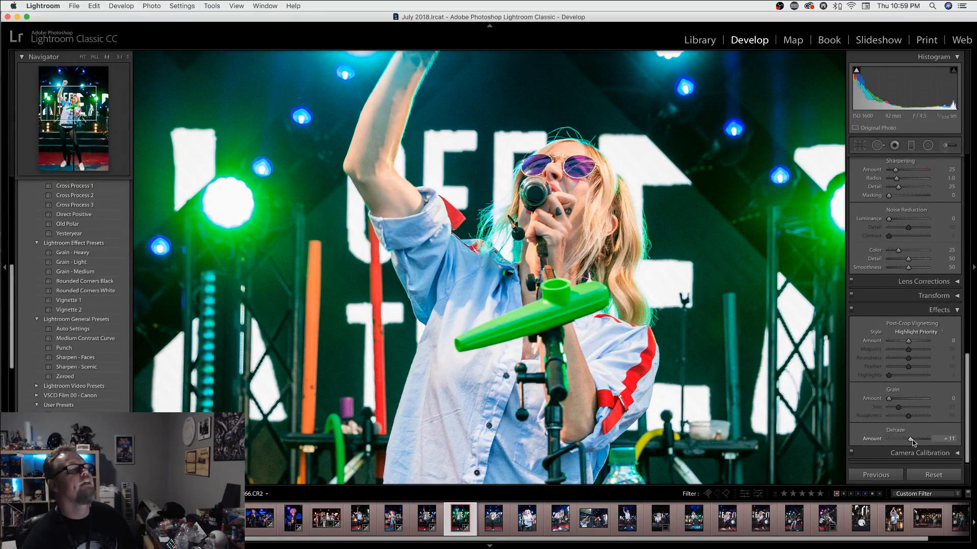
drag(912, 441, 914, 440)
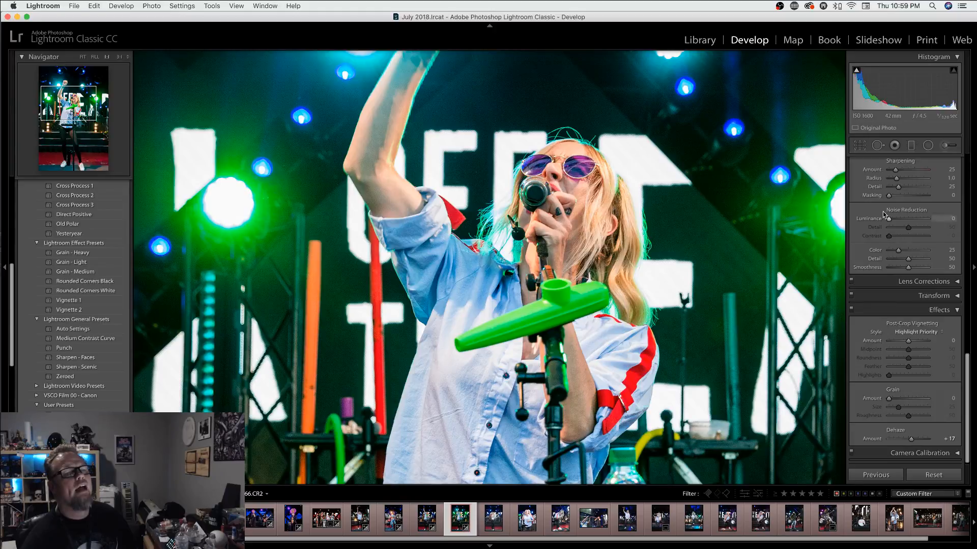
drag(889, 219, 896, 219)
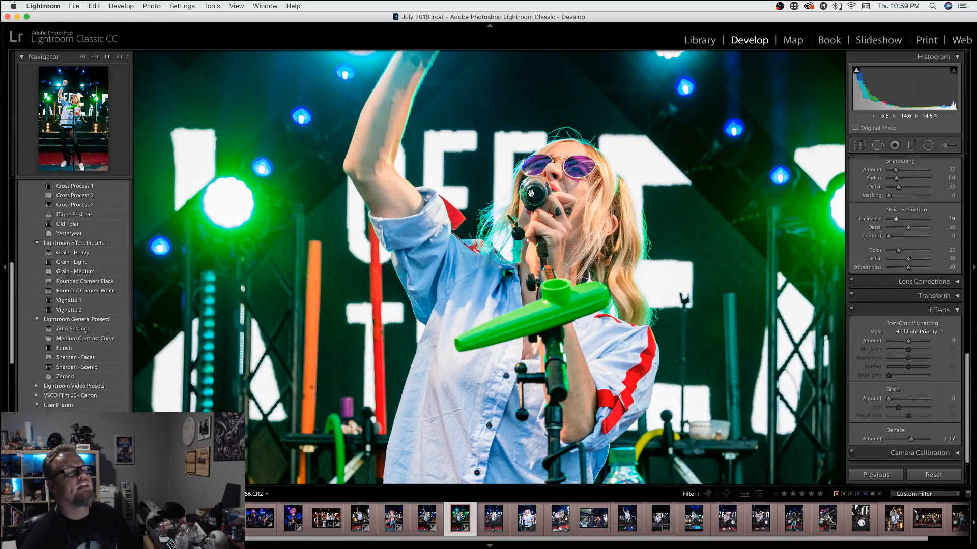
click(813, 389)
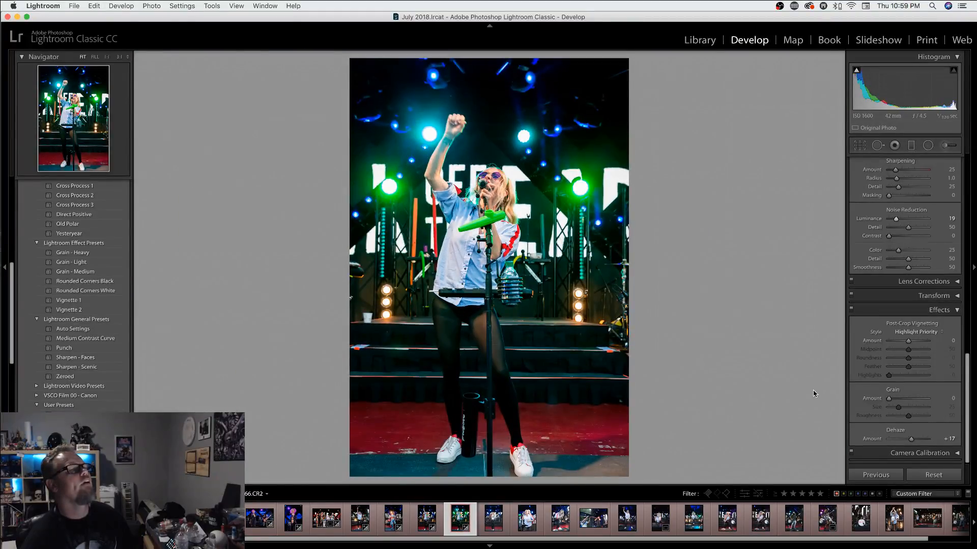
click(425, 518)
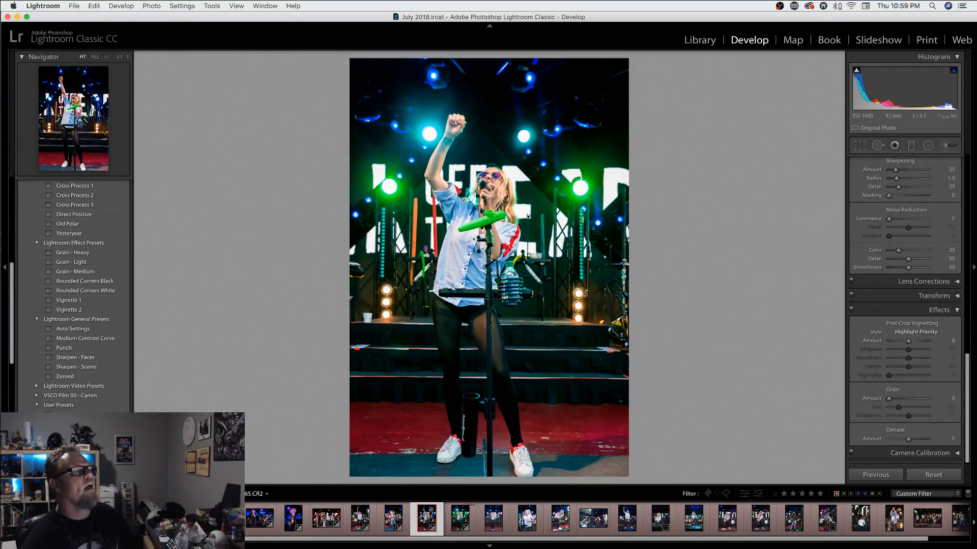
click(457, 519)
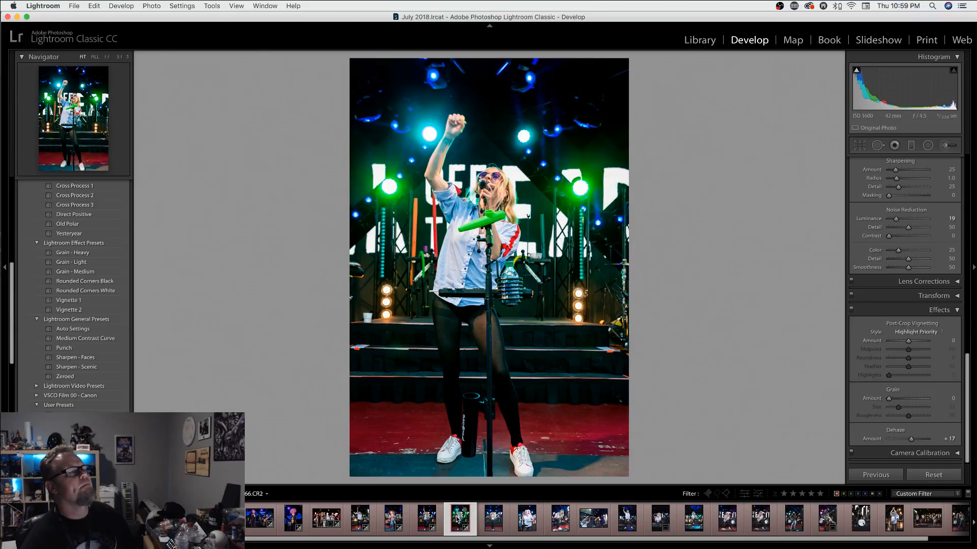
- Compare the two edited raised-fist photos and remove the red label from the green-lit one
click(427, 519)
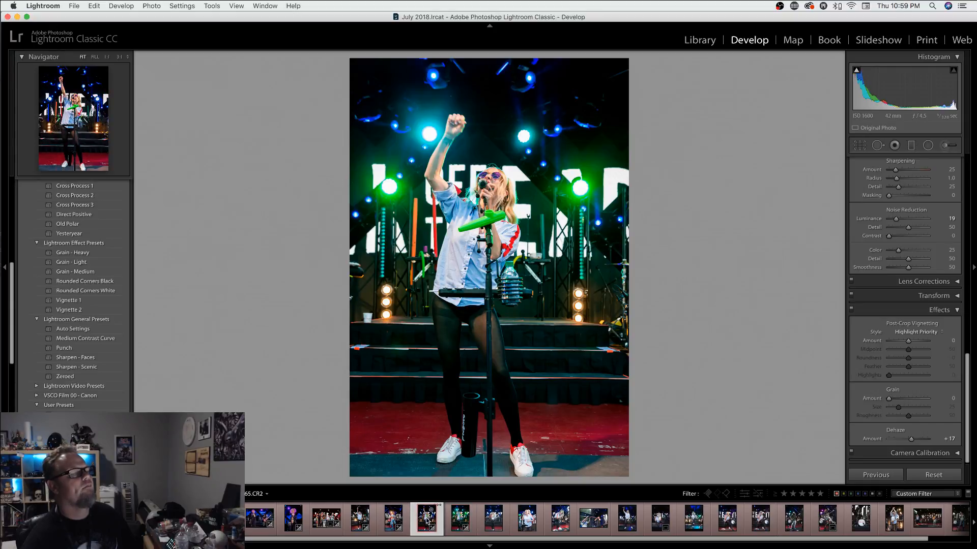
click(459, 519)
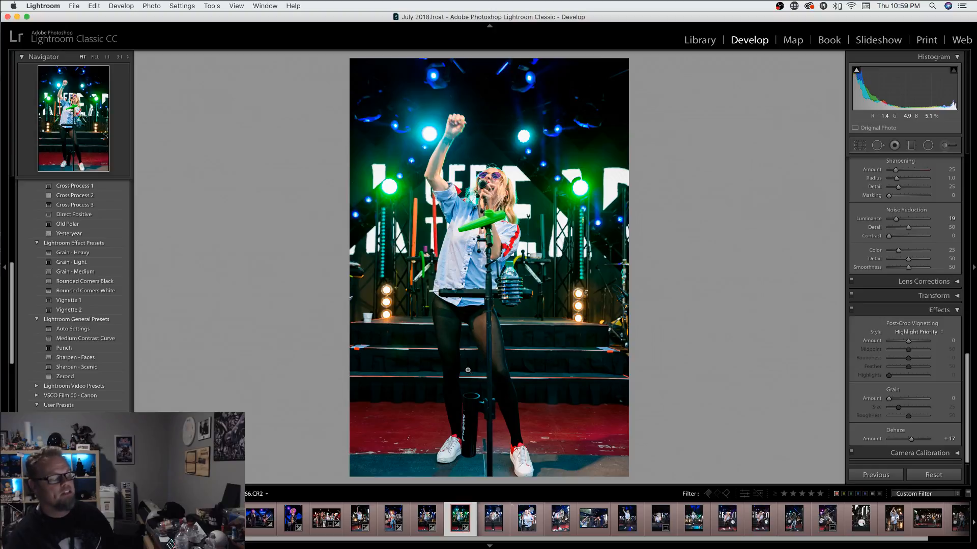
key(6)
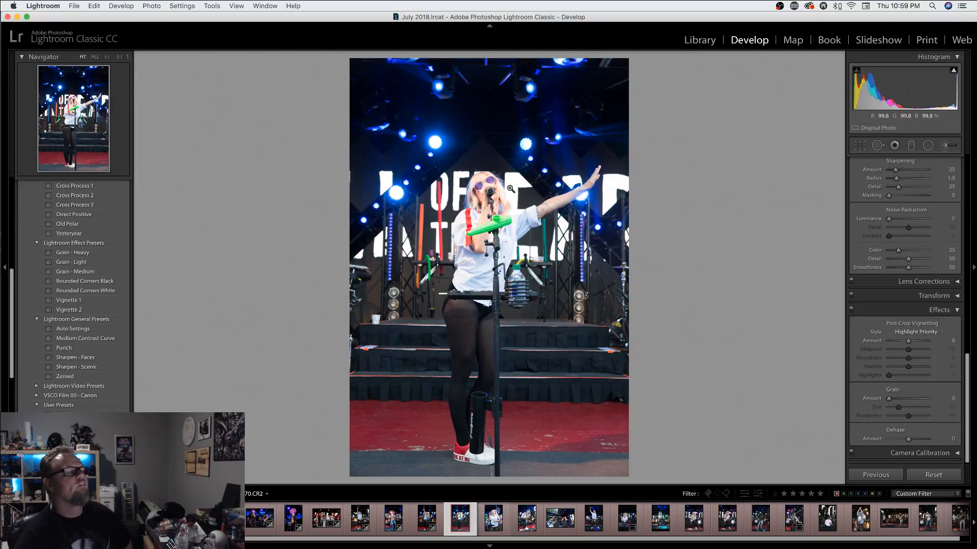
- Check the singer up close in the outstretched-arm photo and remove that photo's red label
click(496, 185)
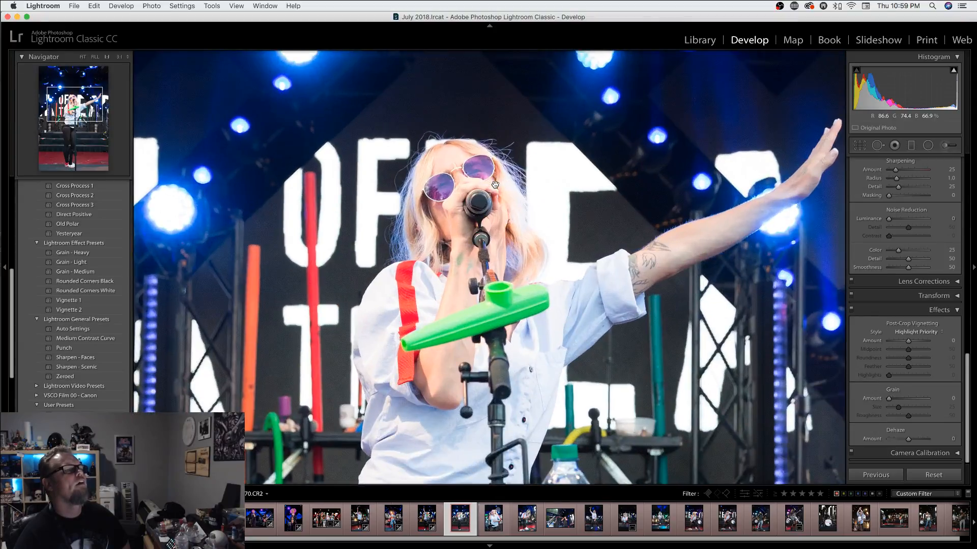
click(496, 185)
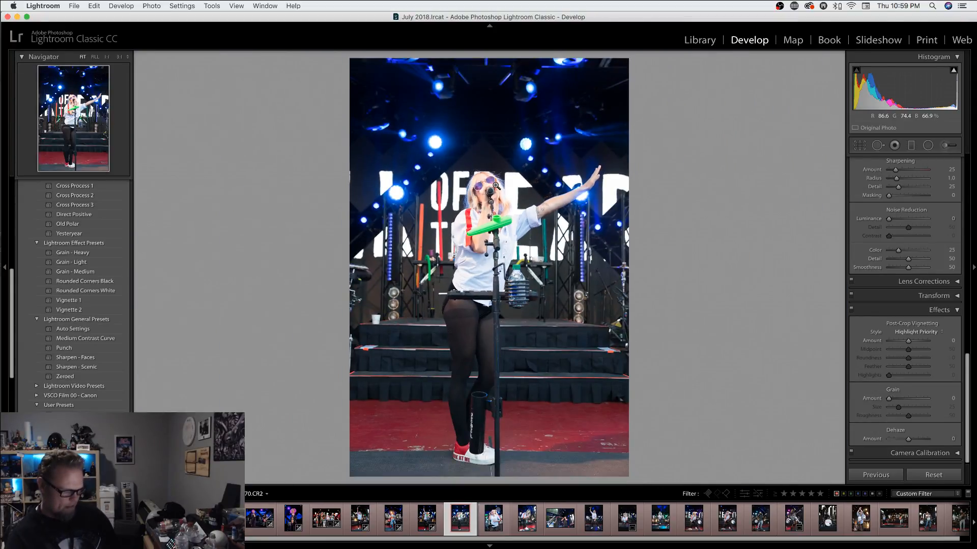
key(6)
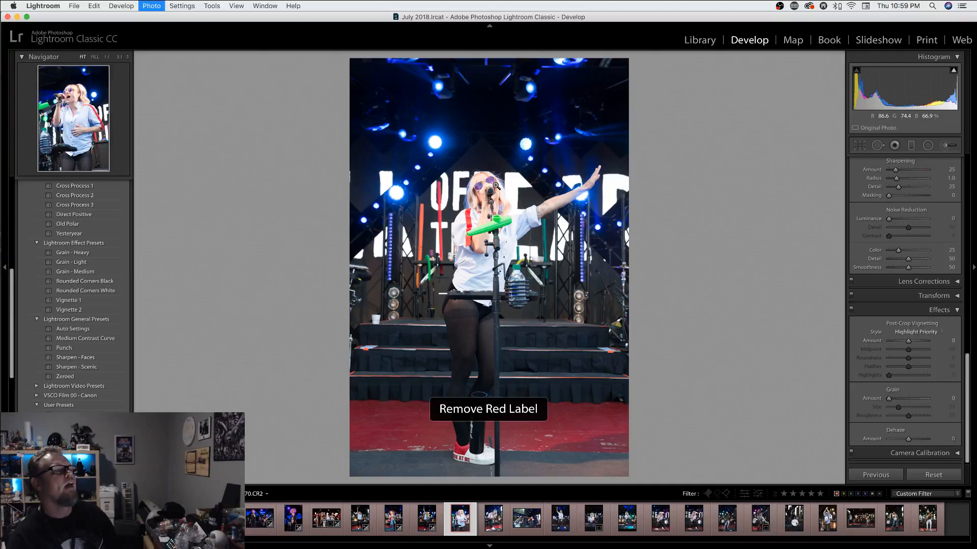
- Apply the Punch preset to the close shot of the singer shouting into the microphone, with blacks at −48 and highlights at −67
key(Right)
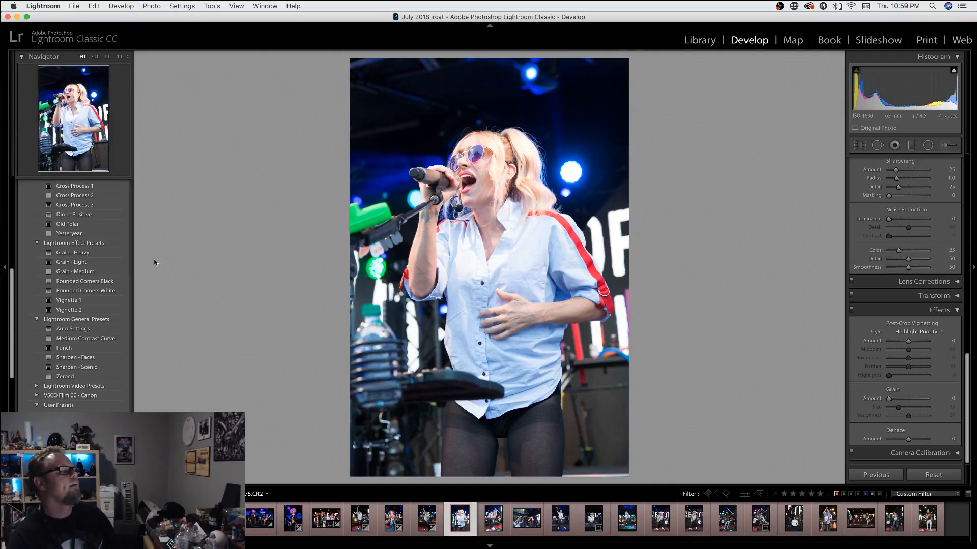
click(64, 348)
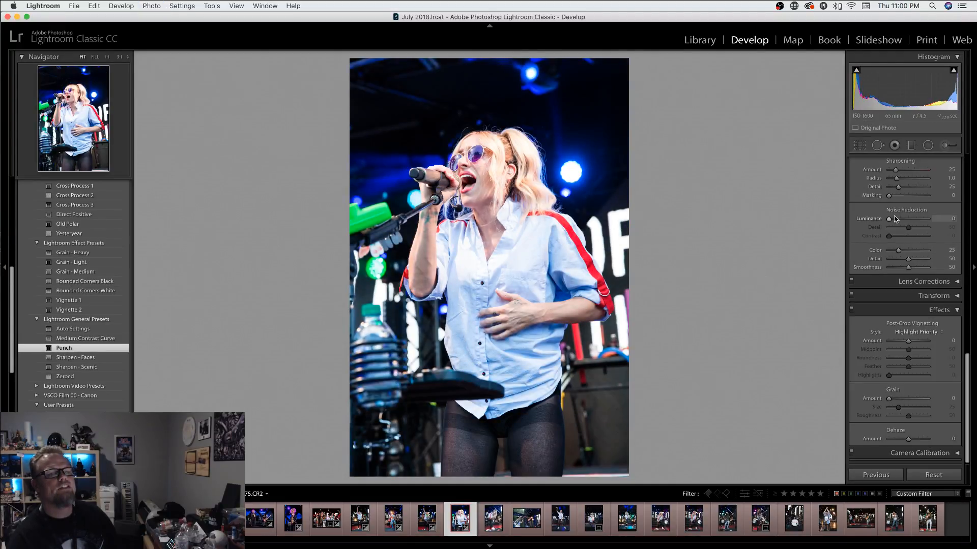
scroll(916, 279, up, 15)
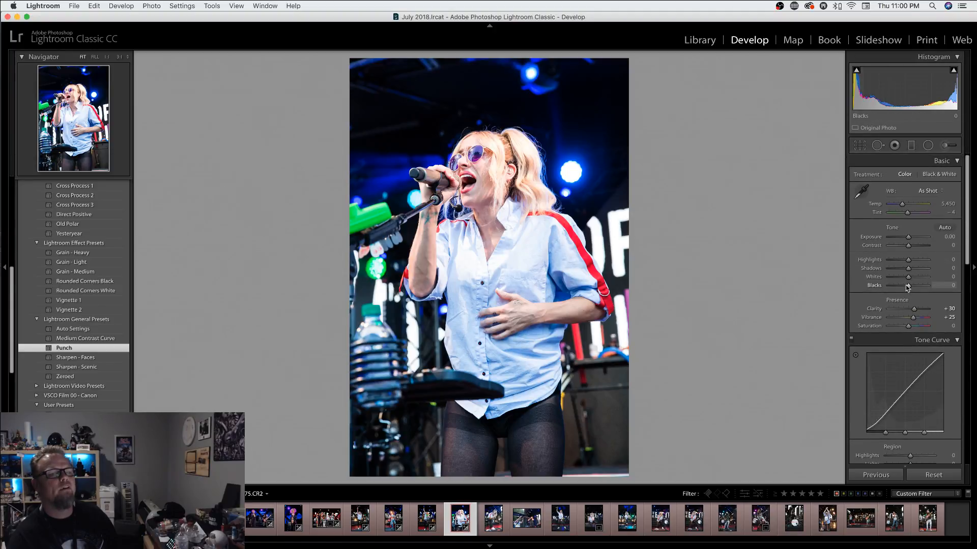
drag(908, 287, 894, 260)
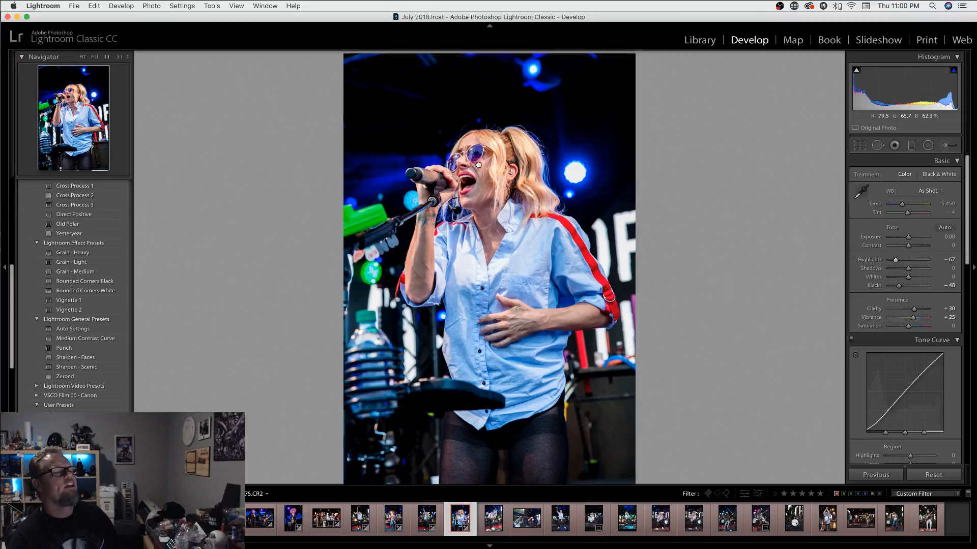
- Lower the close singer shot's blacks to −60 while checking her face up close, and set luminance noise reduction to 16
key(z)
scroll(908, 284, down, 1)
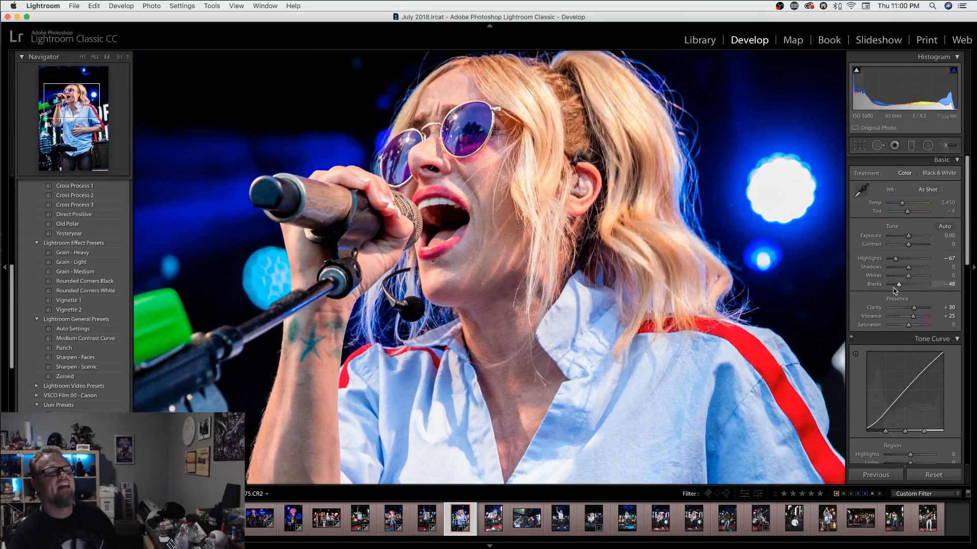
drag(898, 288, 897, 288)
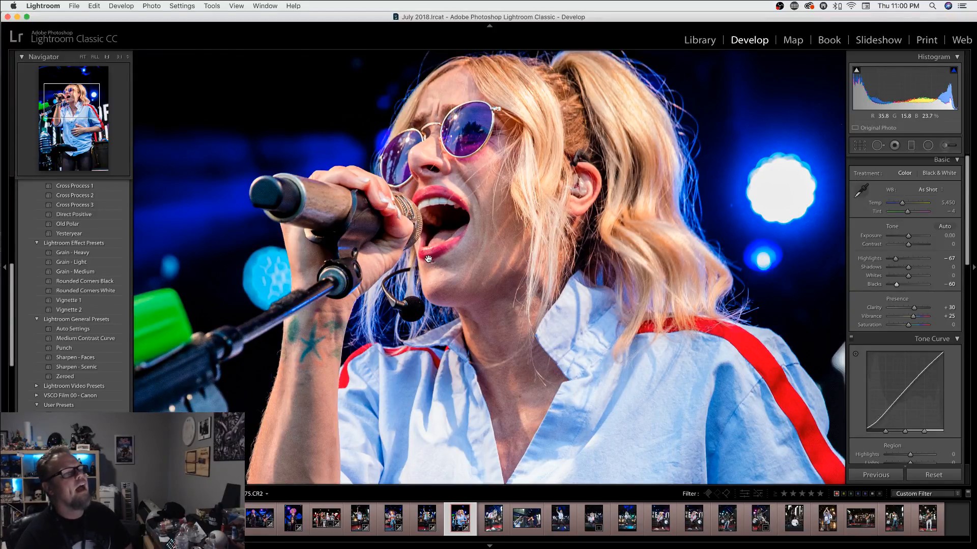
click(478, 252)
scroll(916, 326, down, 15)
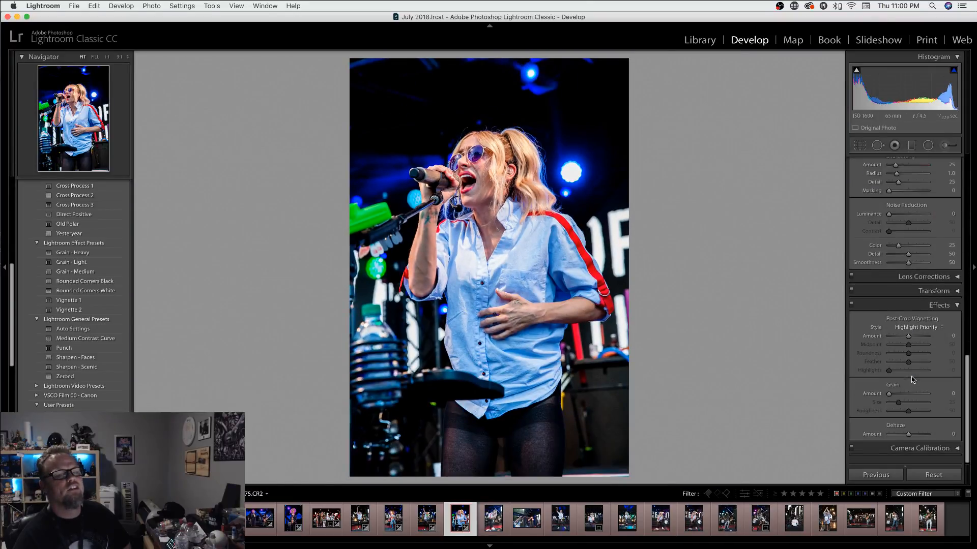
drag(888, 218, 893, 219)
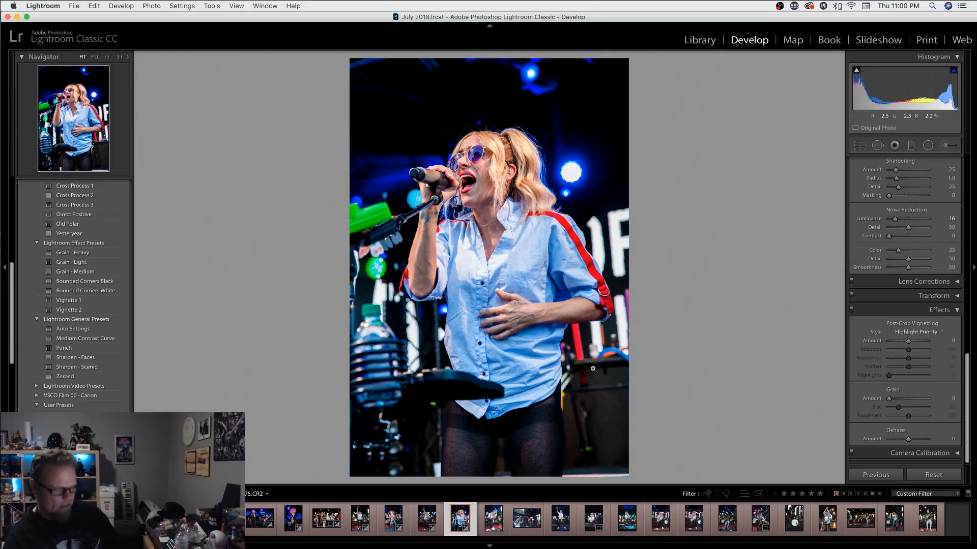
- Apply the Punch preset to the photo of the singer leaning over her raised knee, and set blacks to −36 and highlights to −34
key(Right)
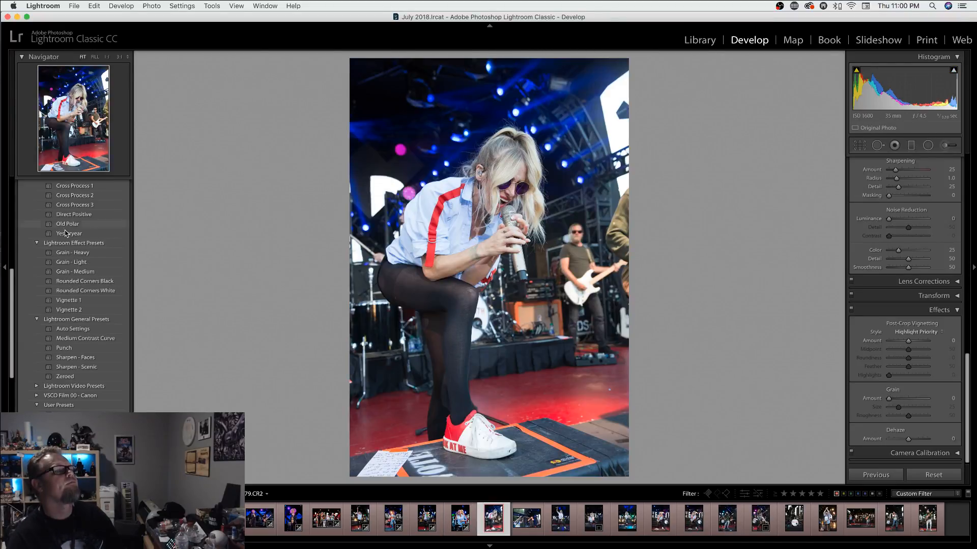
click(65, 348)
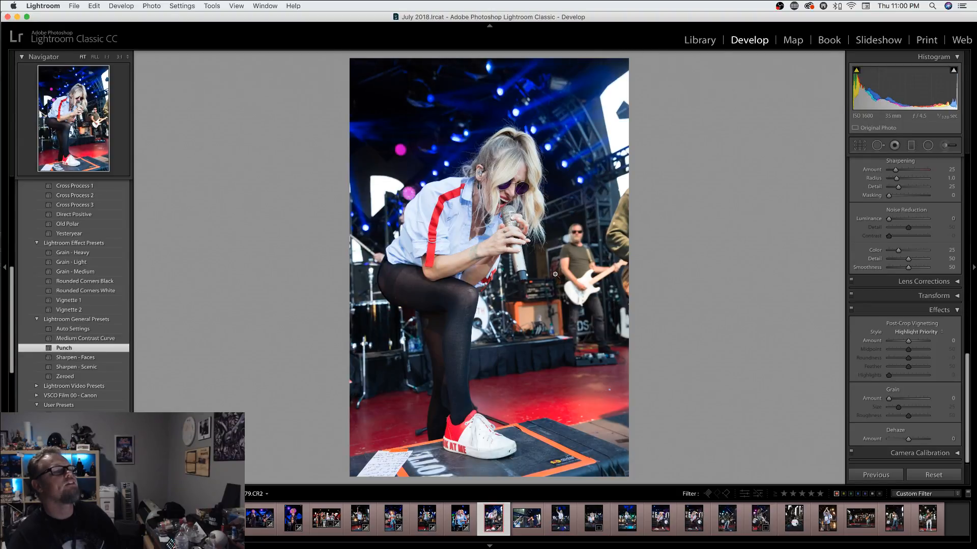
scroll(882, 240, up, 10)
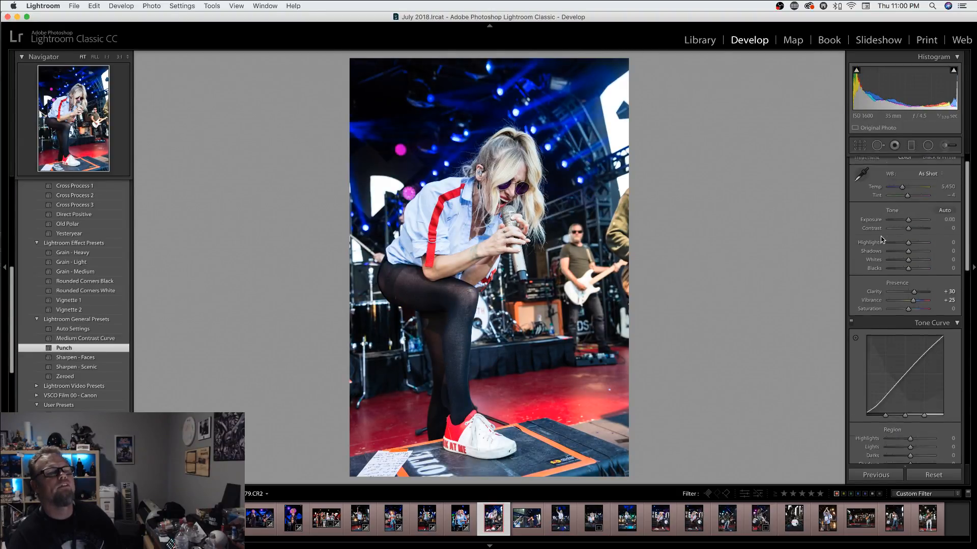
scroll(882, 239, up, 1)
drag(908, 286, 903, 261)
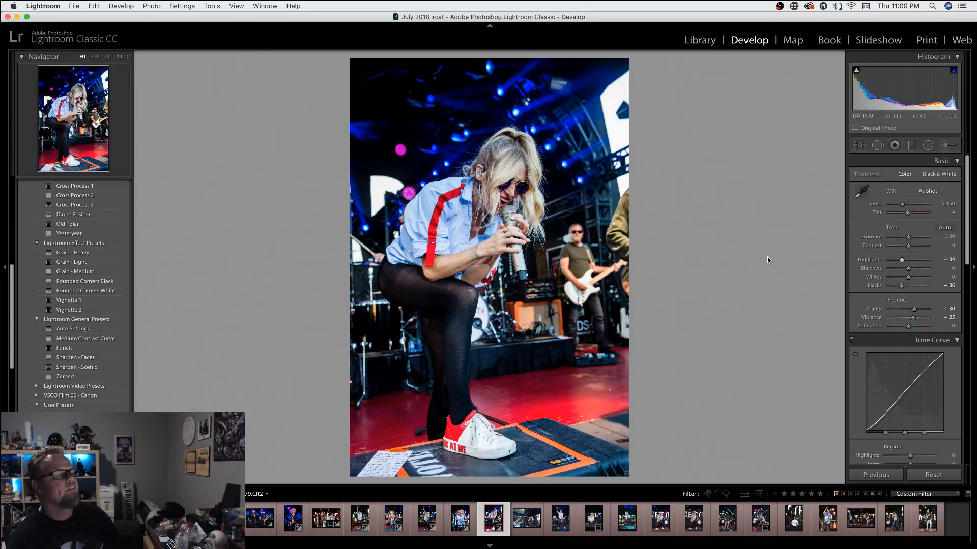
- Apply the Punch preset to the didgeridoo photo, and set its blacks to −28 and highlights to −19
key(Right)
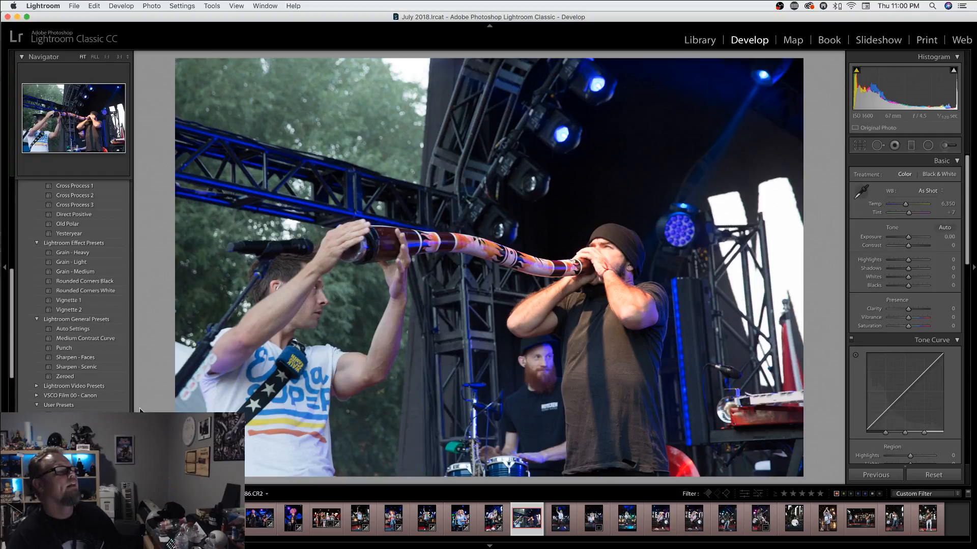
click(65, 348)
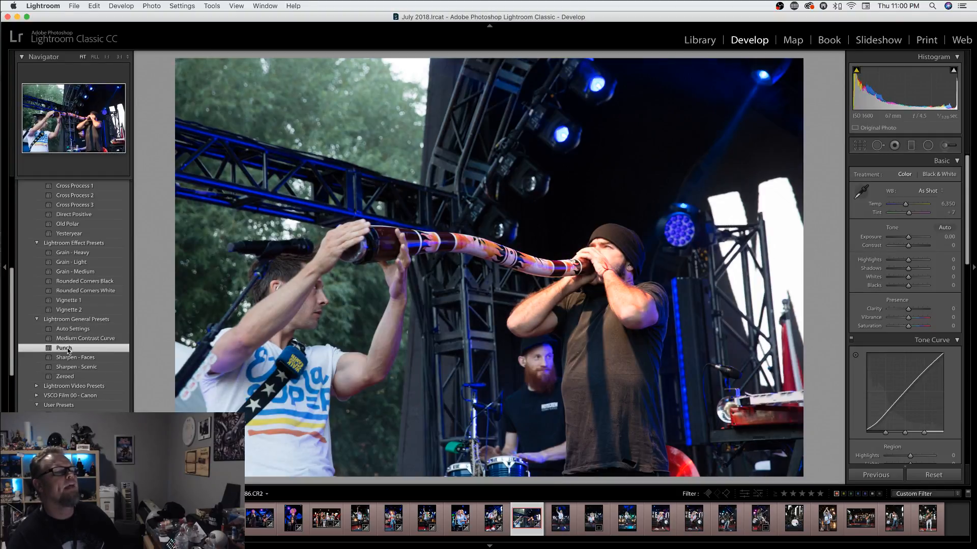
drag(911, 287, 904, 262)
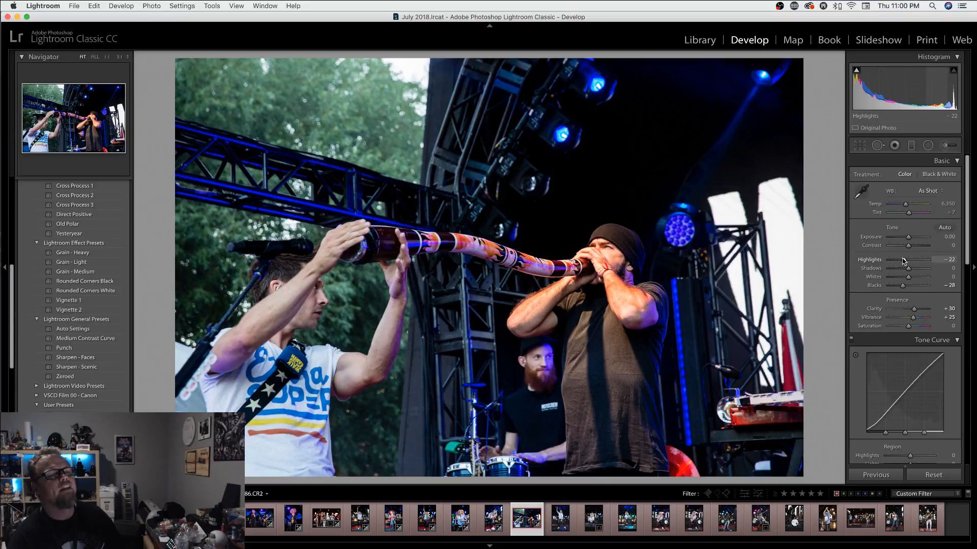
drag(903, 260, 904, 261)
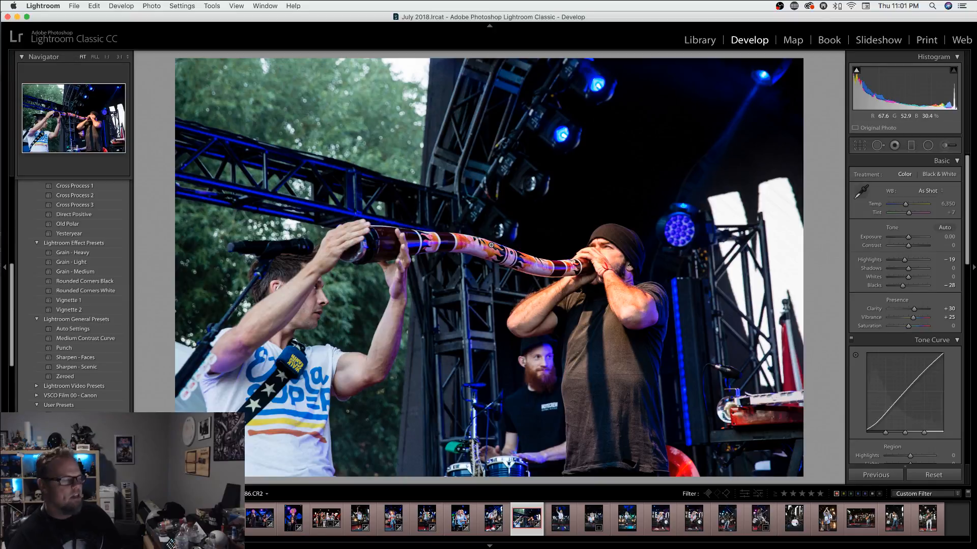
- Apply the Punch preset to the photo of the singer holding the microphone overhead, with blacks at −27 and highlights at −11
key(Right)
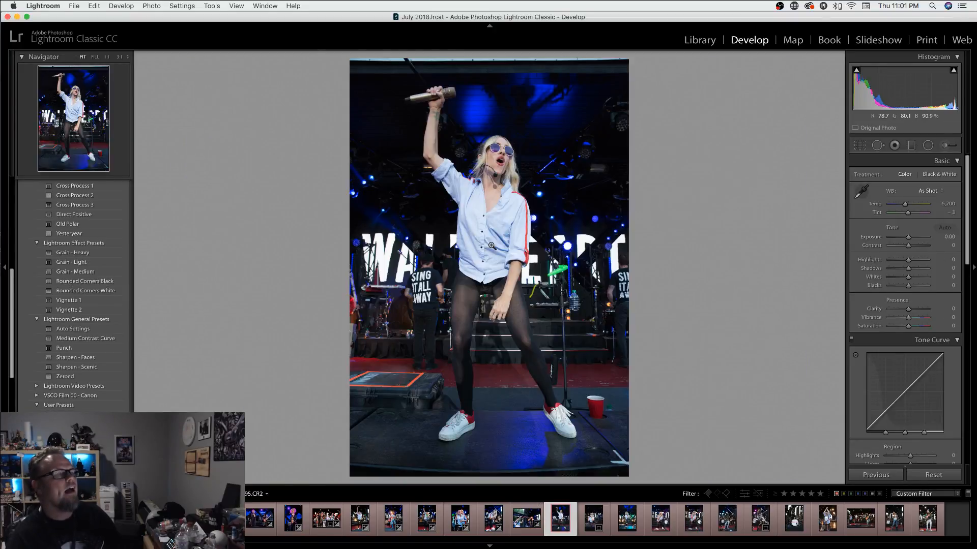
click(64, 347)
mouse_move(908, 285)
mouse_down()
mouse_move(900, 262)
mouse_move(903, 288)
mouse_up()
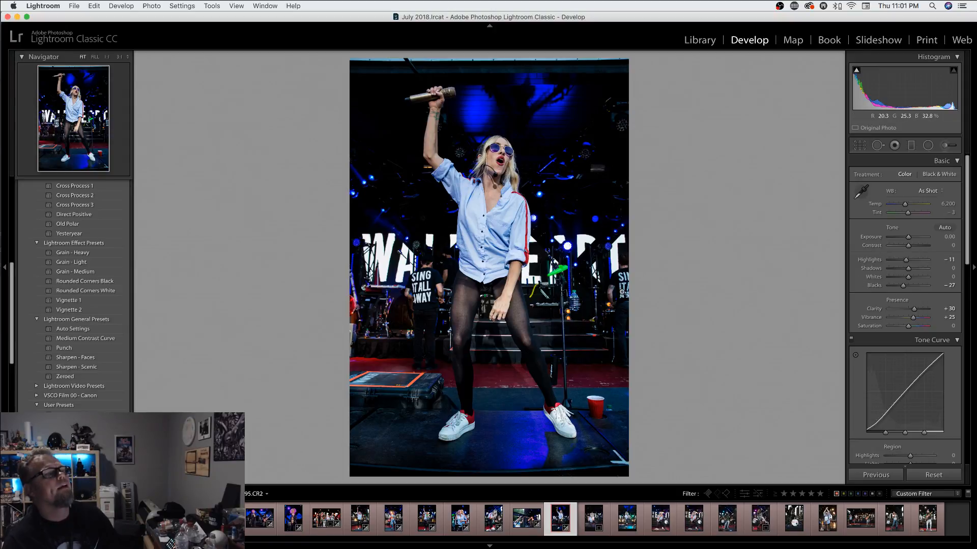
- Compare the overhead-microphone photo with the side-lunge shot that follows it, and remove the lunge shot's red label
key(Right)
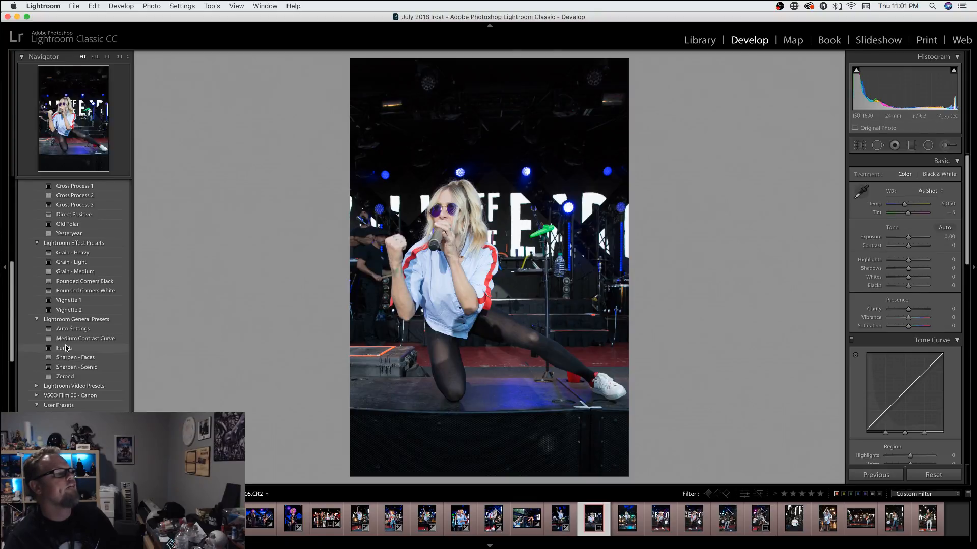
key(Left)
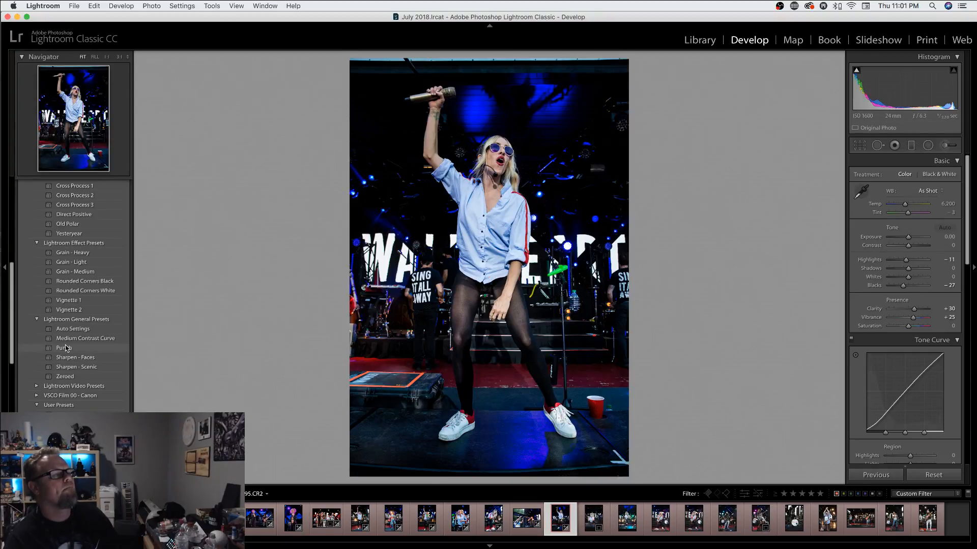
key(Right)
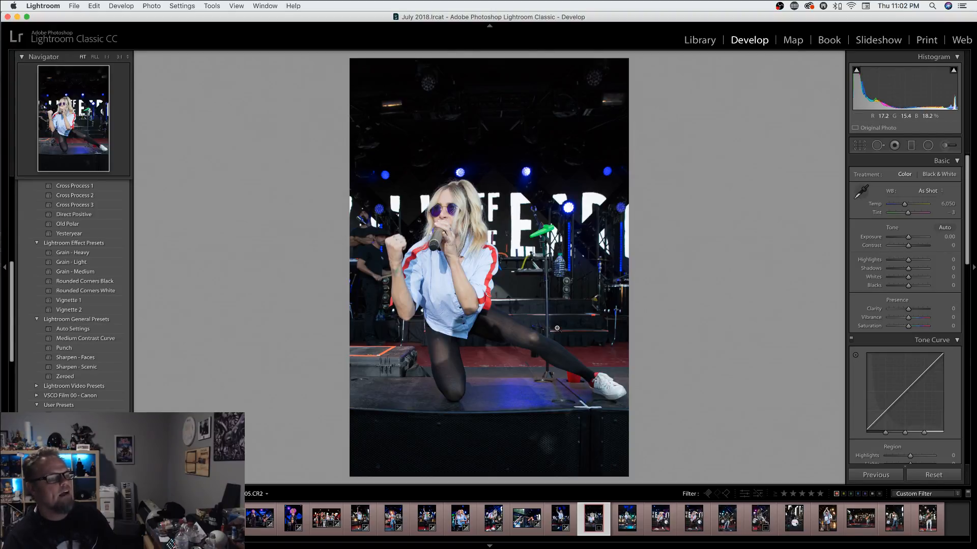
key(6)
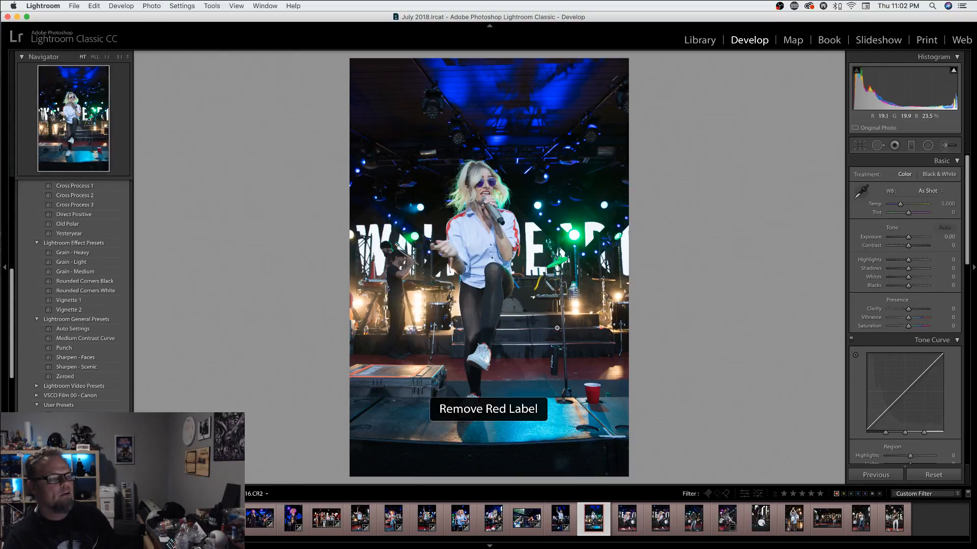
- Apply the Punch preset to the photo of the singer kicking up one leg, and set blacks to −26 and highlights to −24
key(Right)
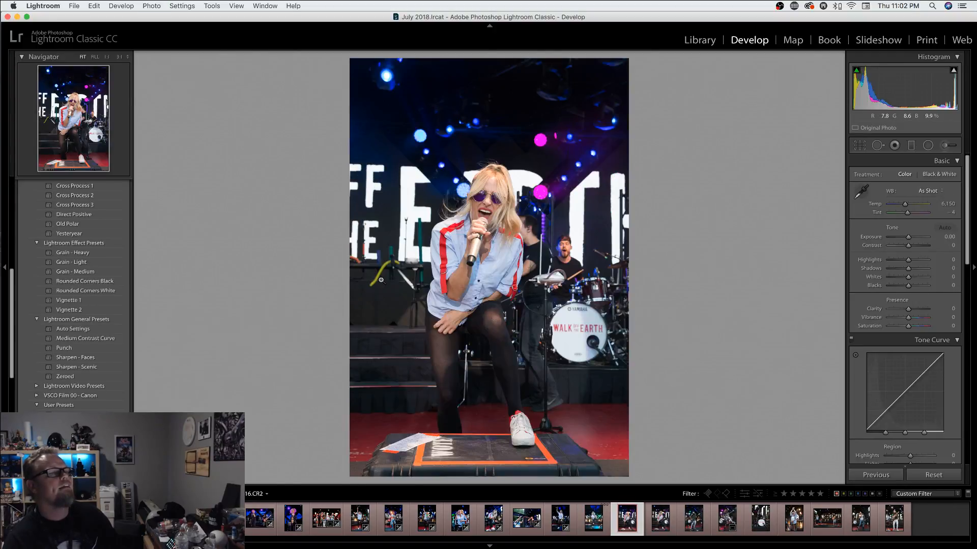
key(Left)
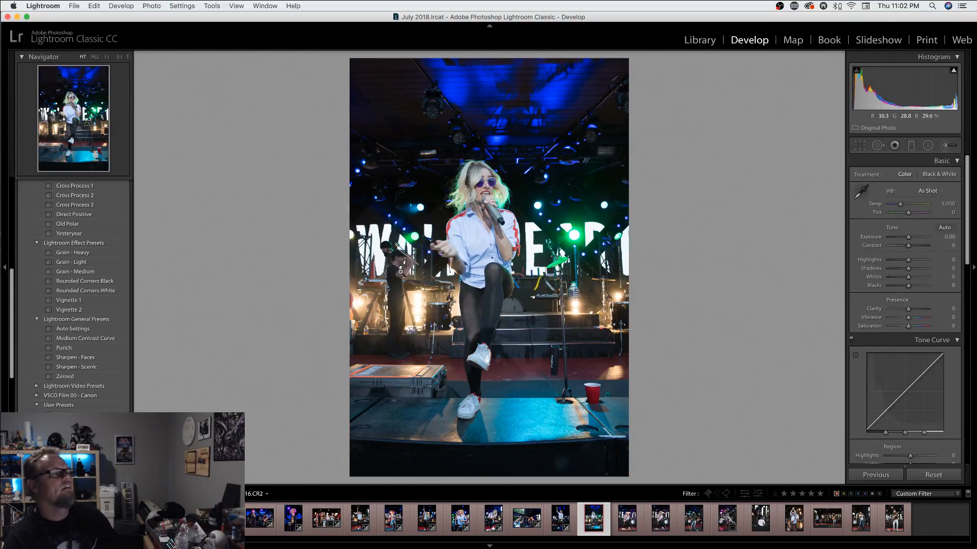
click(70, 339)
click(65, 349)
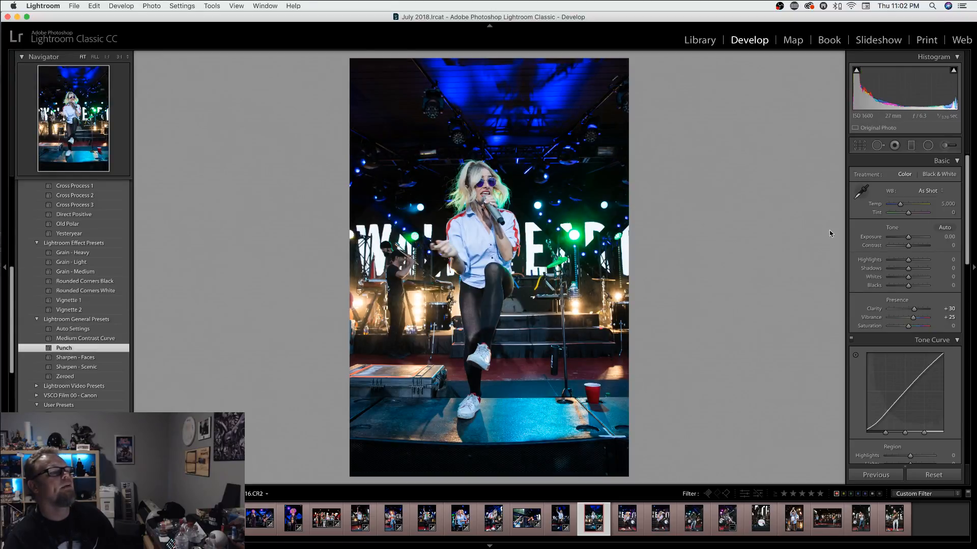
mouse_move(908, 285)
mouse_down()
mouse_move(899, 289)
mouse_move(906, 262)
mouse_move(903, 289)
mouse_up()
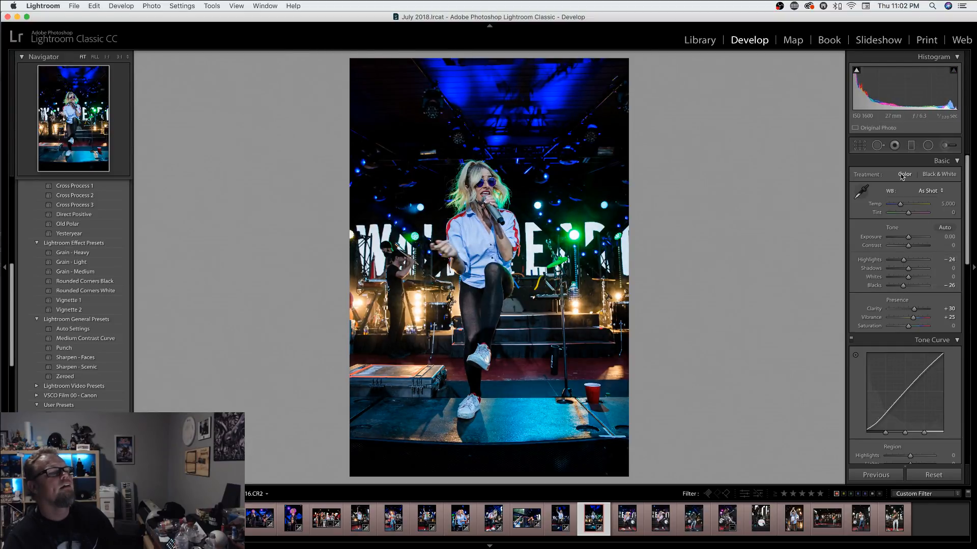
- Crop the photo of the singer kicking up one leg slightly tighter around her, keeping the original aspect ratio
key(r)
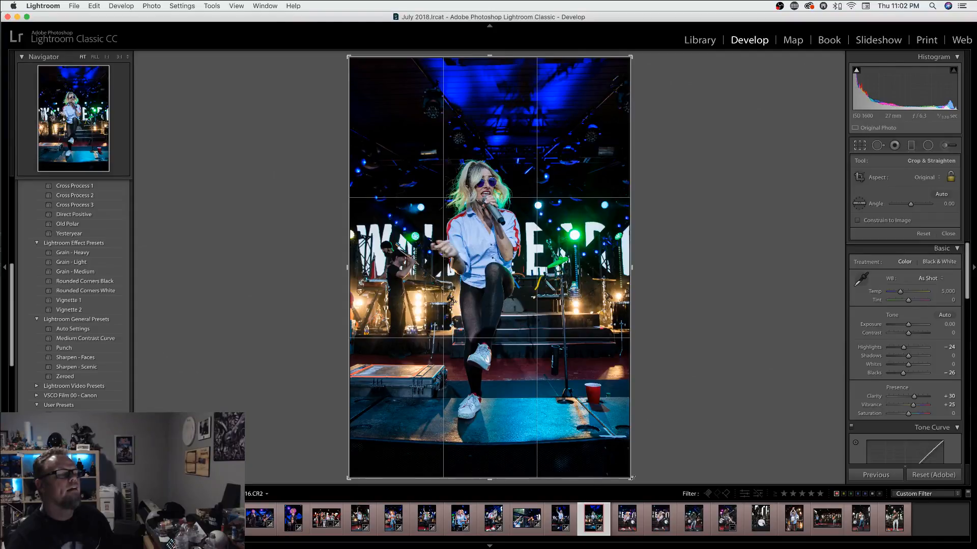
drag(632, 478, 624, 467)
drag(584, 433, 583, 425)
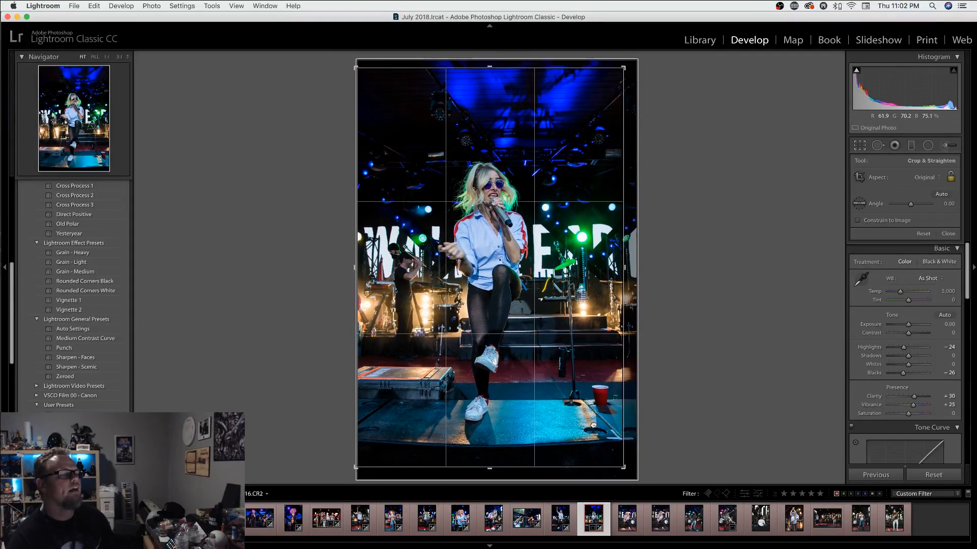
drag(624, 466, 620, 463)
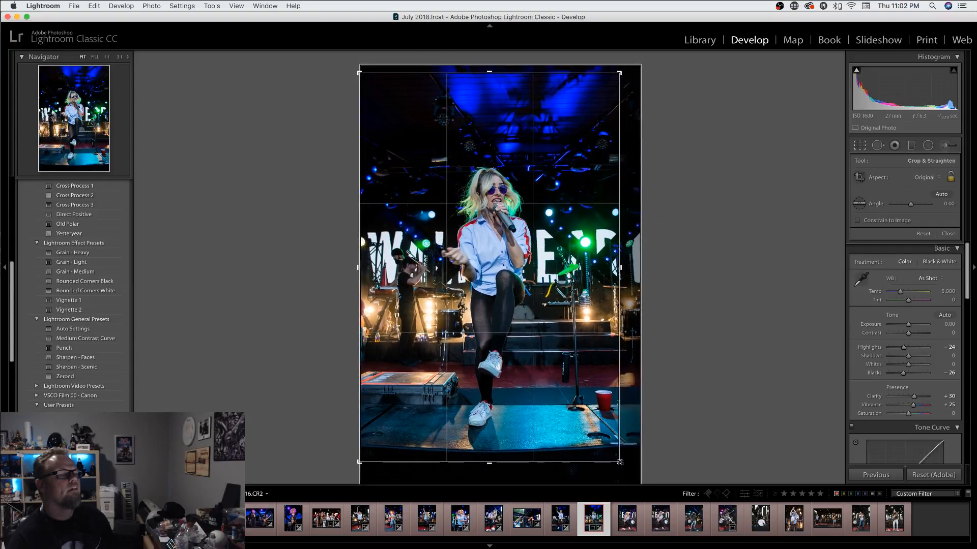
drag(588, 434, 588, 431)
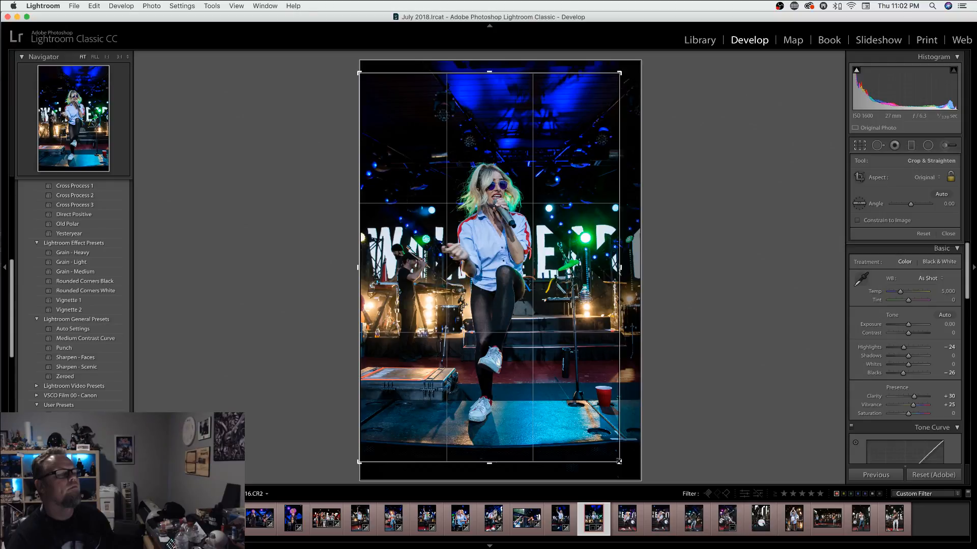
drag(620, 461, 624, 467)
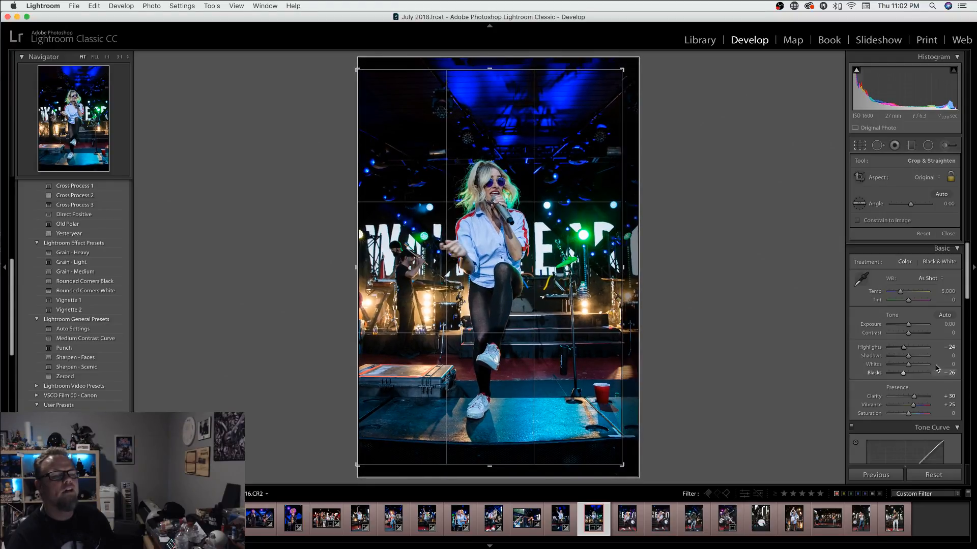
click(948, 234)
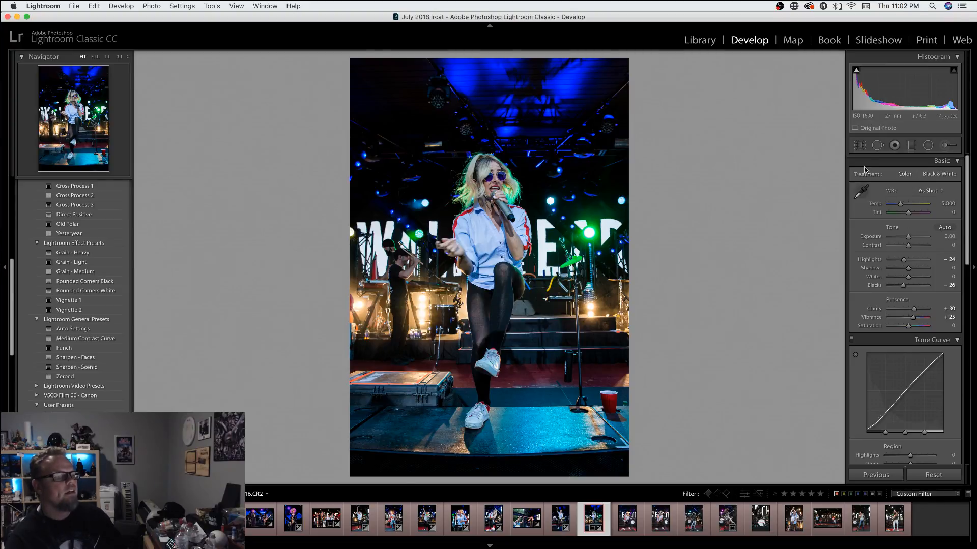
- Compare the two similar shots of the singer resting one foot on the case, and remove the red label from both
key(Right)
key(Right)
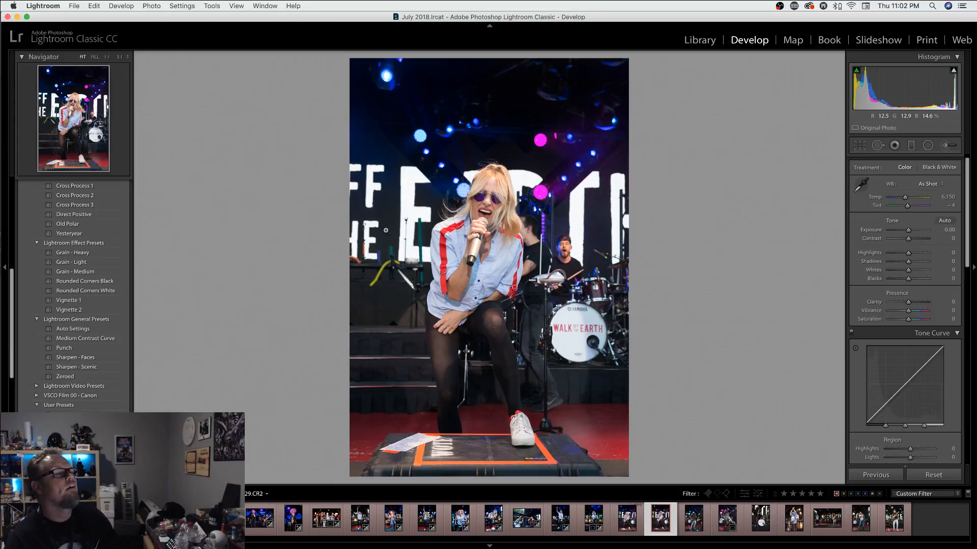
key(Left)
key(Right)
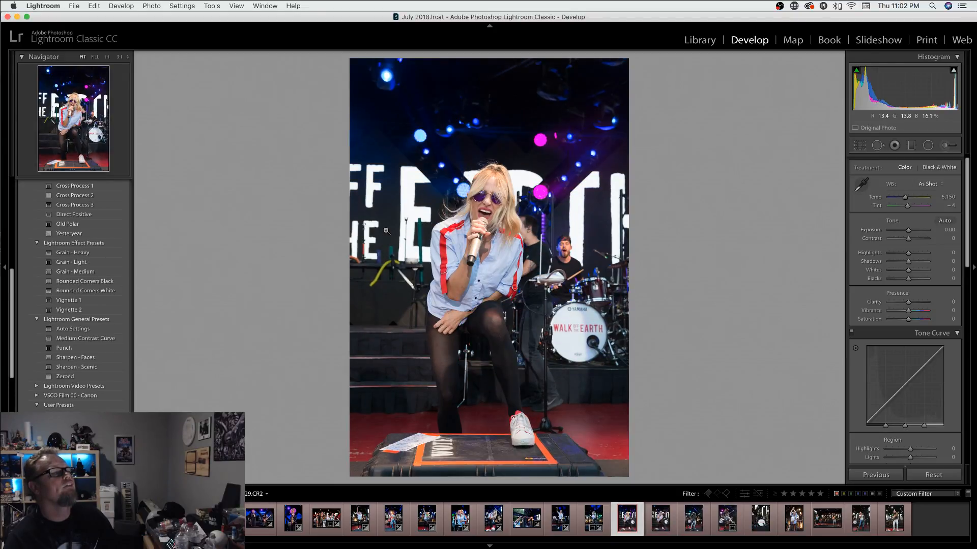
key(Left)
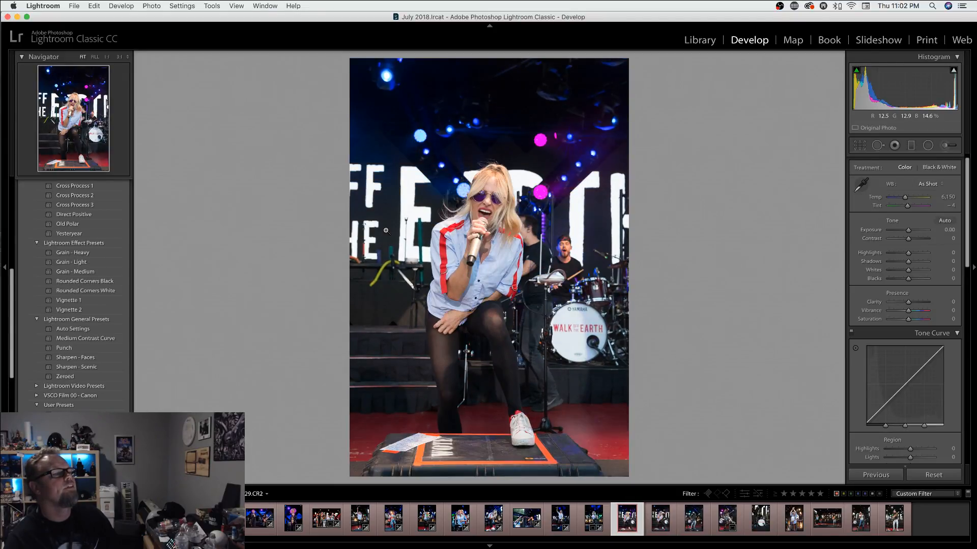
key(Right)
key(Left)
key(Right)
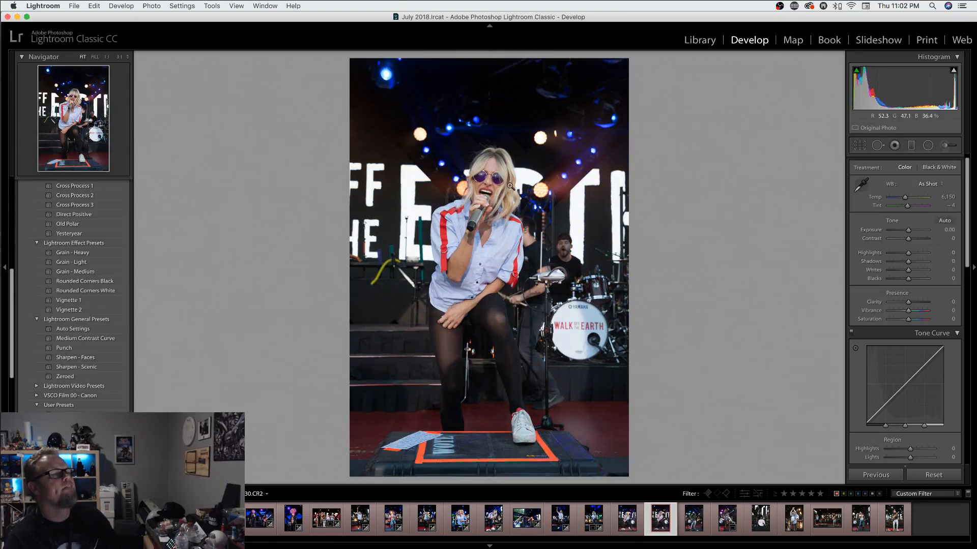
key(Left)
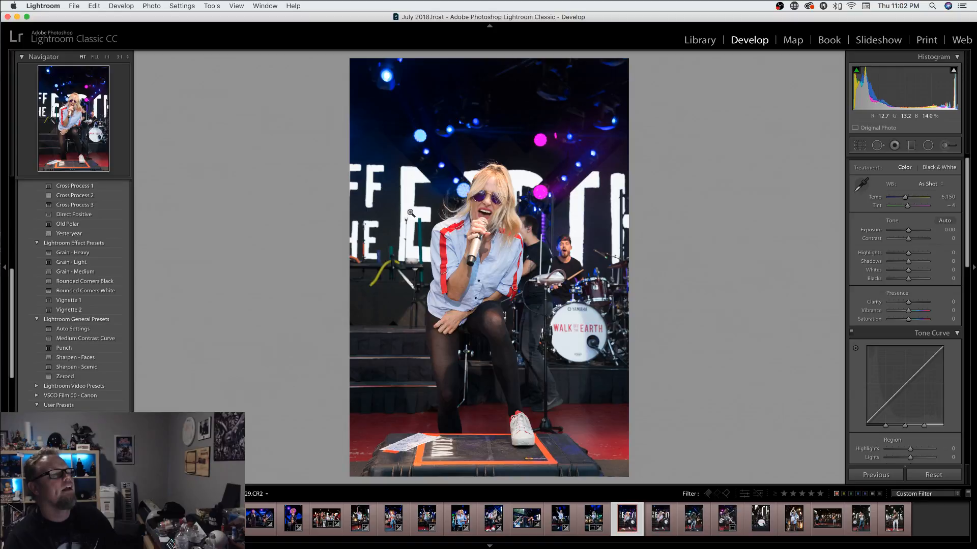
key(Right)
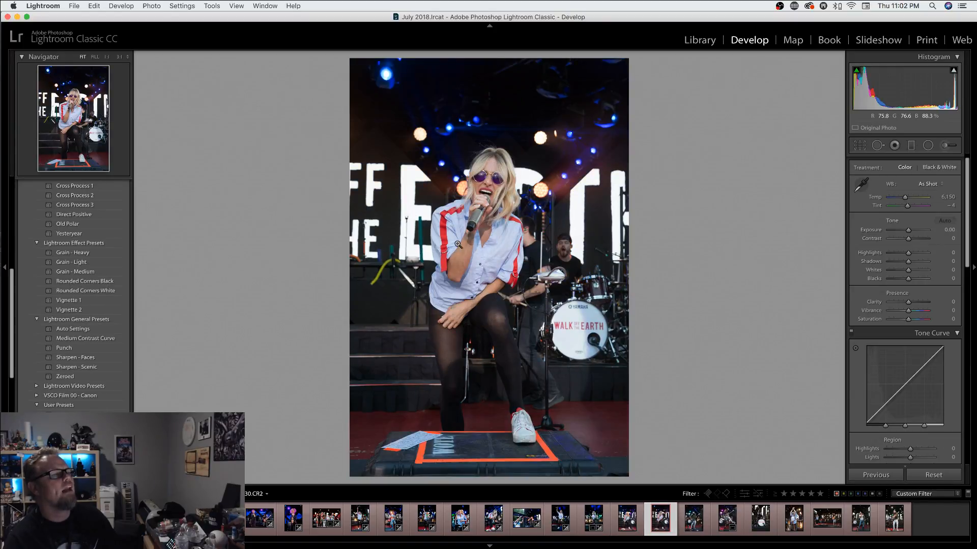
key(Left)
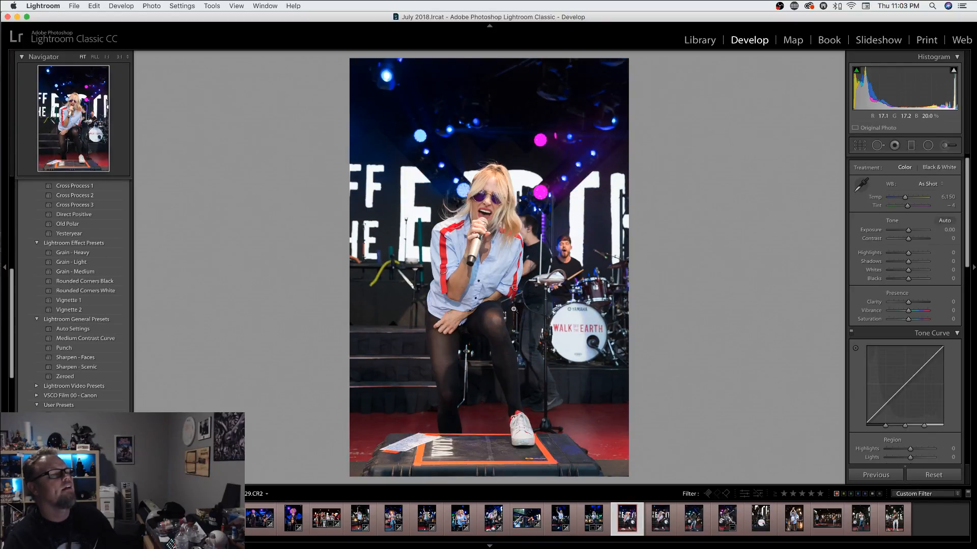
key(Right)
key(Right)
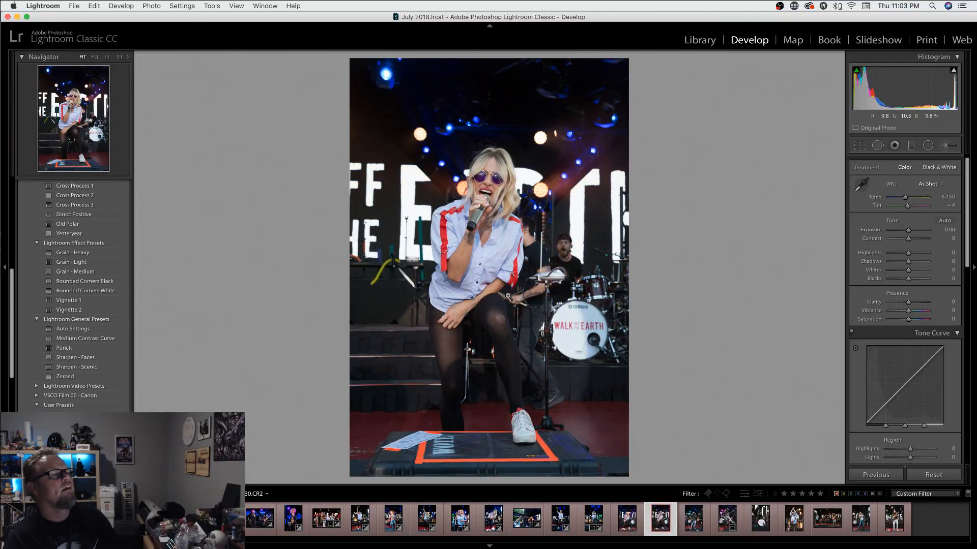
key(Left)
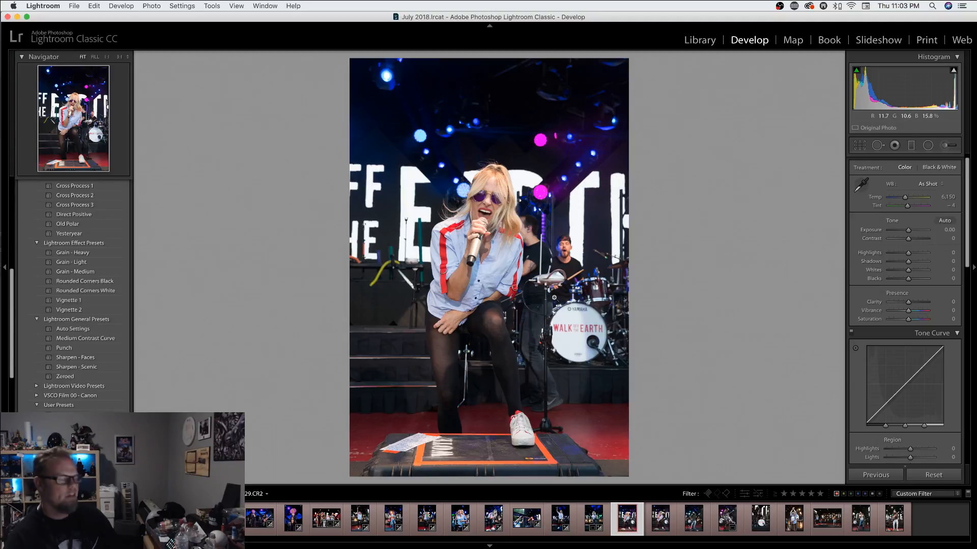
key(super+e)
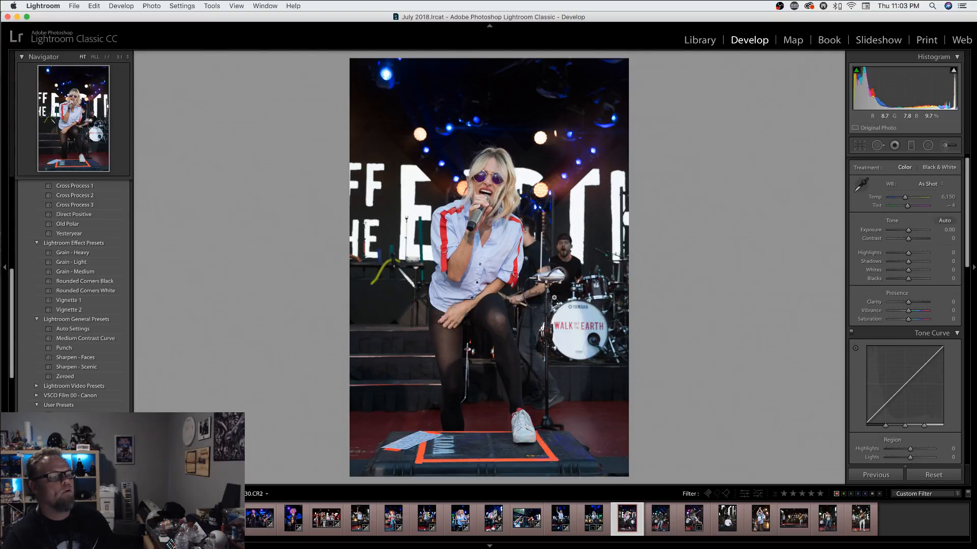
key(6)
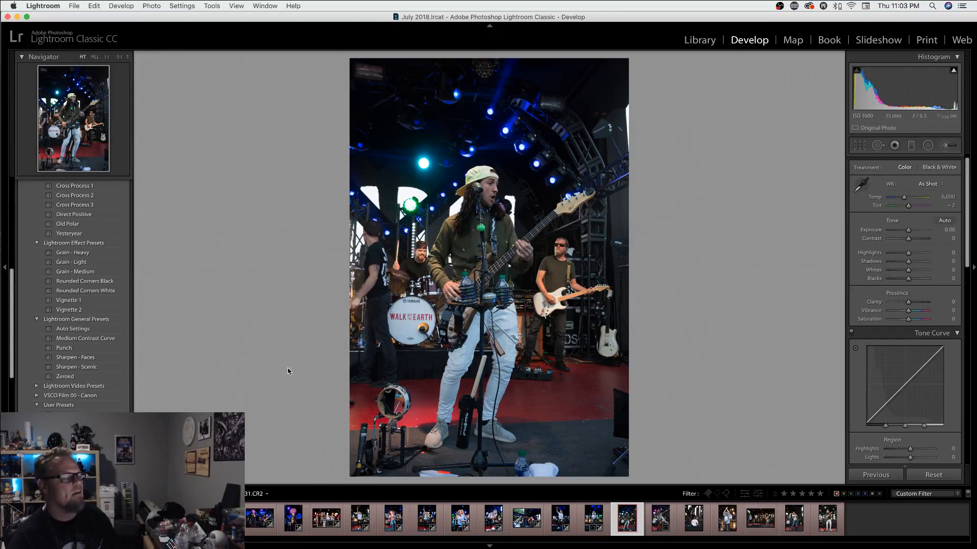
- Apply the Punch preset to the photo of the standing bassist in the backwards cap, with blacks at −25 and highlights at +13
click(66, 348)
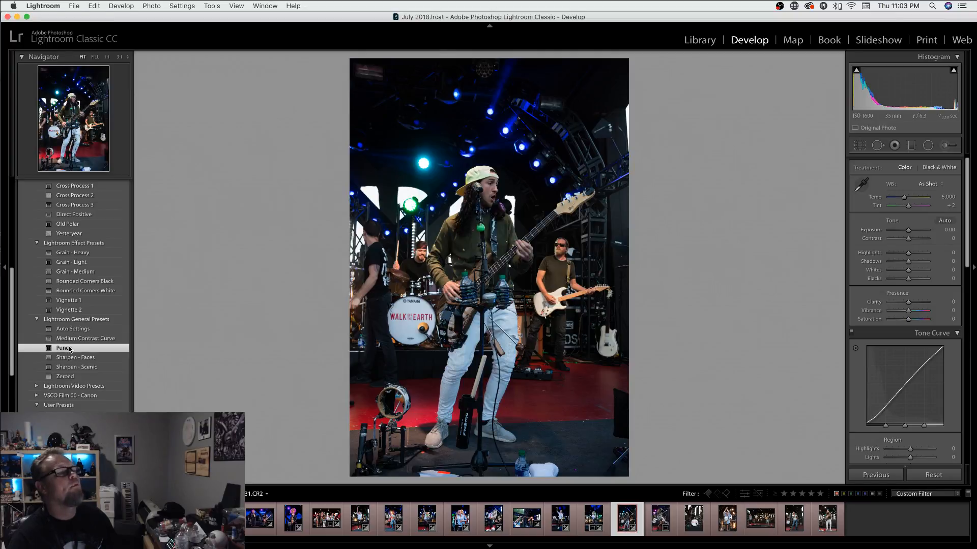
click(492, 185)
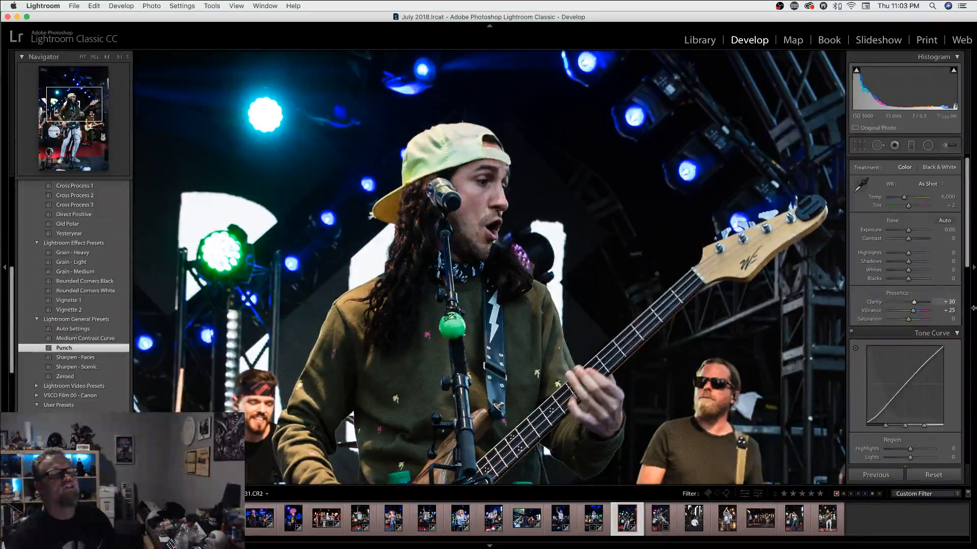
drag(916, 281, 914, 258)
- Set the luminance noise reduction of the standing bassist photo to 21
click(831, 297)
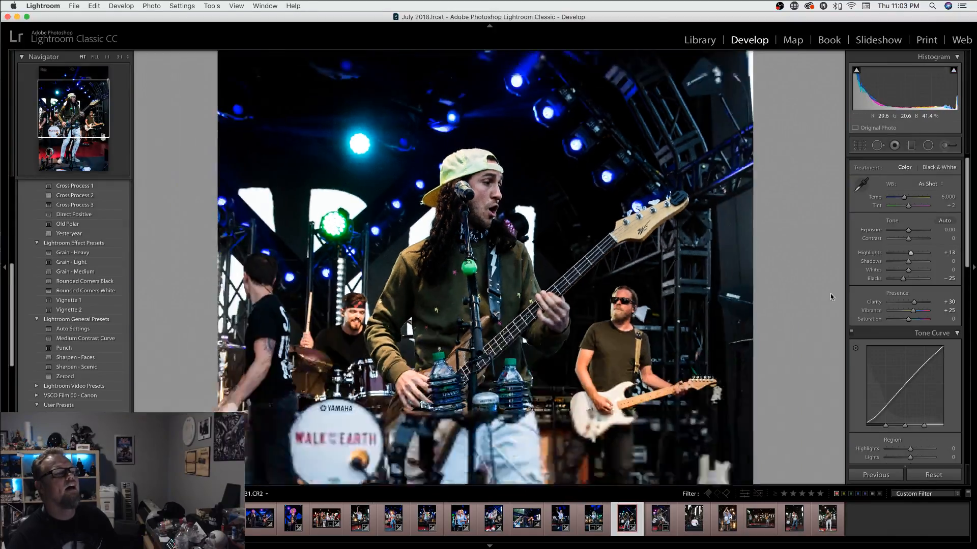
scroll(882, 244, down, 10)
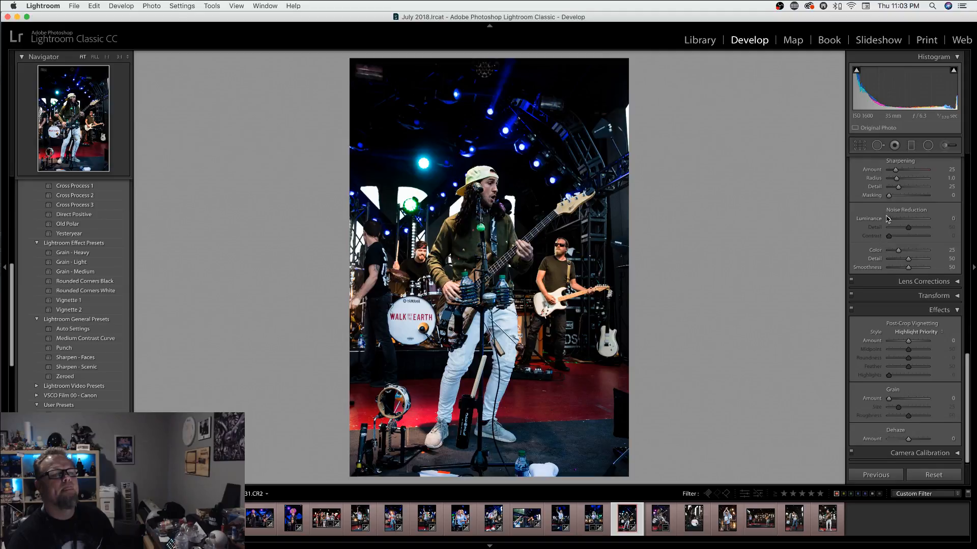
drag(887, 219, 894, 221)
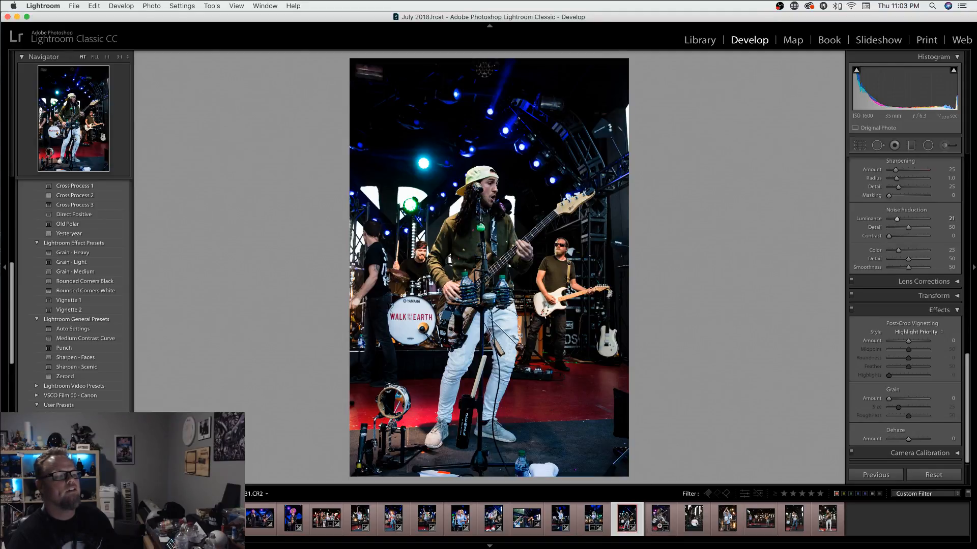
- Apply the Punch preset to the photo of the leaping bassist, and set its blacks to −20
click(660, 527)
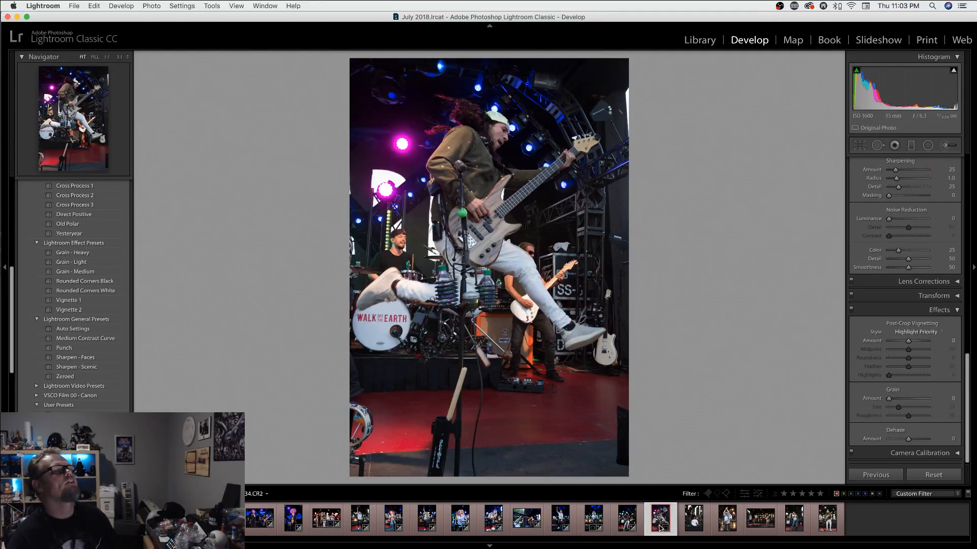
click(65, 348)
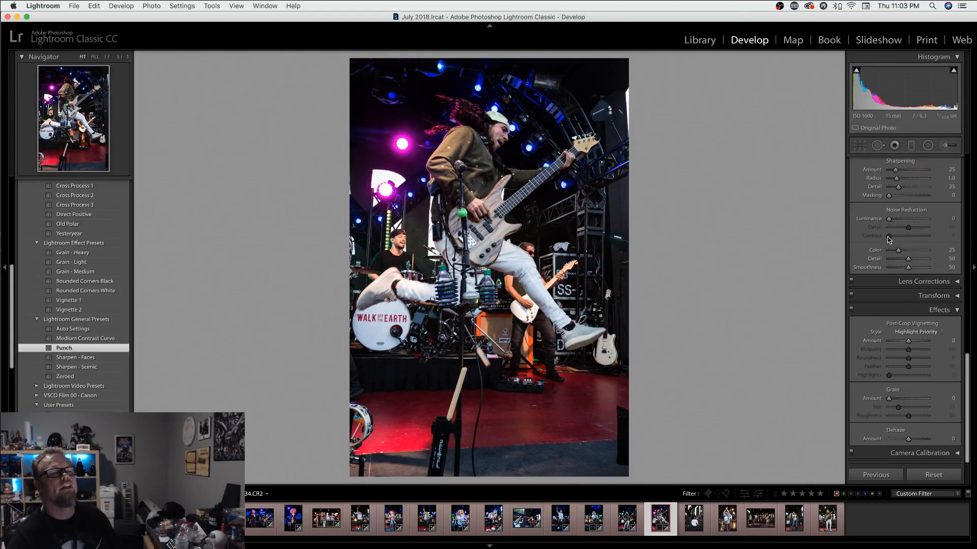
scroll(888, 239, up, 15)
drag(905, 286, 902, 289)
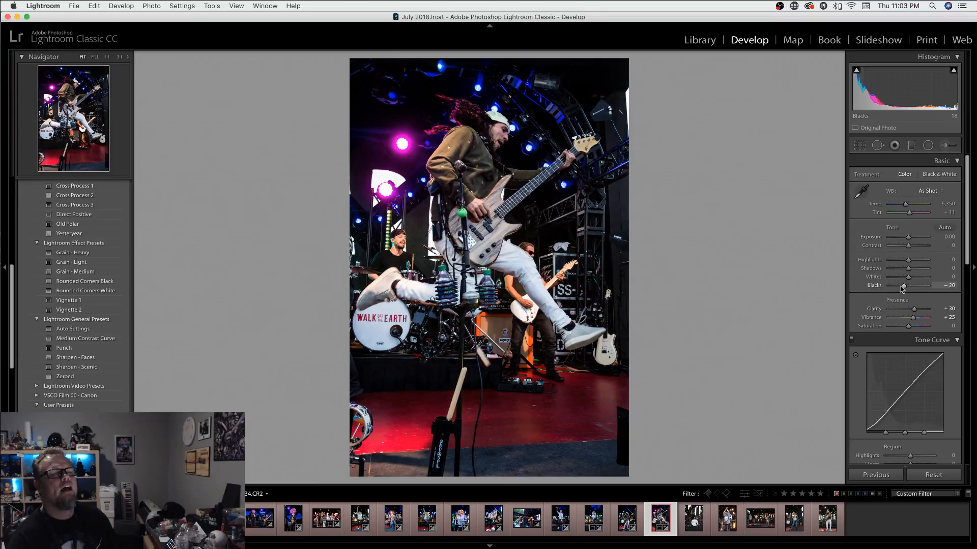
- Examine the leaping bassist photo close up for sharpness at his face, his trailing shoe and the guitarist behind him
click(496, 121)
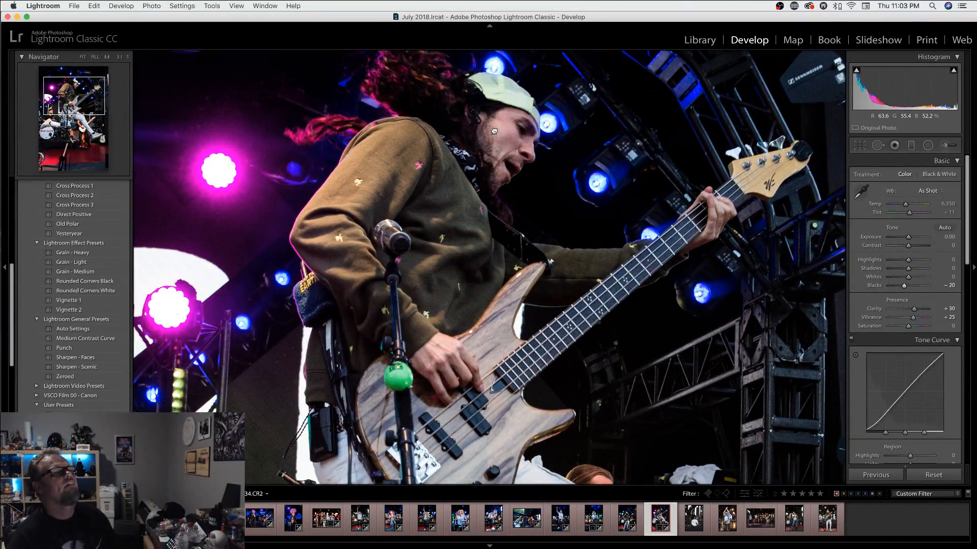
click(494, 131)
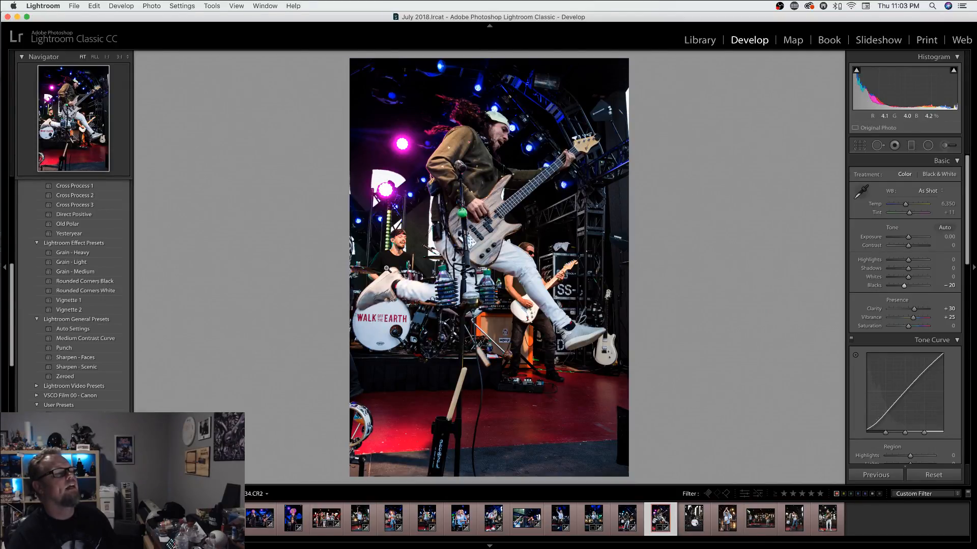
click(390, 285)
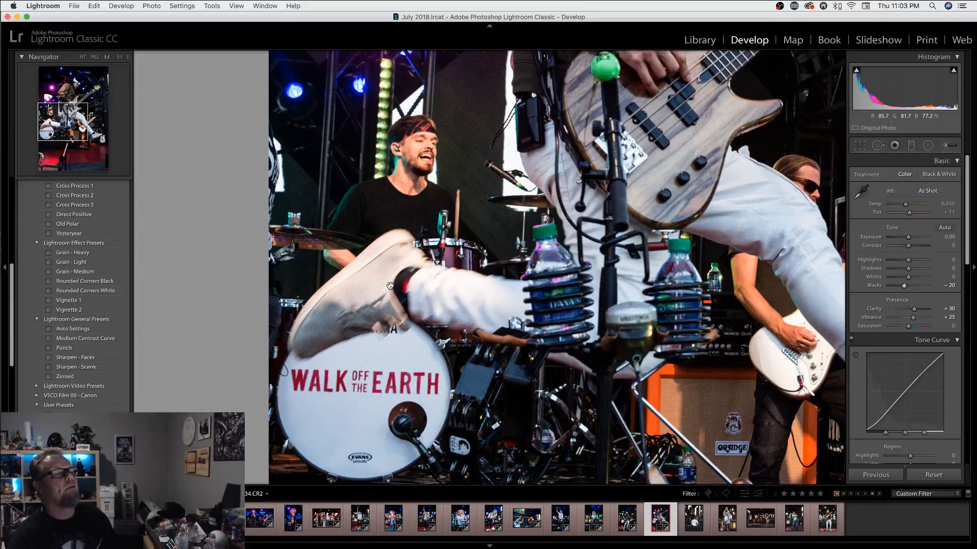
click(391, 285)
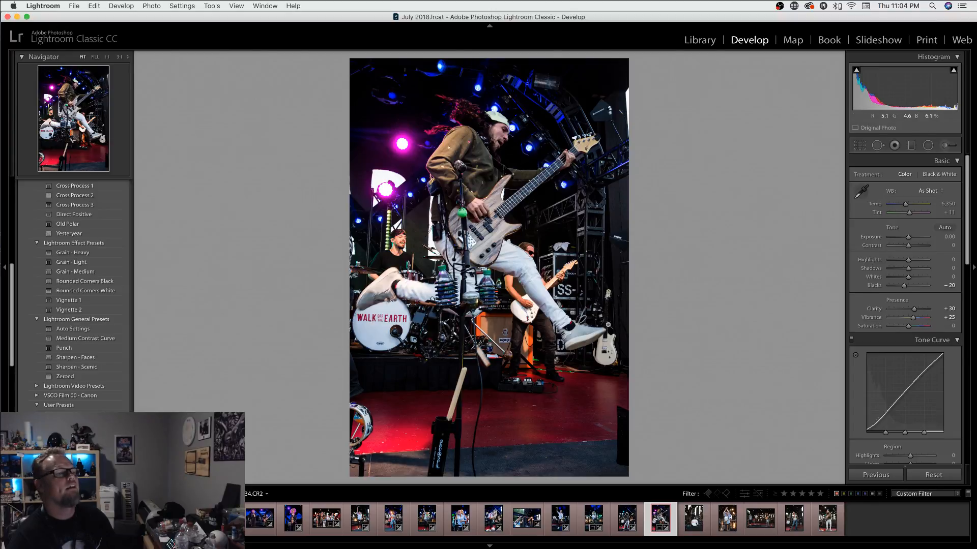
click(530, 316)
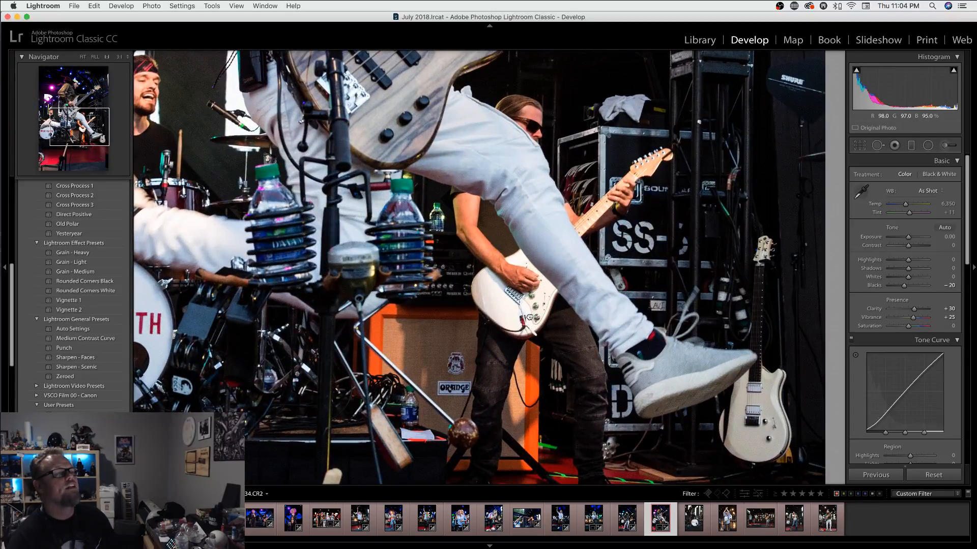
click(529, 317)
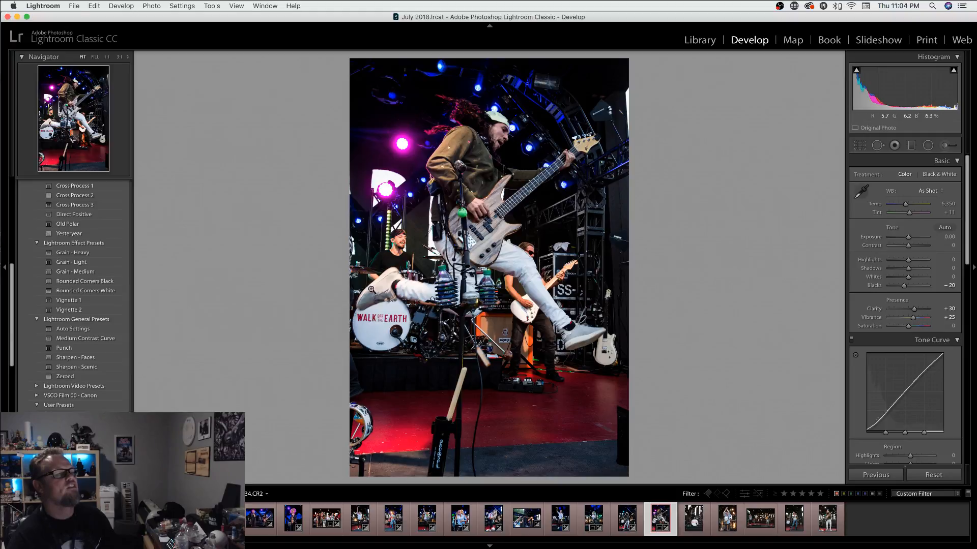
click(490, 128)
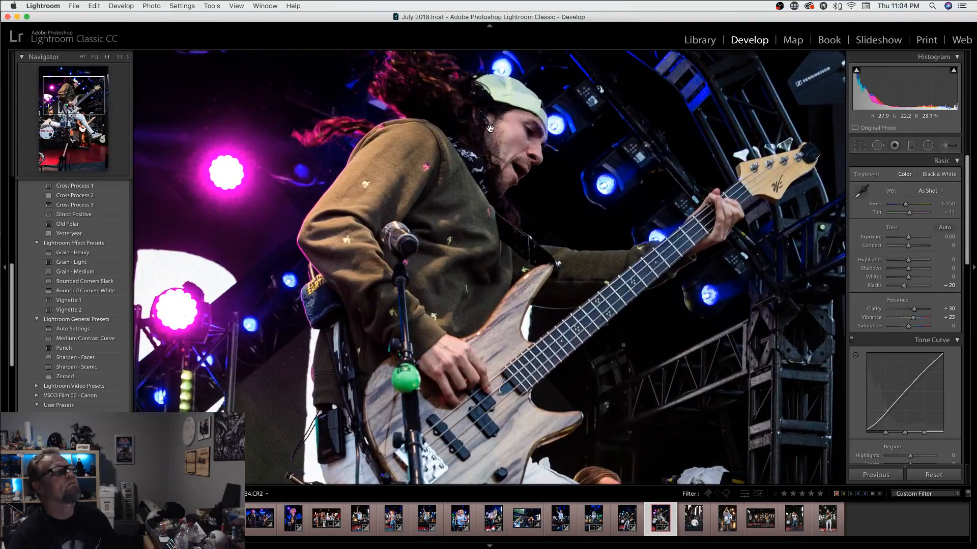
click(490, 129)
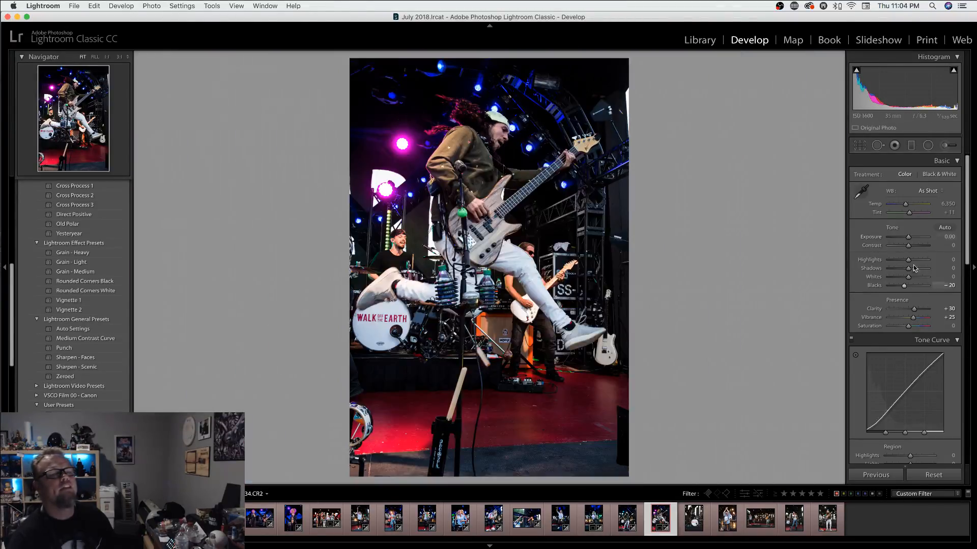
- Set a custom white balance for the leaping bassist photo by sampling a target neutral around his cap
click(862, 190)
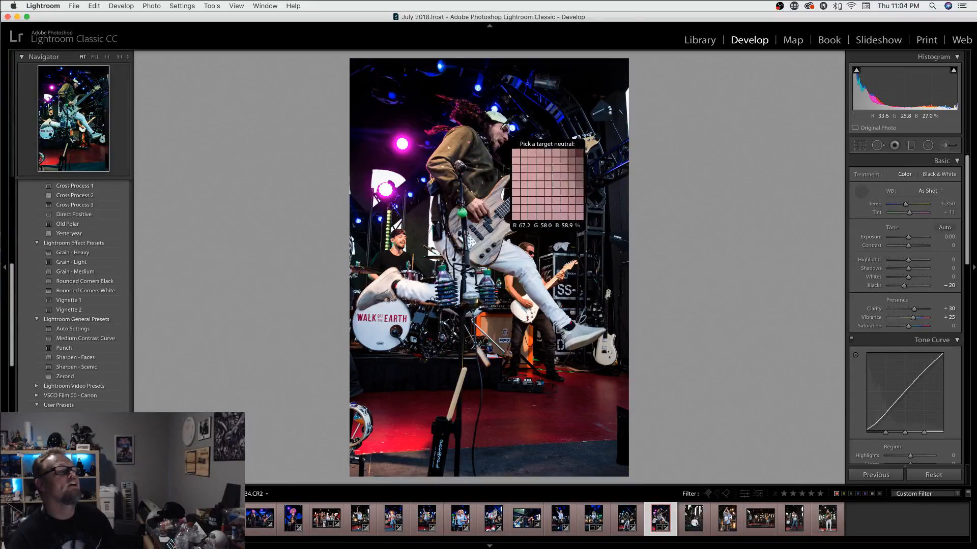
click(499, 125)
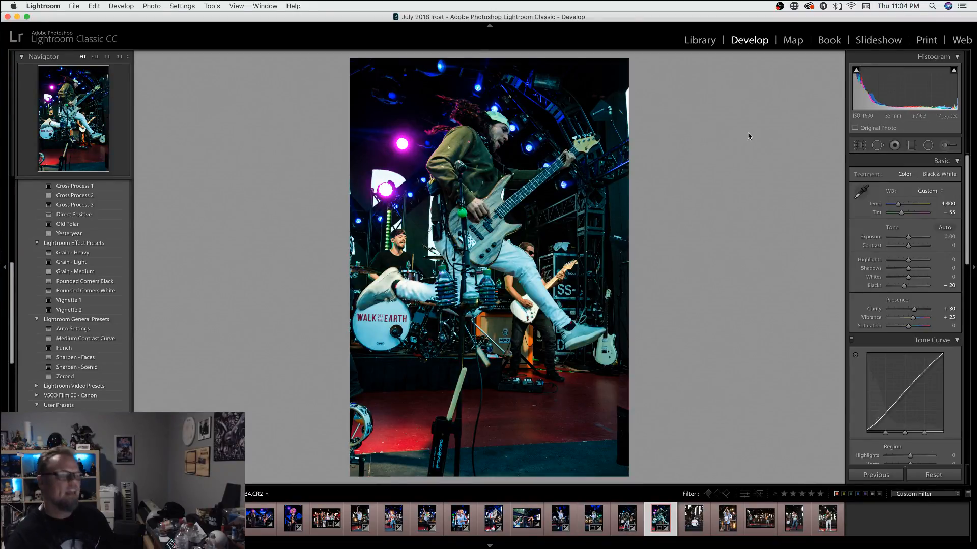
- Undo the sampled white balance of the leaping bassist photo, using a temperature of 5,784 instead, and set its shadows to +41
key(super+z)
drag(901, 205, 904, 206)
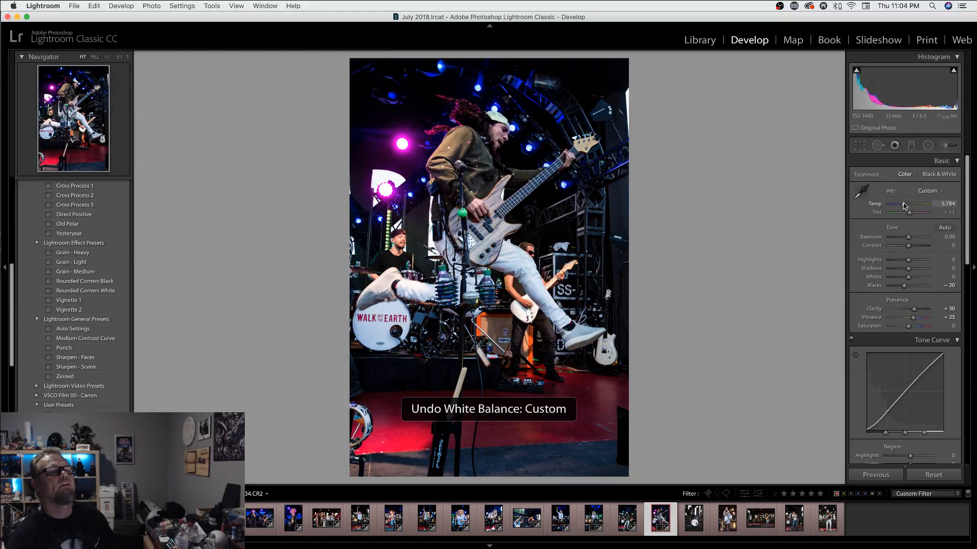
scroll(909, 399, down, 10)
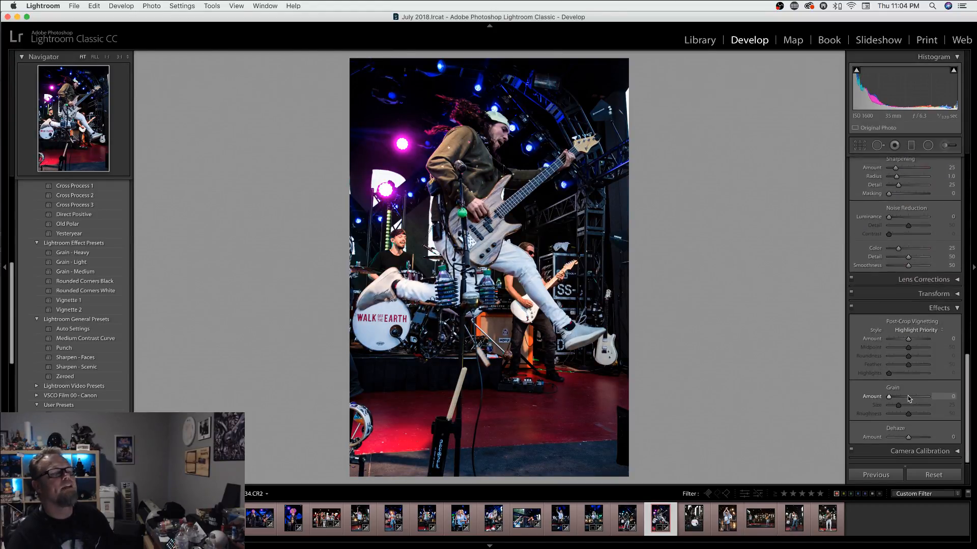
scroll(909, 398, up, 10)
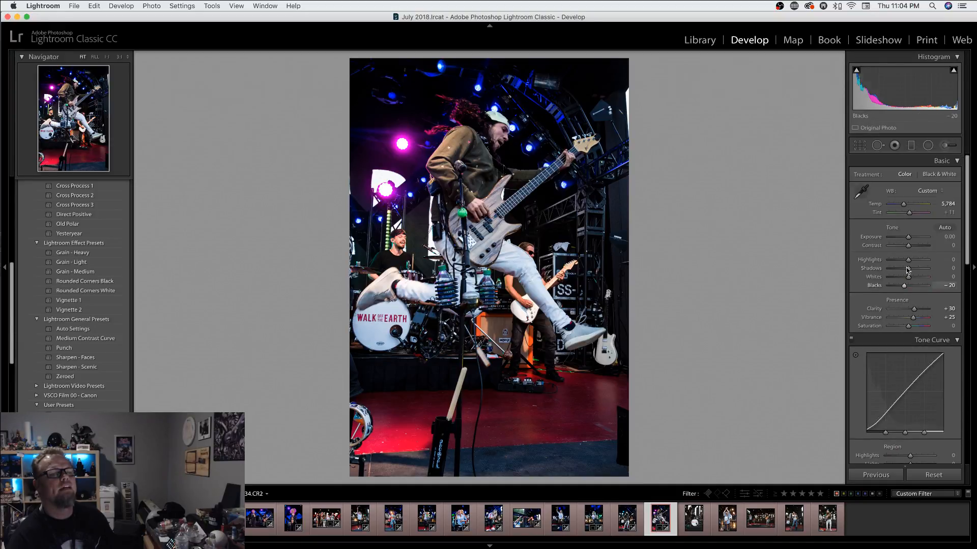
drag(909, 271, 917, 271)
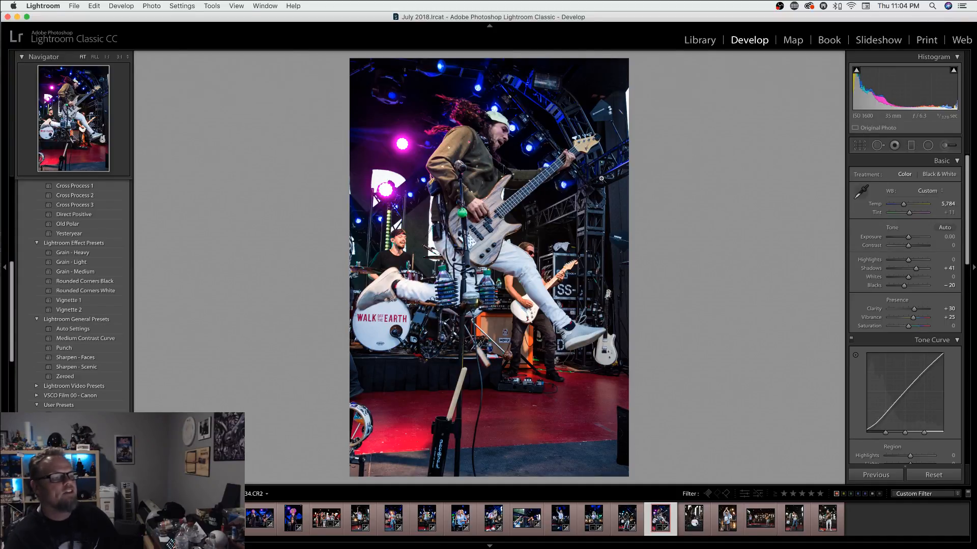
- Move on to the photo of the shouting drummer and examine his face close up
key(Right)
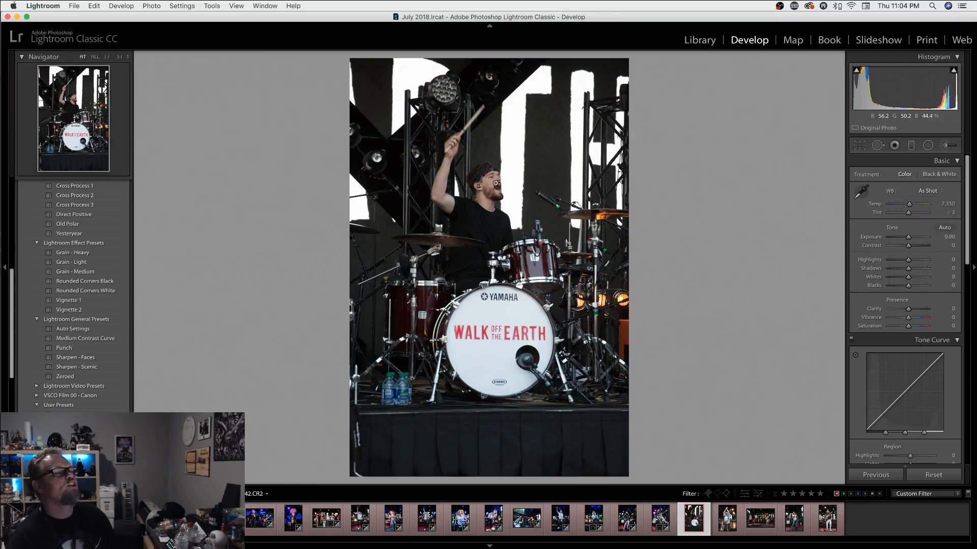
click(495, 183)
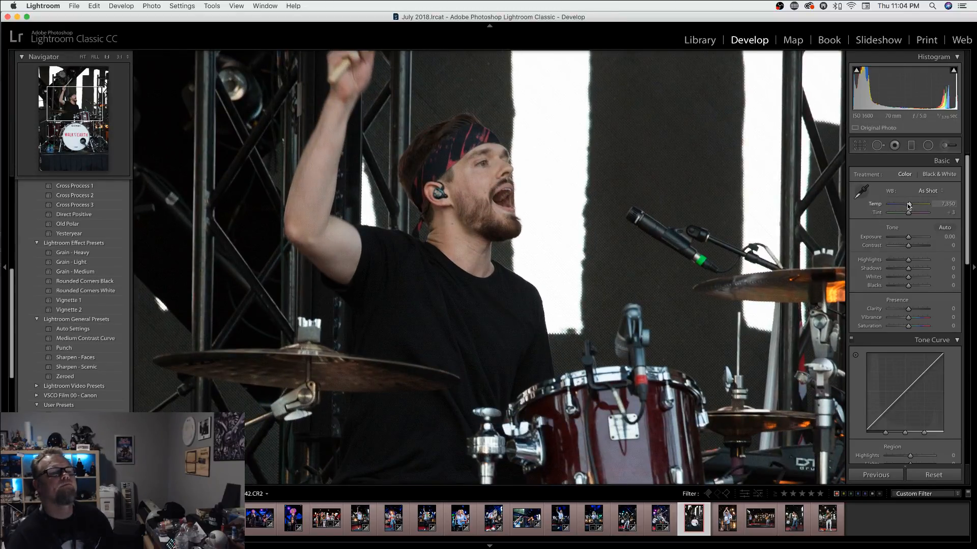
- Try a white balance sampled from the drummer's face, and a tint of +41 in its place
click(861, 192)
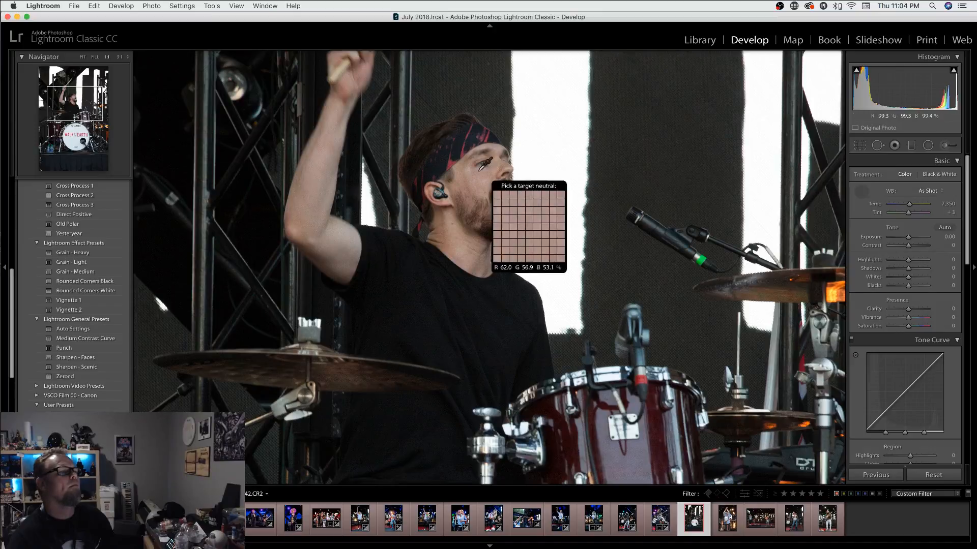
click(478, 170)
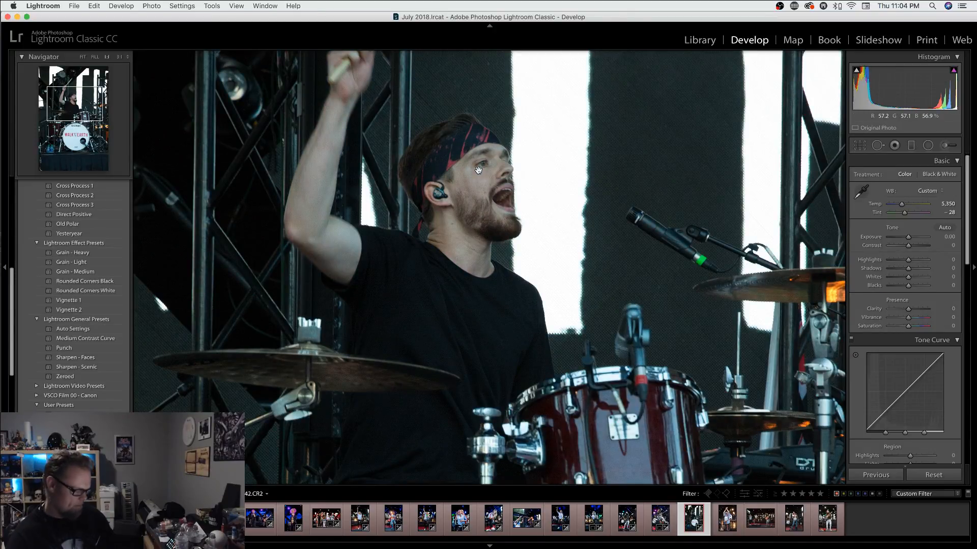
key(super+z)
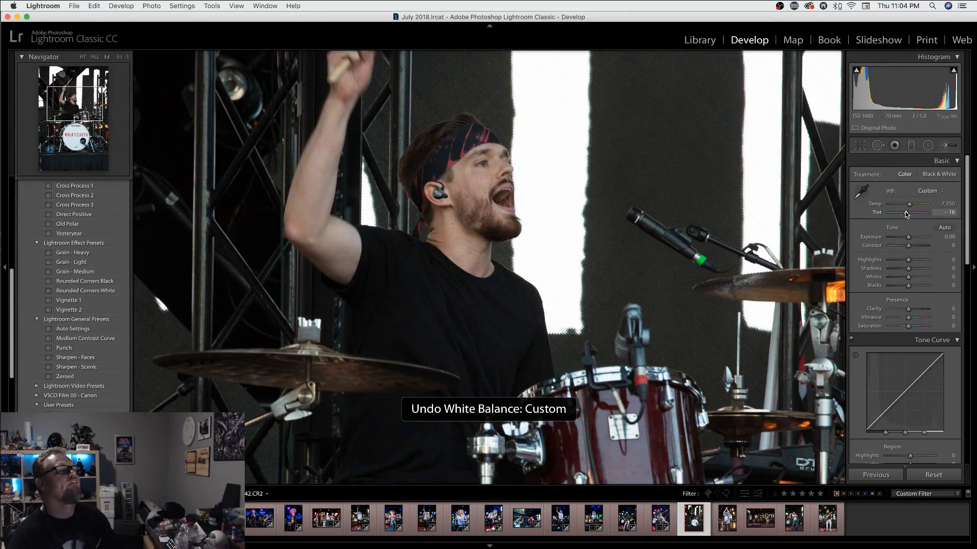
drag(906, 214, 914, 215)
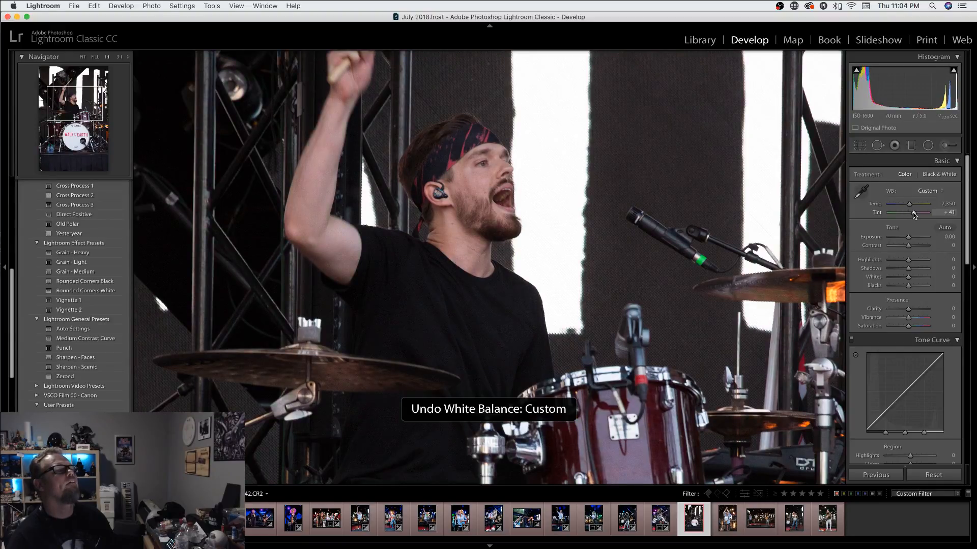
key(super+z)
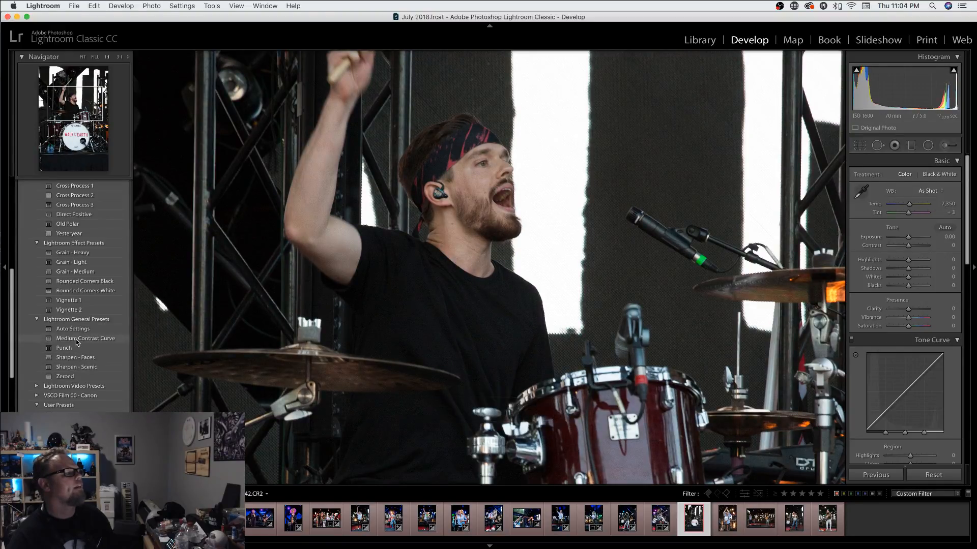
- Apply the Punch preset to the drummer photo, and set its tint to +26, blacks to −24 and highlights to −29
click(66, 348)
key(z)
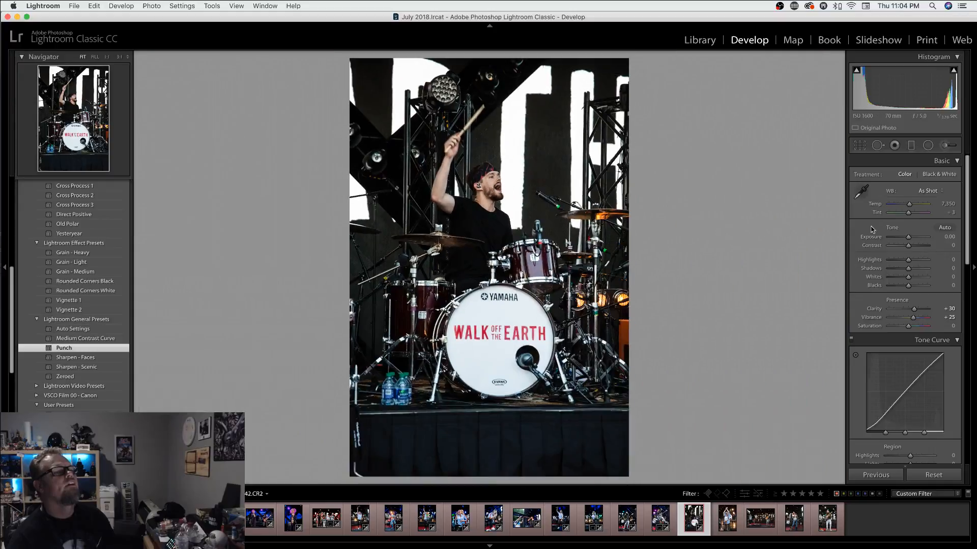
drag(909, 212, 911, 216)
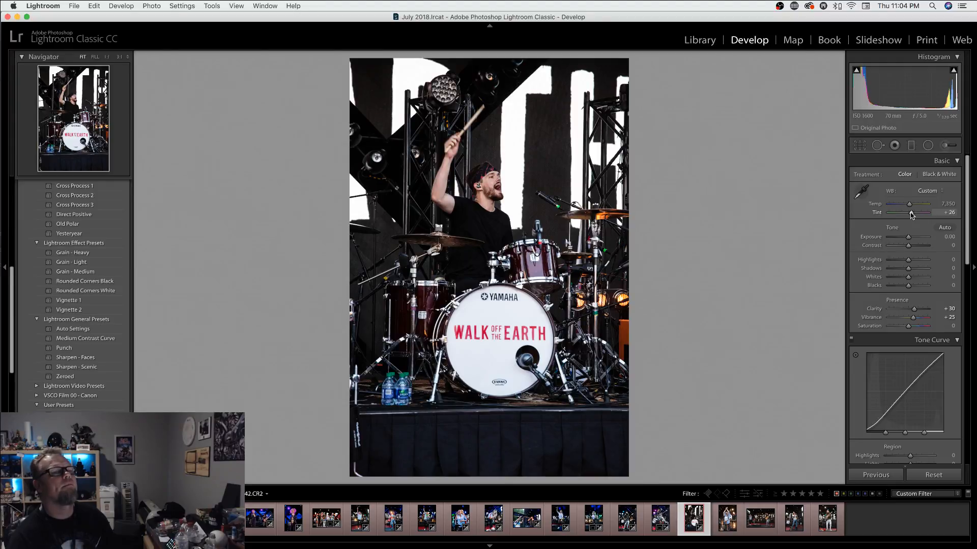
drag(909, 285, 903, 261)
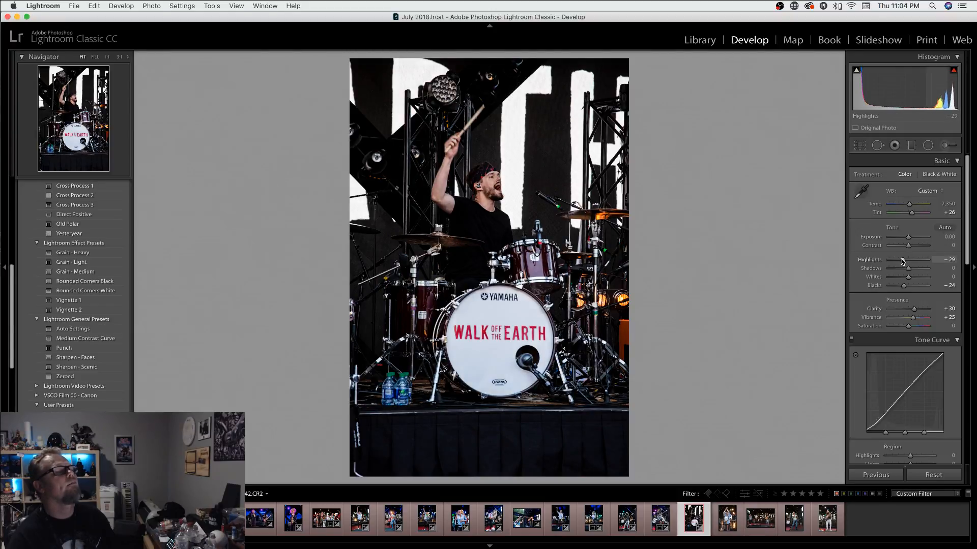
- Crop the drummer photo tighter around him and his kit at the original aspect, trimming most of the black stage front below the drums
click(859, 146)
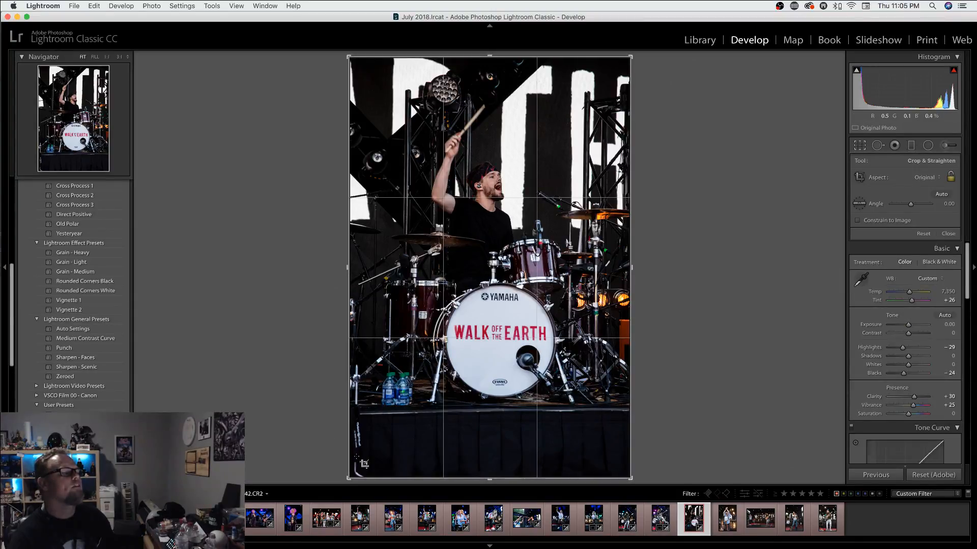
drag(349, 478, 371, 438)
drag(405, 384, 422, 329)
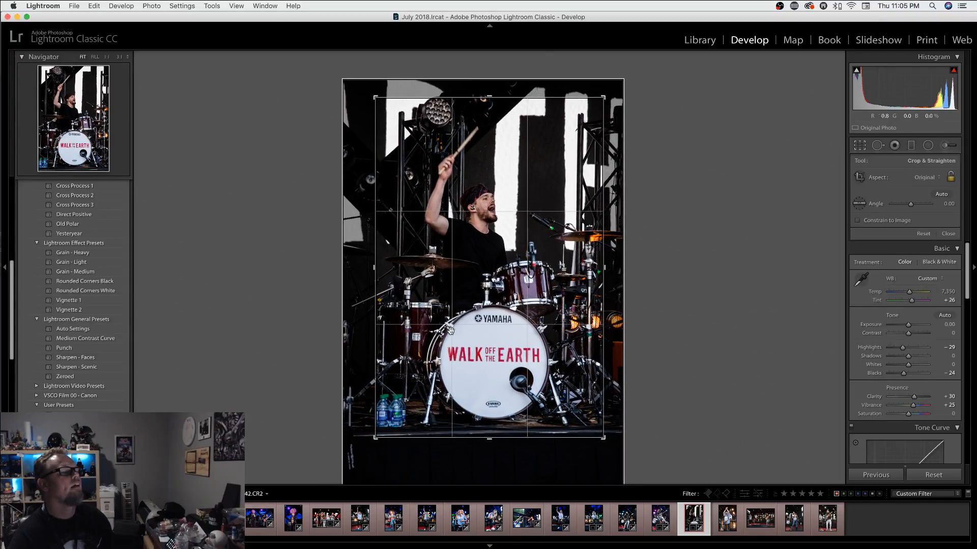
click(949, 233)
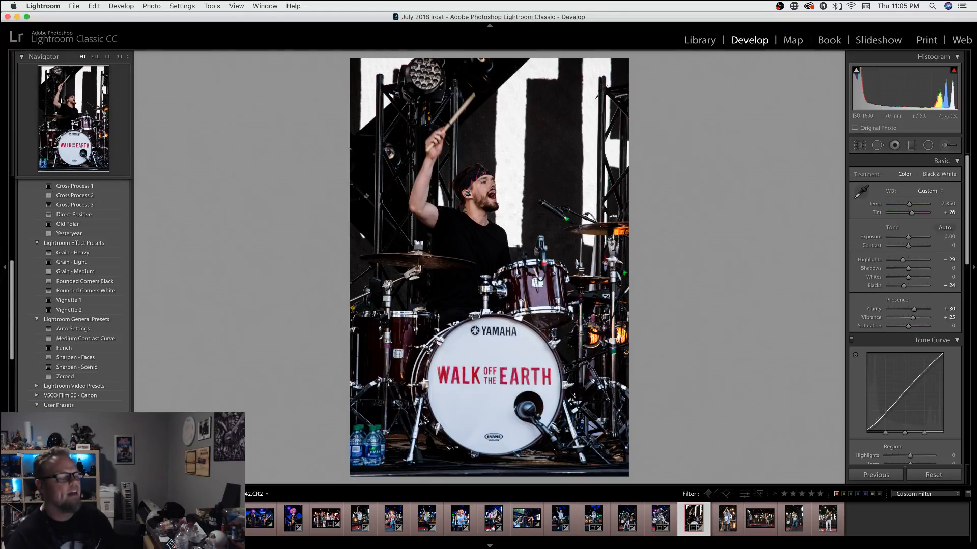
- Remove the red label from the photo of the singer clapping overhead with the ukulele
key(Right)
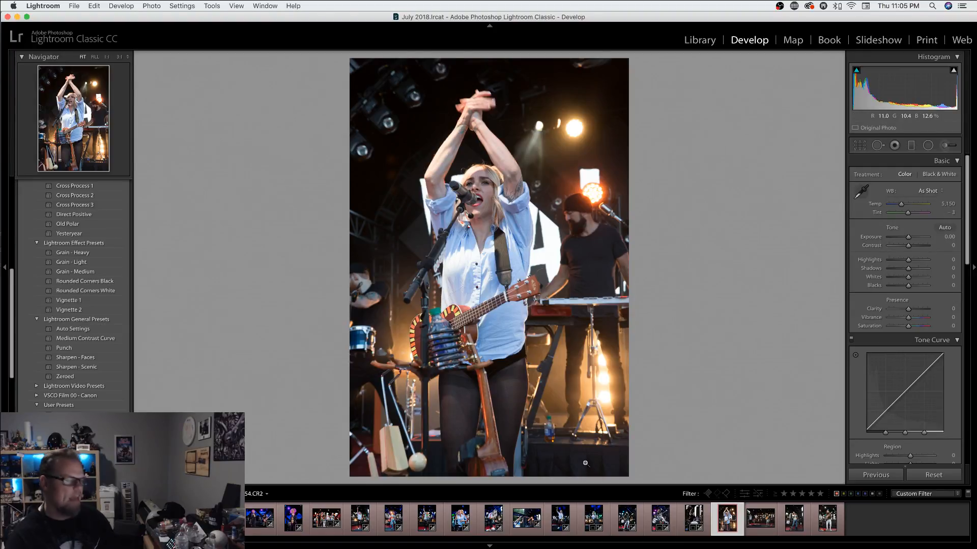
key(6)
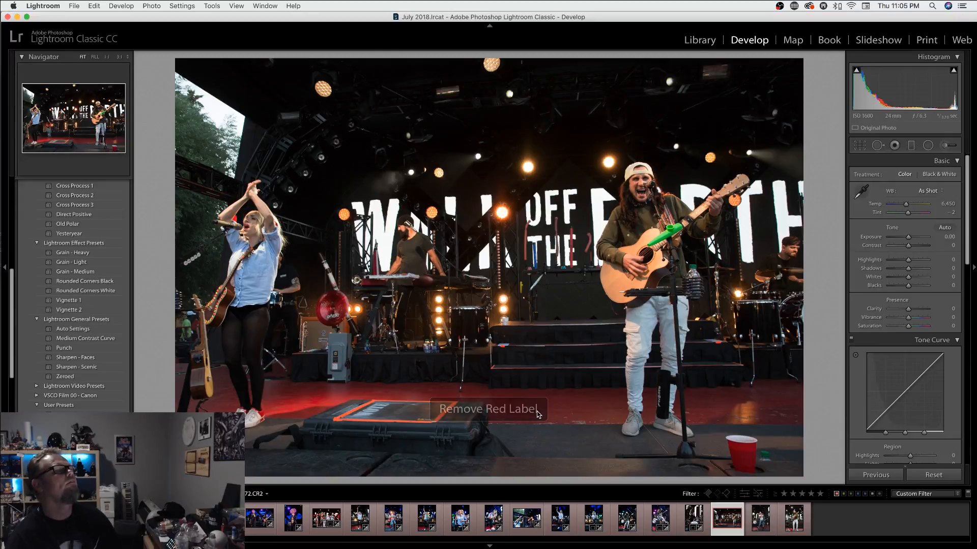
- Apply the Punch preset to the photo of the singer in the white T-shirt, and set its blacks to −37 and highlights to −14
key(Right)
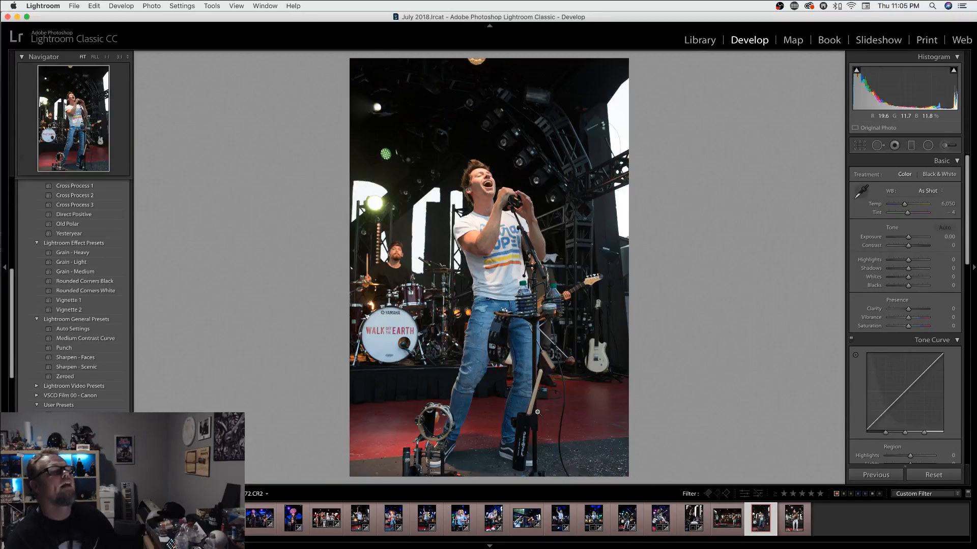
key(Right)
key(Left)
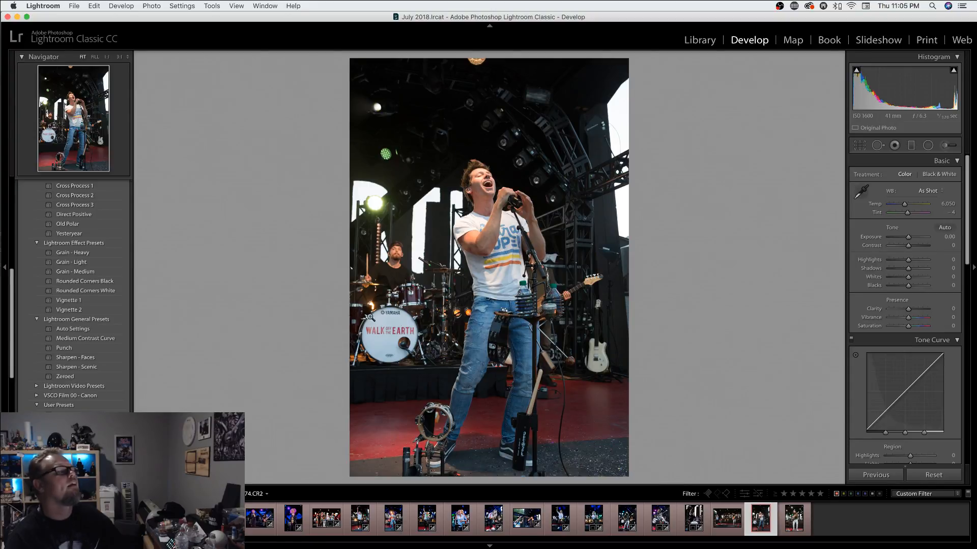
click(74, 339)
click(70, 348)
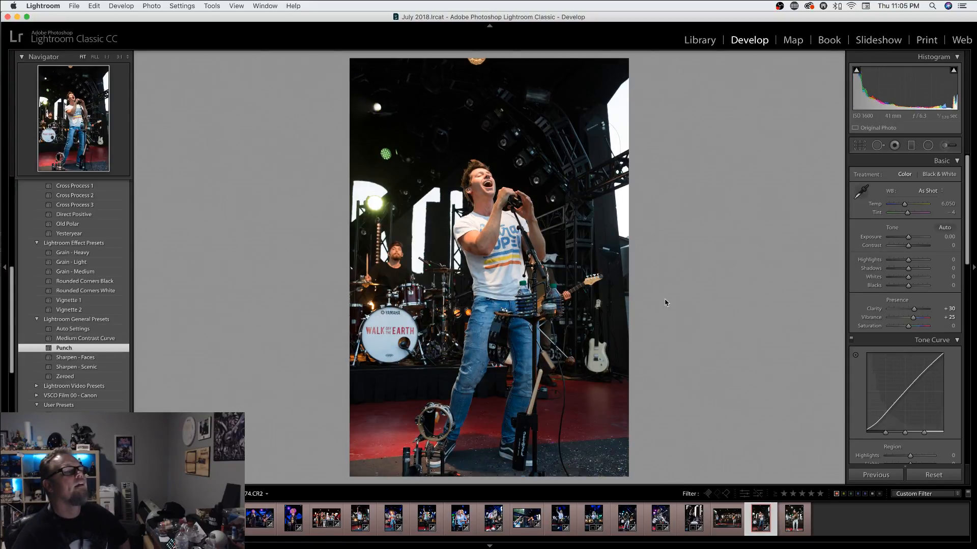
drag(904, 288, 905, 260)
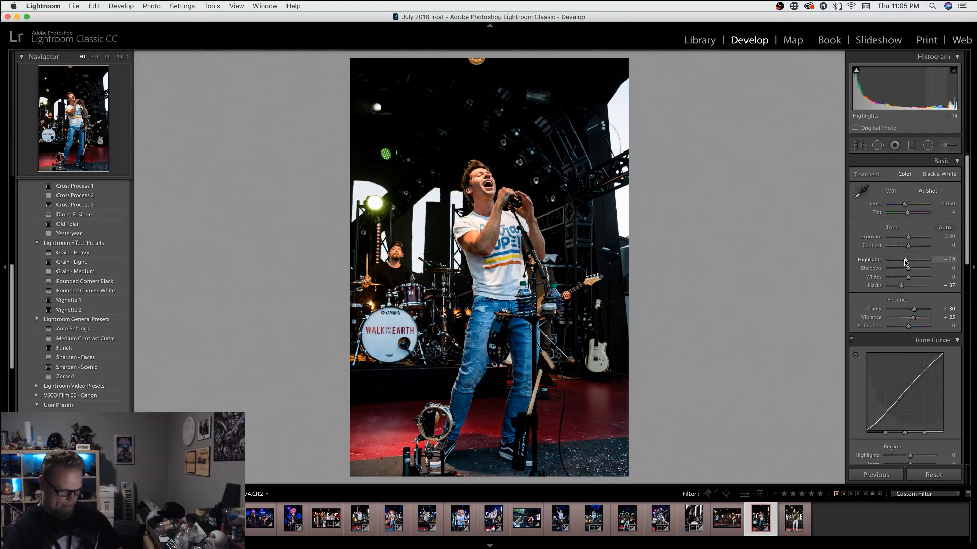
- Straighten the wide stage photo of the clapping singer and the guitarist by 0.77 degrees, and crop it slightly tighter
key(Left)
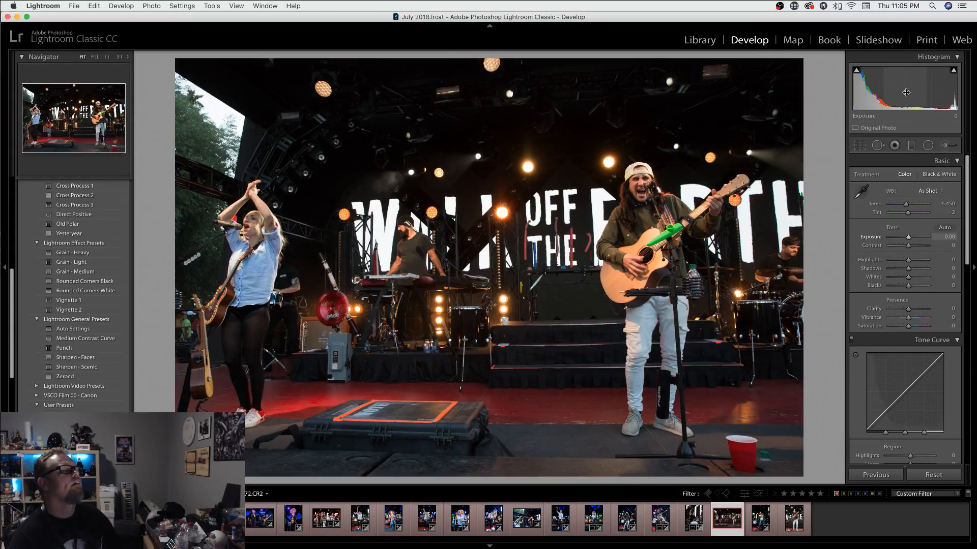
key(r)
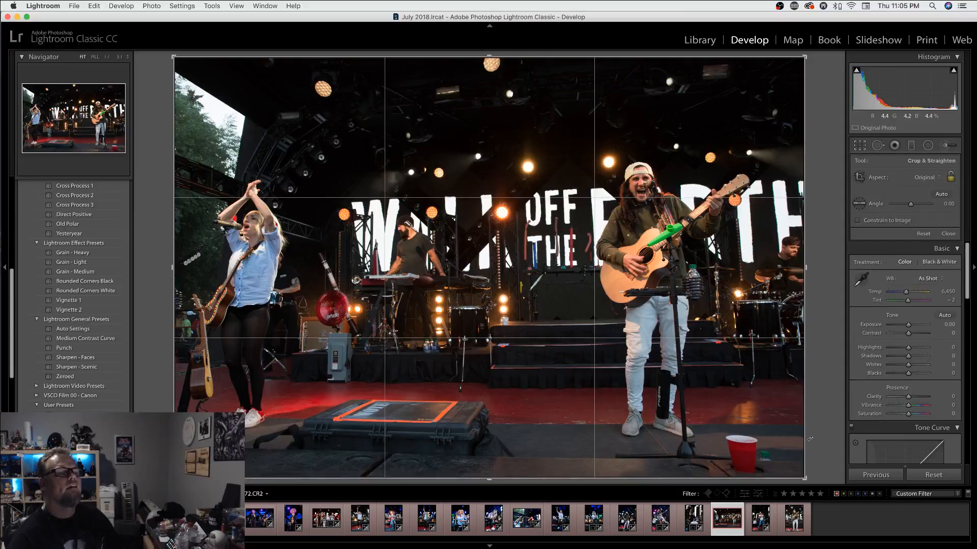
drag(811, 481, 808, 486)
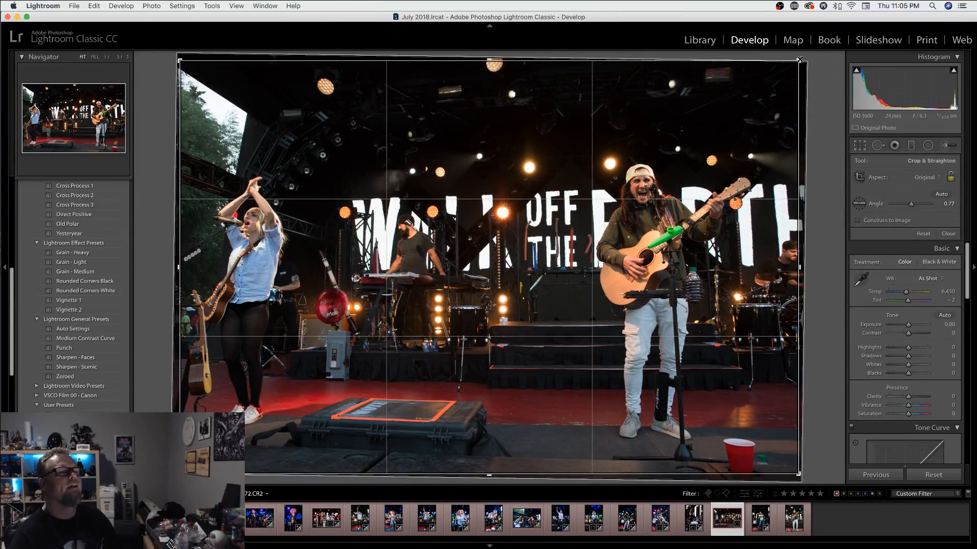
drag(800, 61, 794, 72)
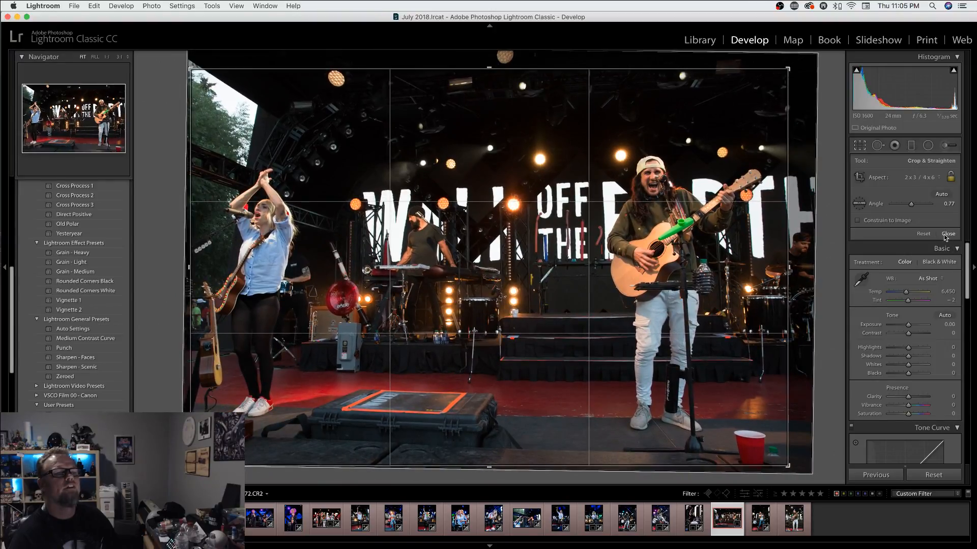
key(Return)
- Apply the Punch preset to the wide stage photo, set blacks to −10 and highlights to −21, and check the performers' faces close up
click(76, 348)
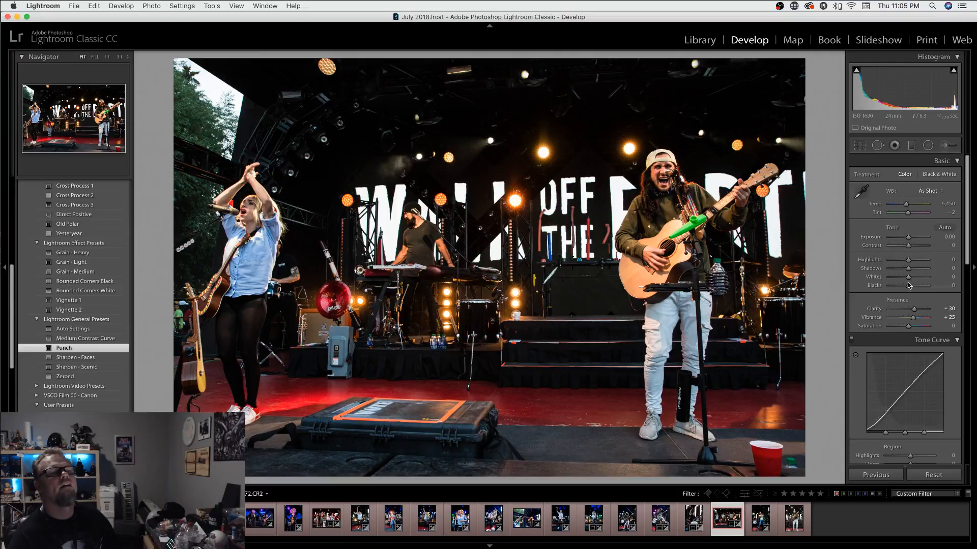
drag(908, 285, 903, 260)
click(656, 176)
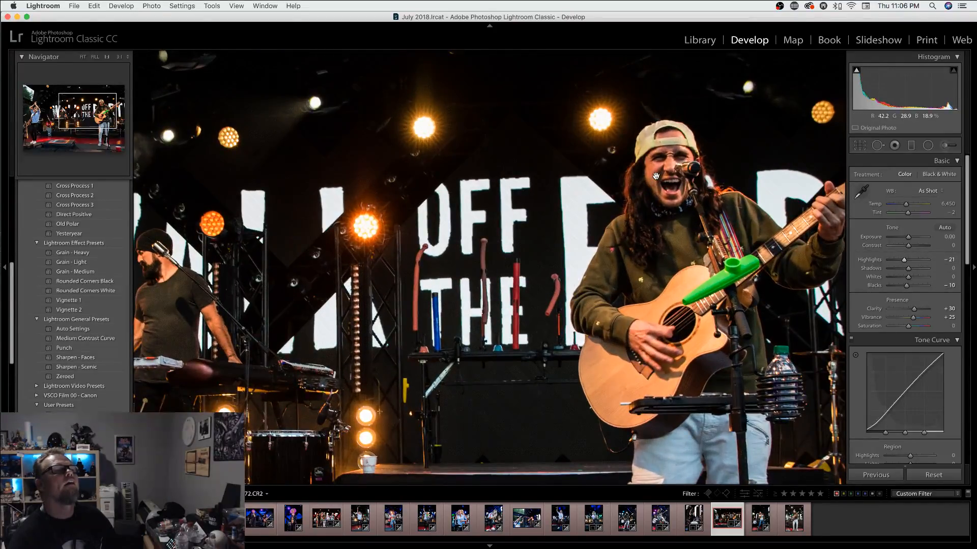
click(656, 176)
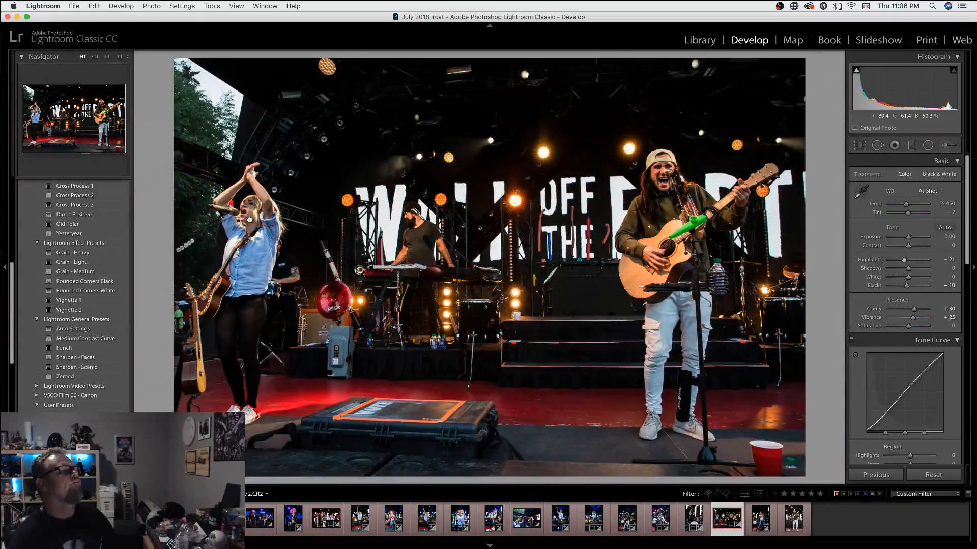
click(232, 219)
click(338, 216)
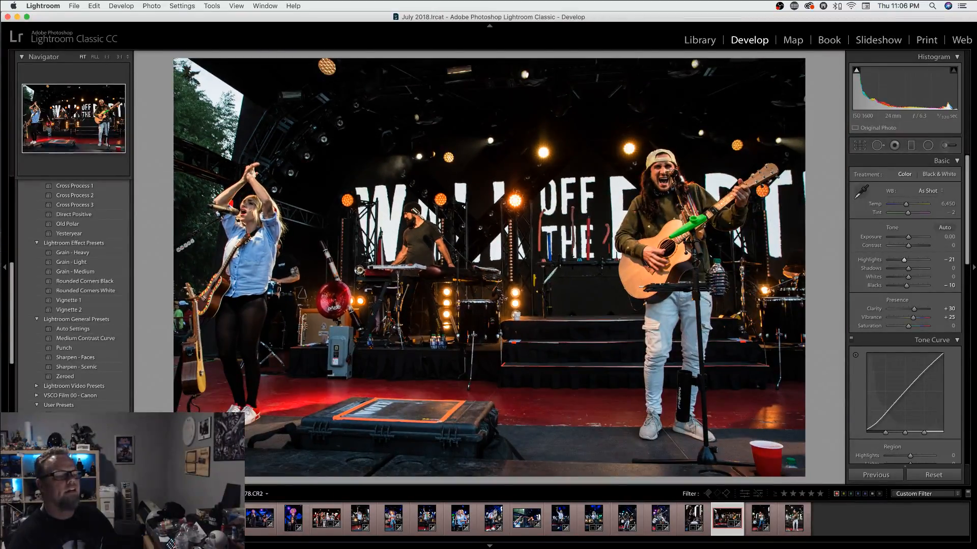
- Apply the Punch preset to the last photo, of the standing guitarist with the red cup, and set its blacks to −24 and highlights to −8
click(759, 521)
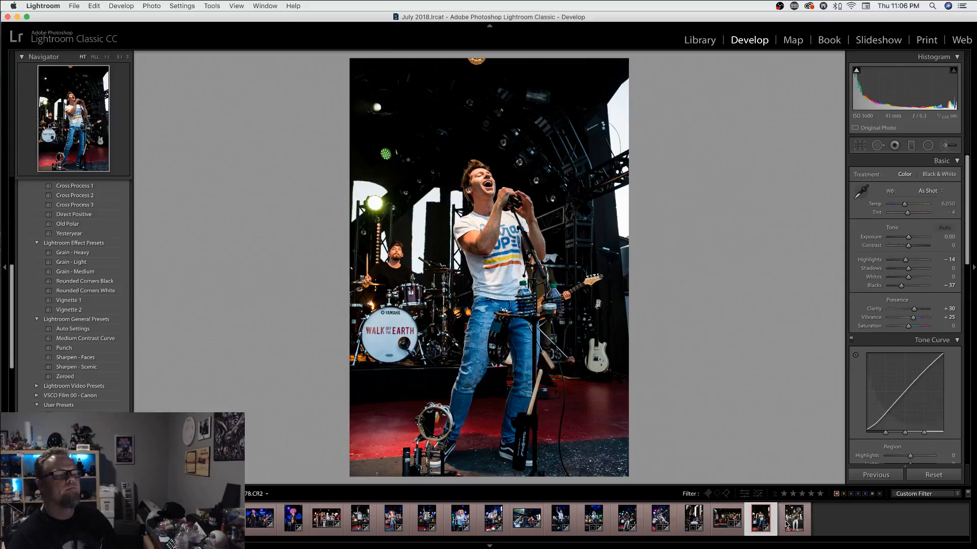
click(792, 525)
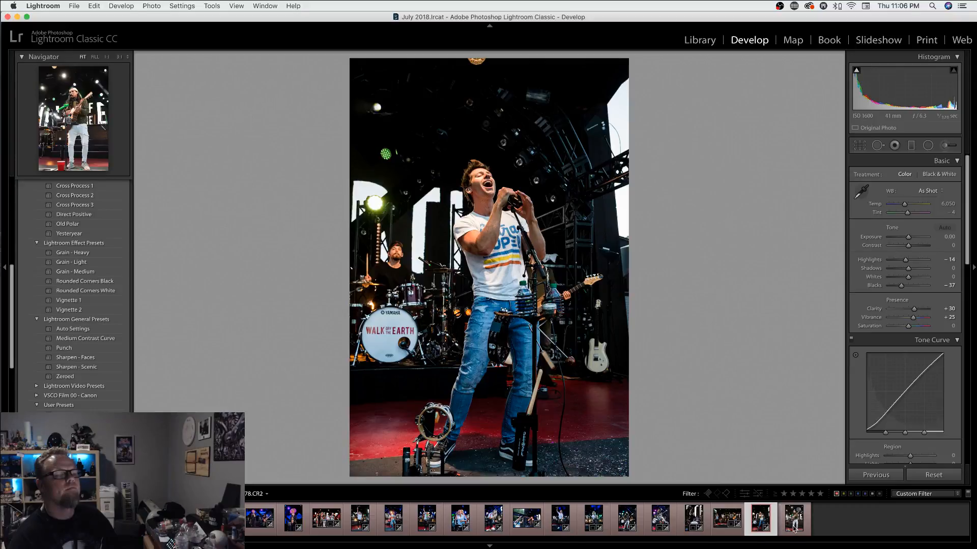
click(60, 338)
click(61, 348)
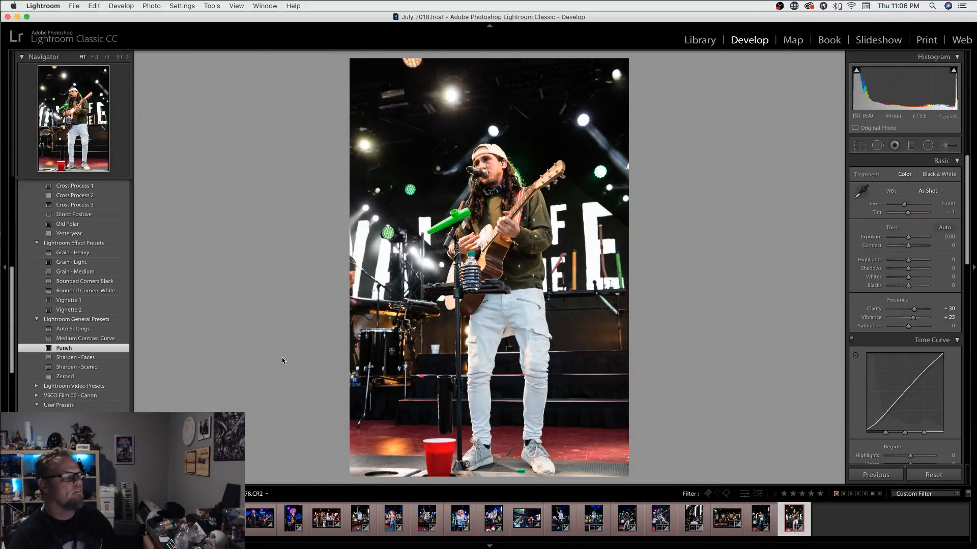
drag(908, 286, 906, 260)
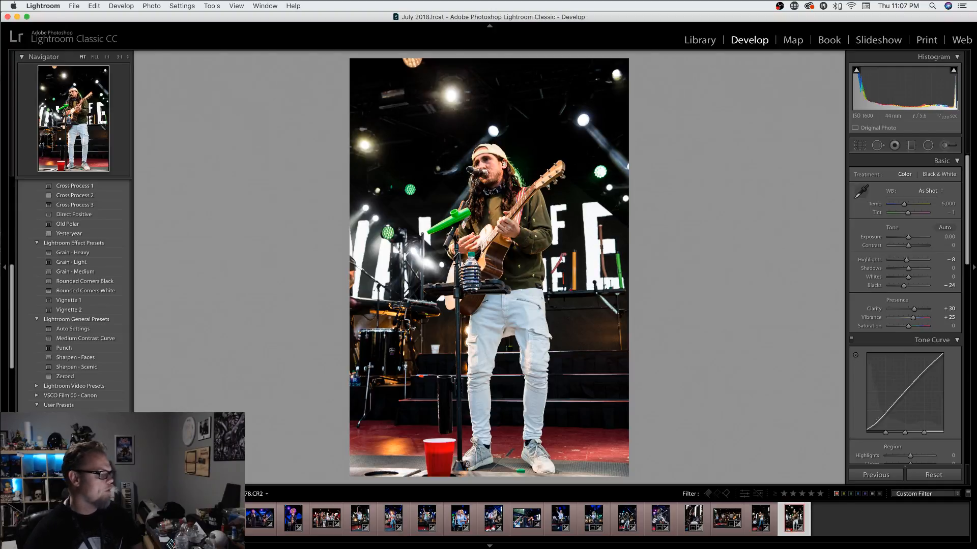
- Open the export settings for the edited photo
key(super+shift+e)
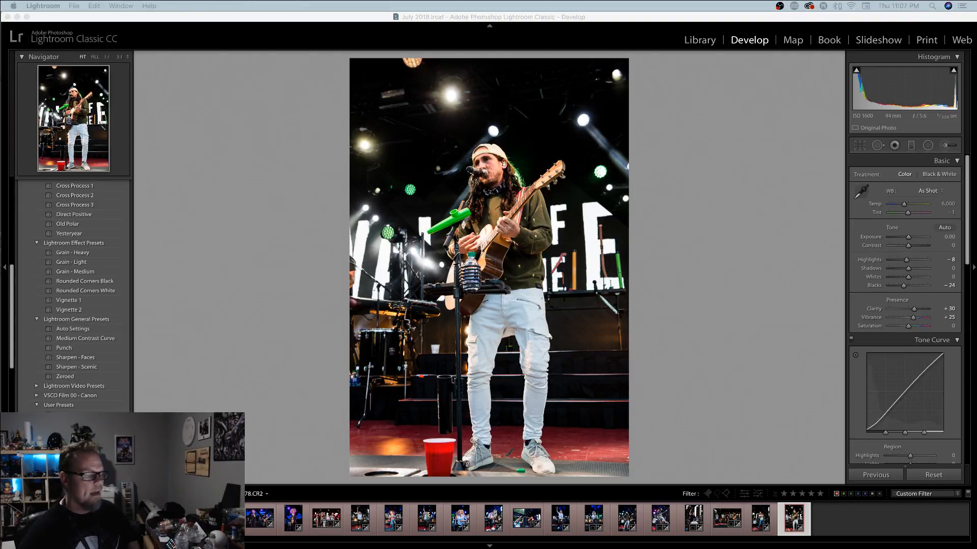